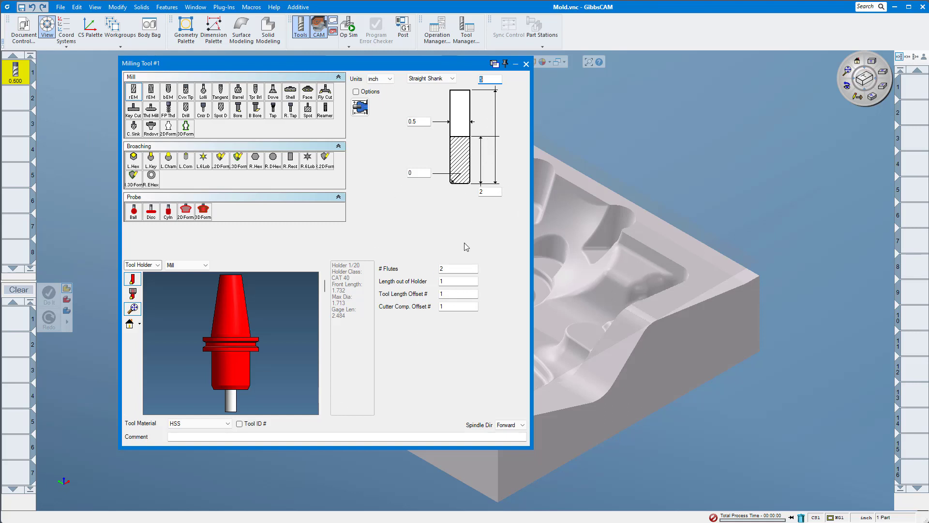
- Set the first tool's length out of holder to 2.5 and close its definition
click(454, 283)
text(2)
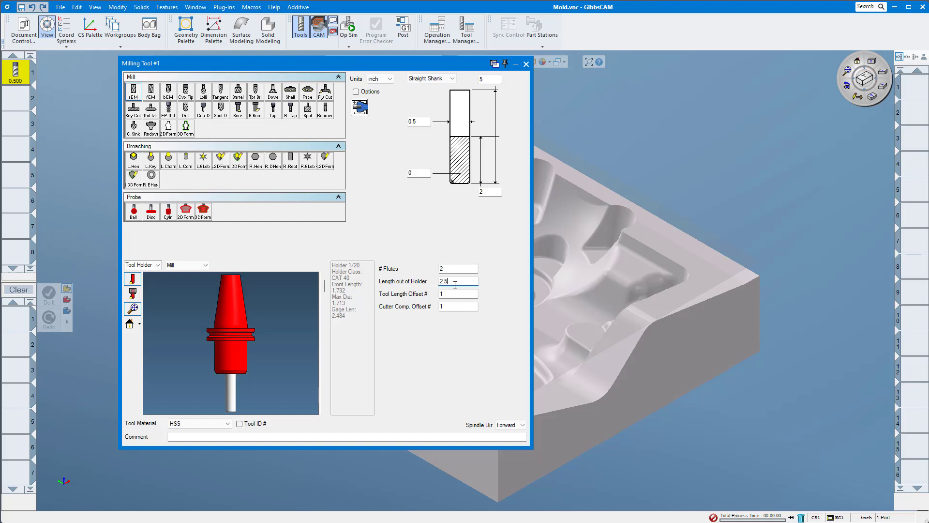
text(.5)
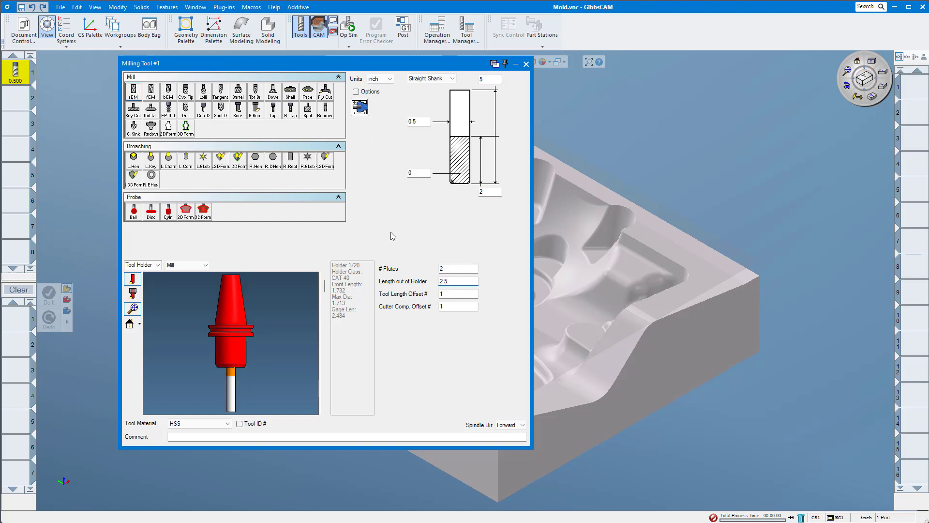
click(527, 64)
click(526, 62)
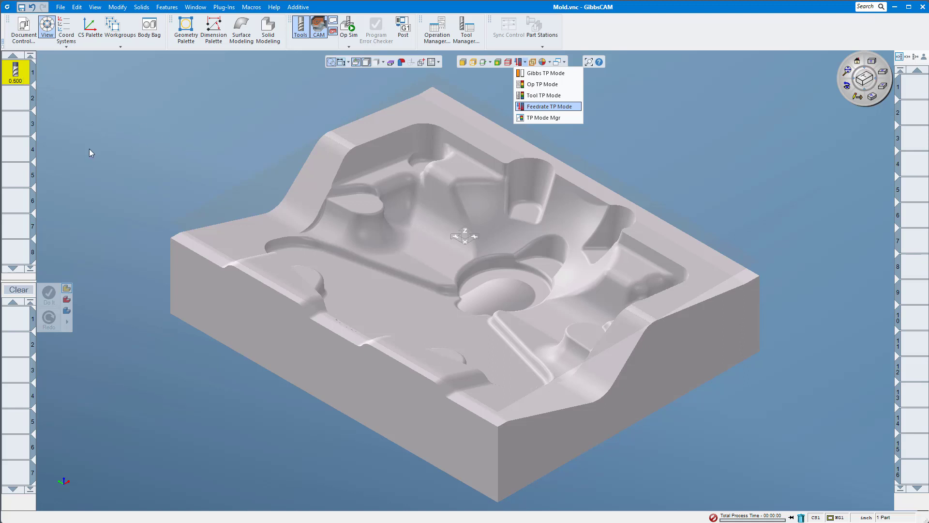
- Define tool 2 as a ball endmill with a diameter of 0.25
double_click(15, 101)
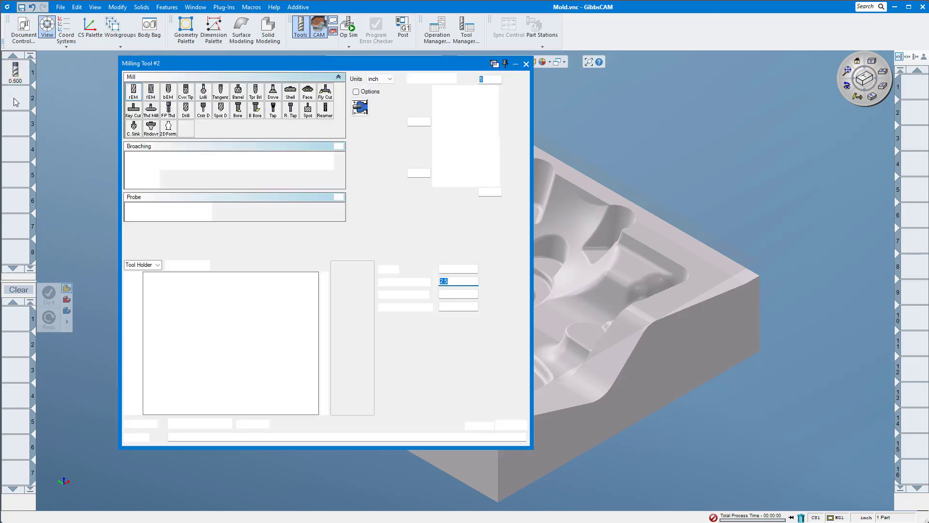
click(168, 91)
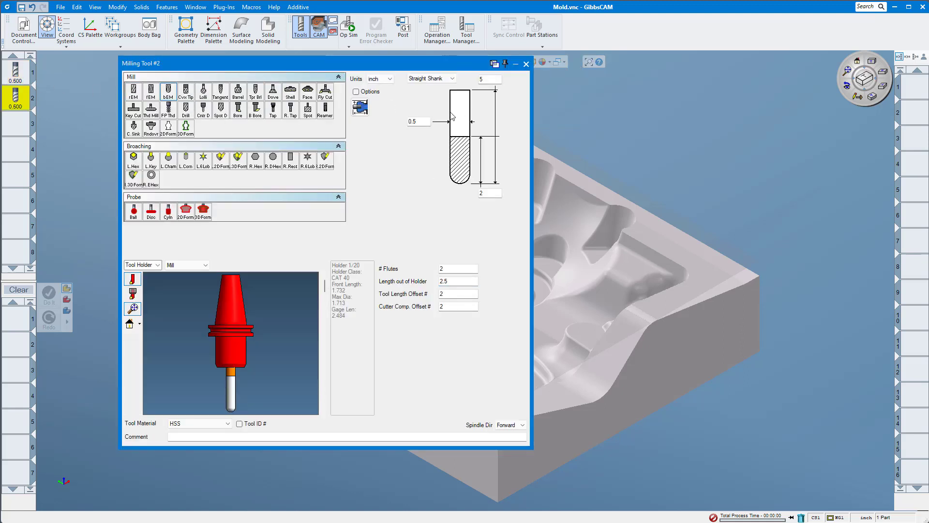
click(414, 122)
text(2)
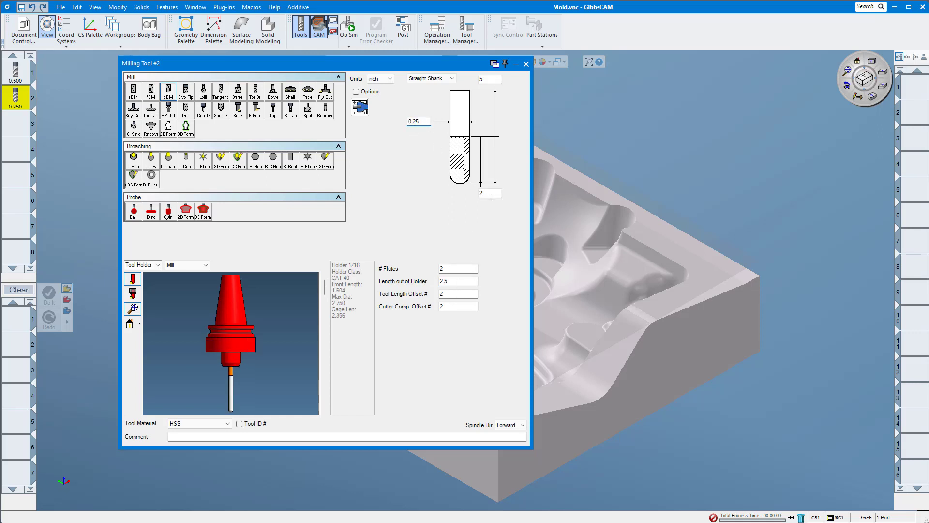
- Set the ball endmill's flute length to 0.5, length out of holder to 1 and overall length to 2, and close its definition
double_click(490, 193)
double_click(457, 281)
text(1)
double_click(491, 80)
text(2)
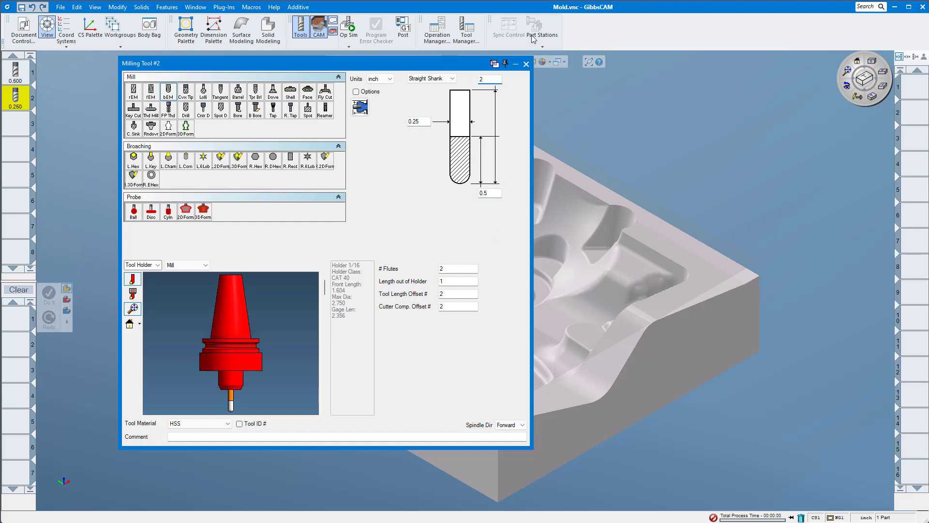
click(526, 64)
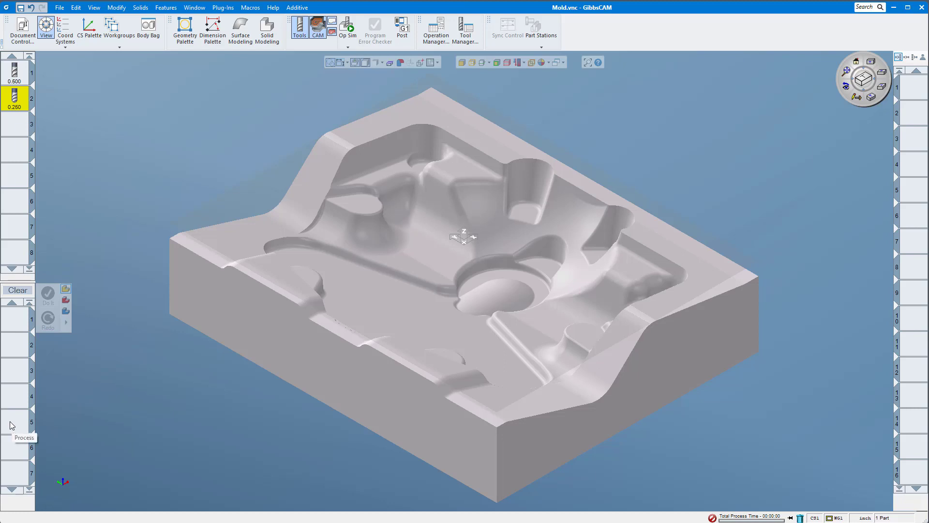
click(14, 77)
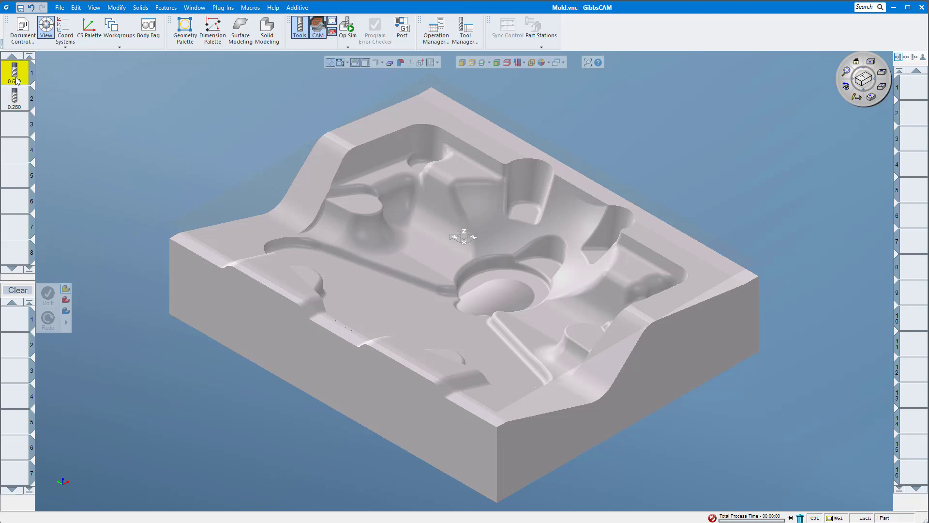
drag(16, 76, 16, 328)
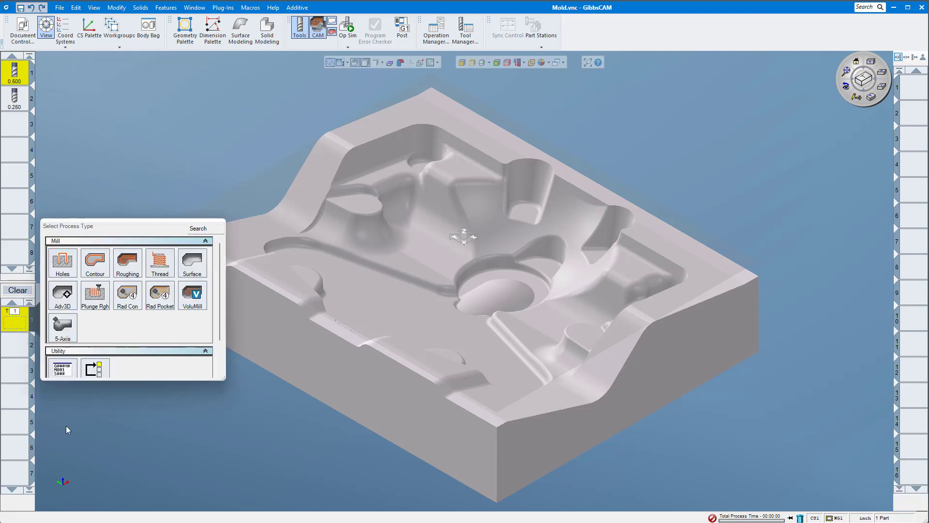
click(20, 291)
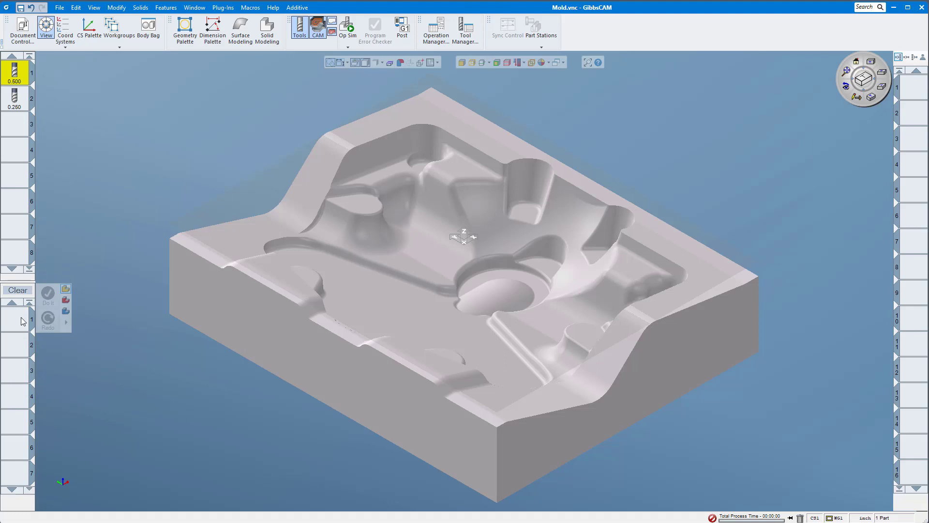
- Create an Adv3D process in the first process slot using the 0.5 rough endmill
double_click(21, 320)
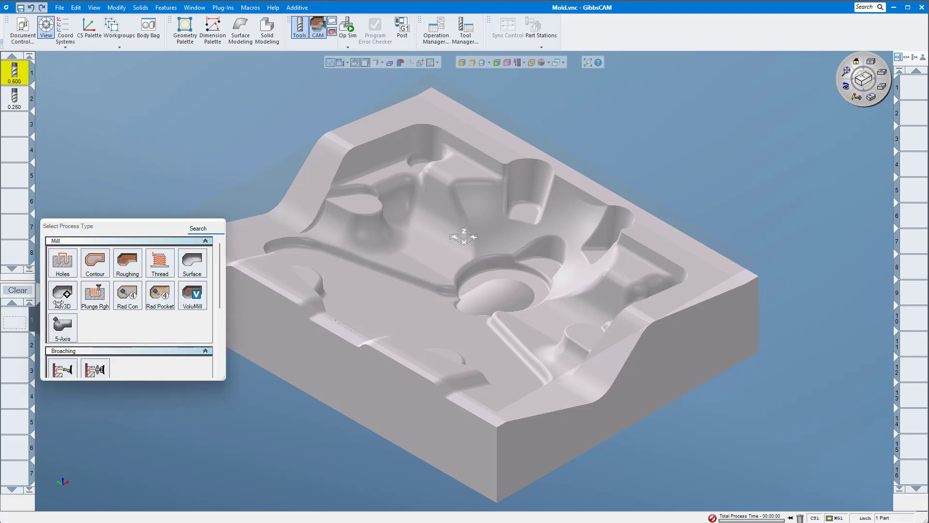
click(61, 305)
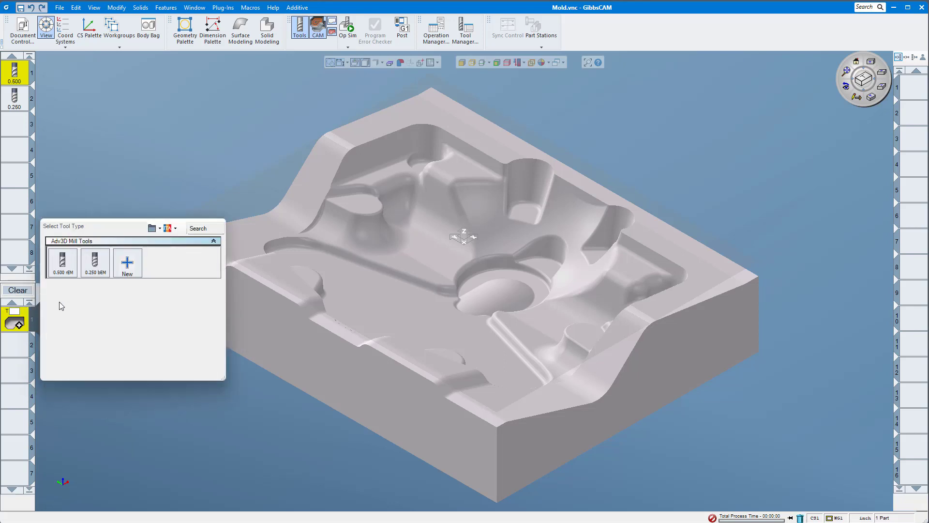
mouse_move(56, 274)
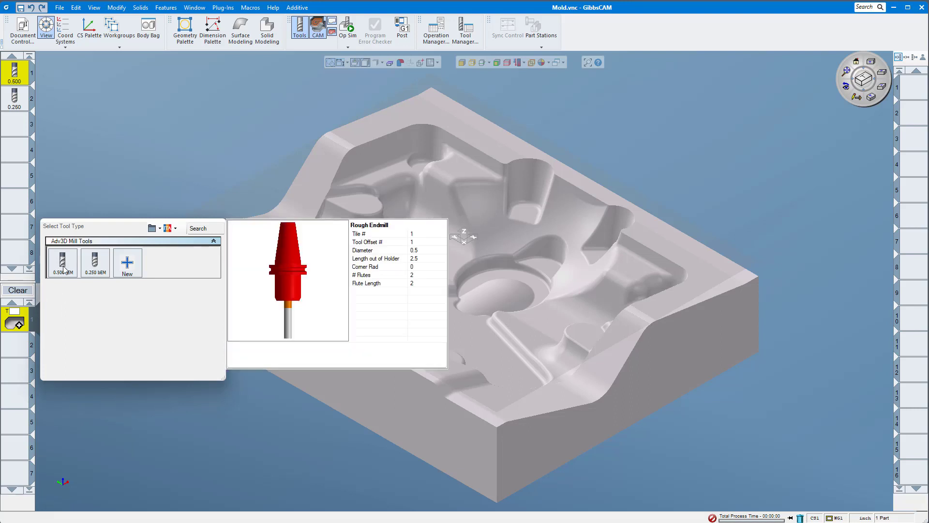
mouse_move(91, 268)
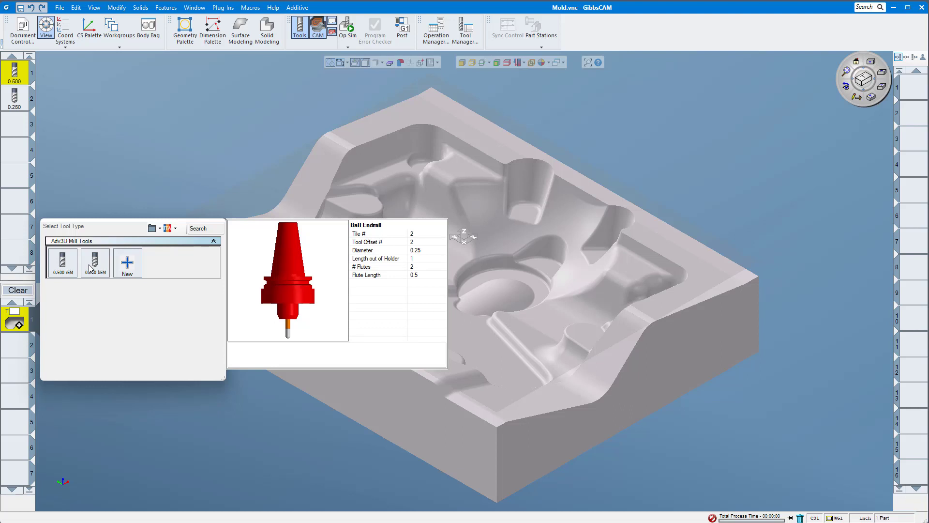
click(58, 274)
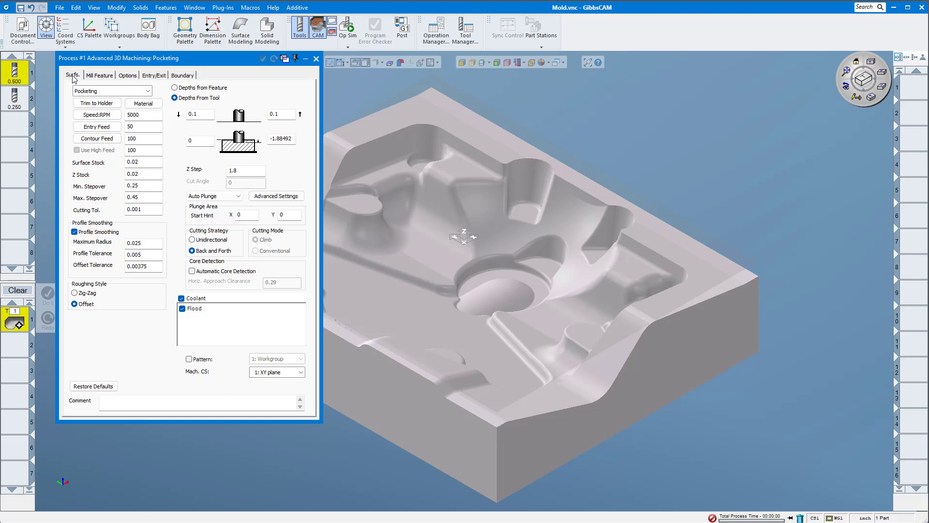
- Review the Mill Feature, Options, Entry/Exit and Boundary settings of the pocketing process
click(100, 77)
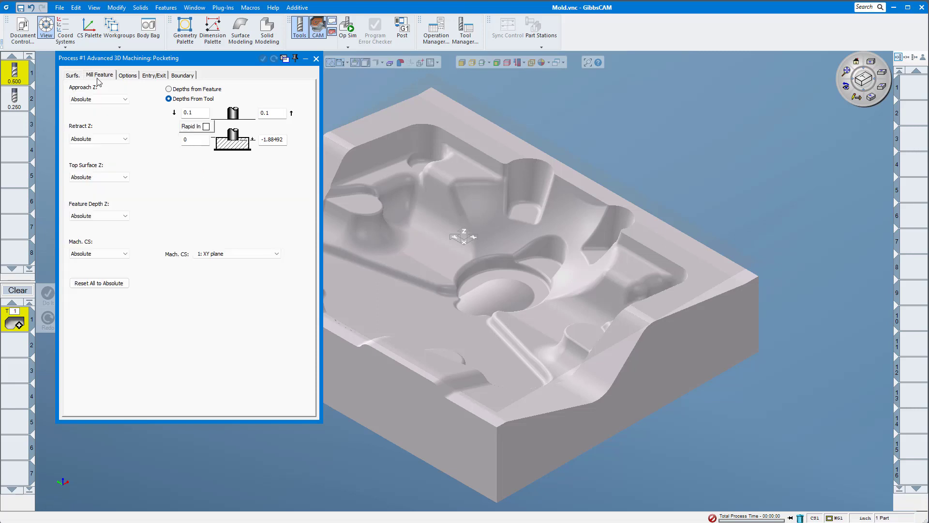
click(129, 76)
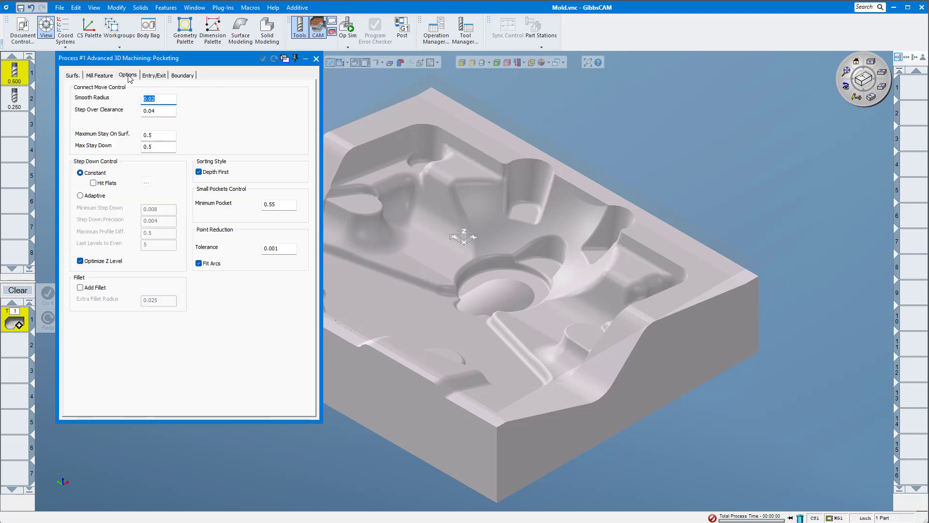
click(161, 78)
click(182, 75)
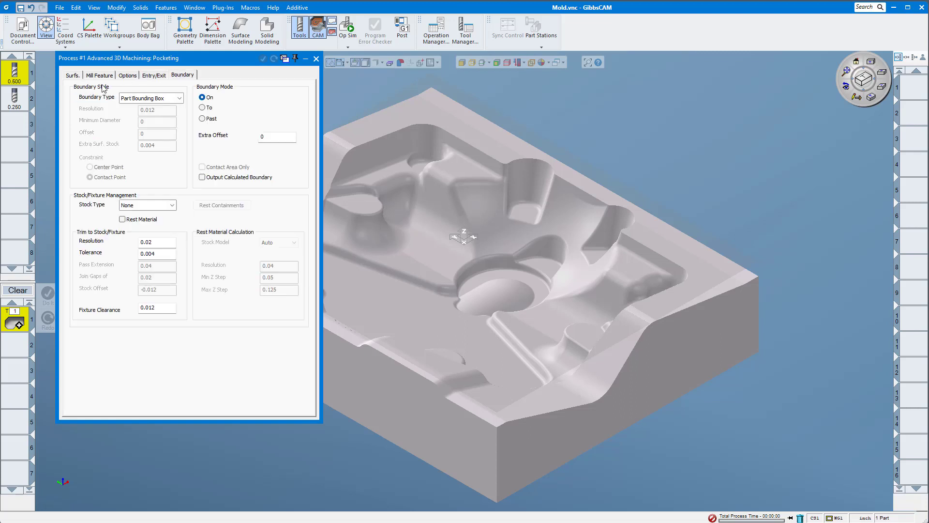
click(72, 77)
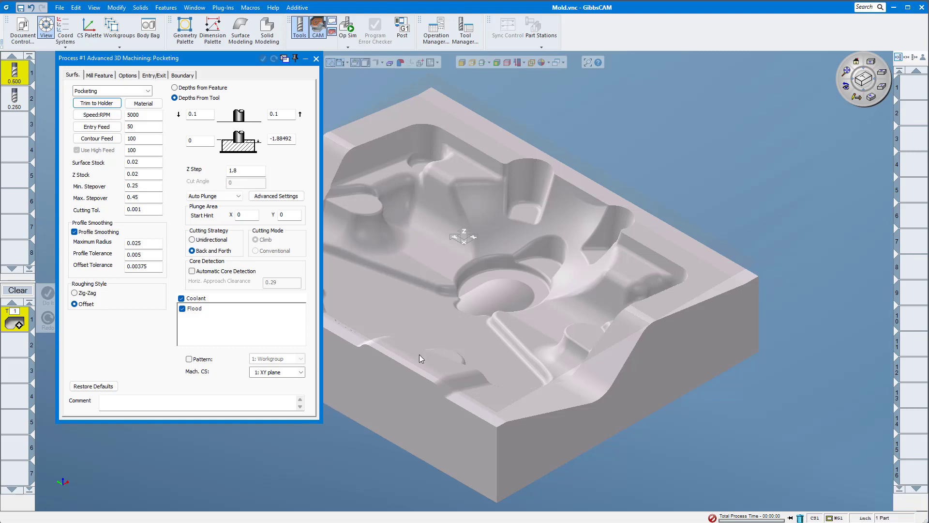
- Examine the mold body and its side profile relative to the origin, ending in a fitted isometric view
click(454, 257)
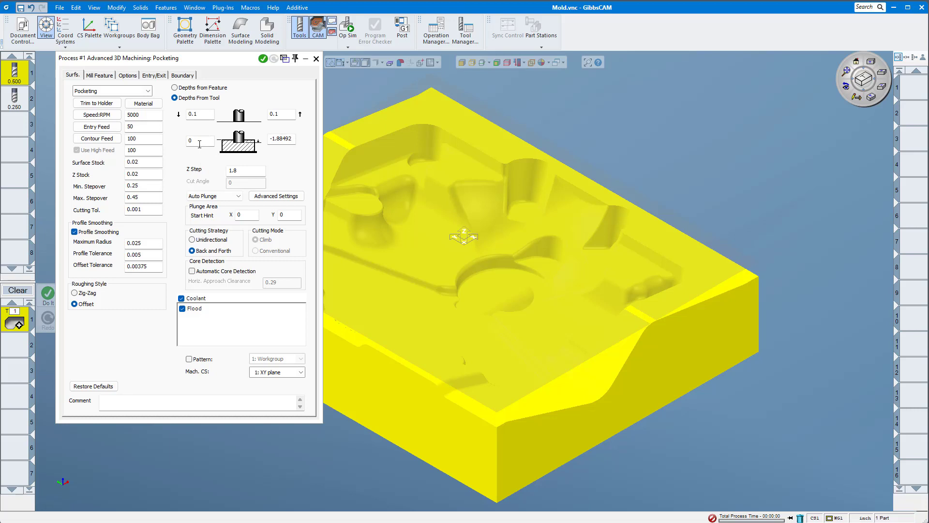
click(207, 113)
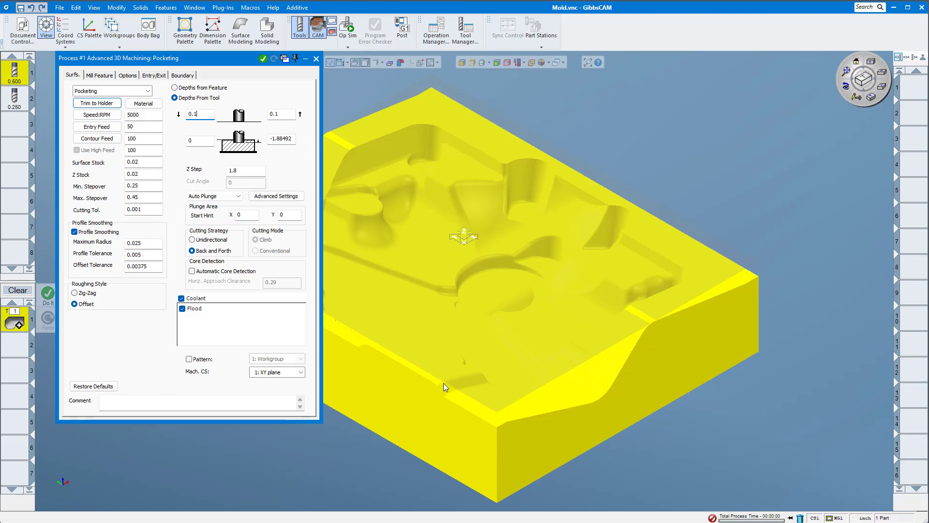
click(728, 199)
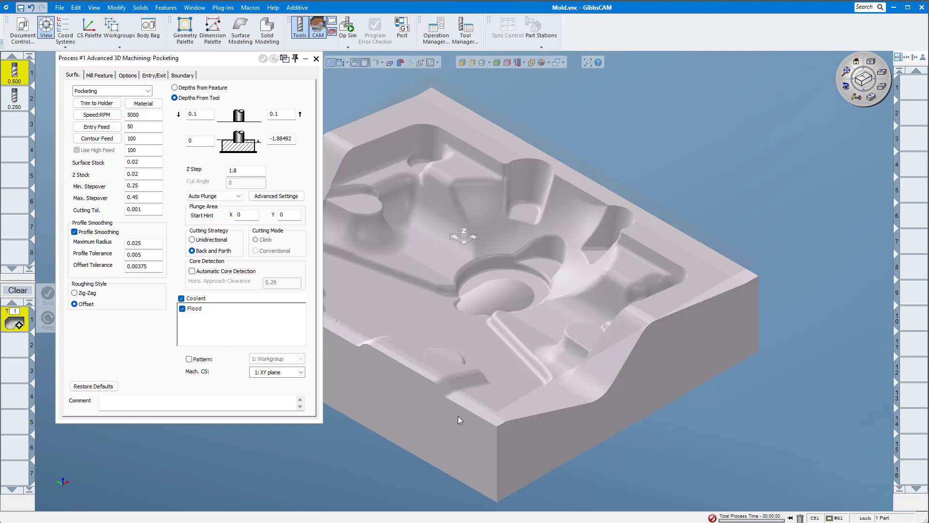
middle_drag(457, 416, 716, 140)
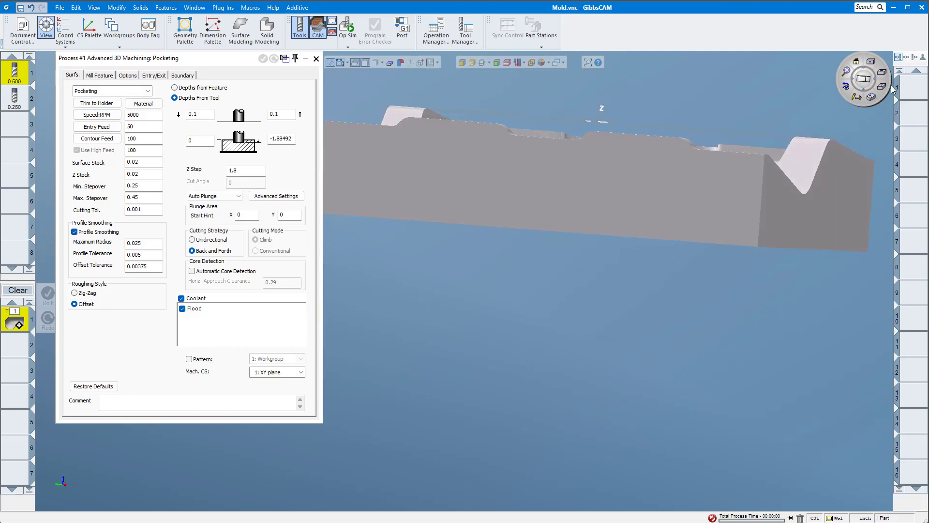
click(882, 87)
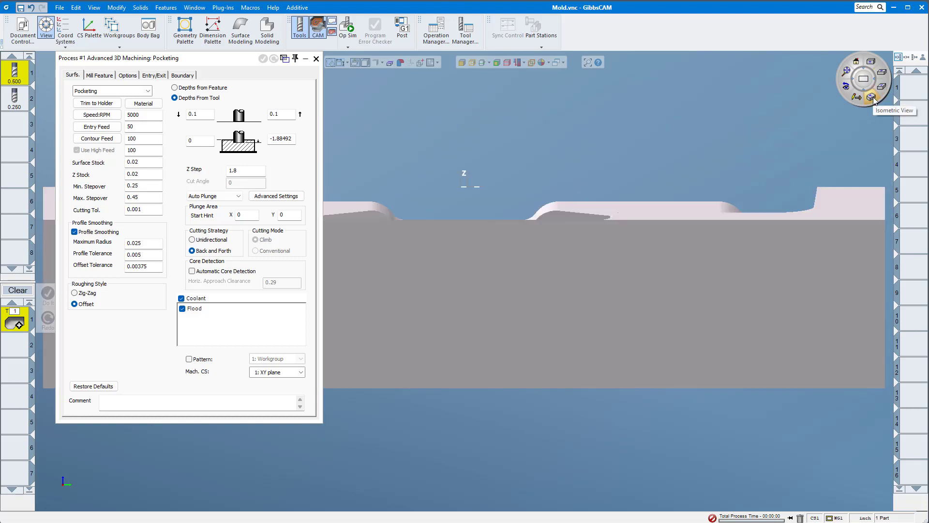
click(872, 97)
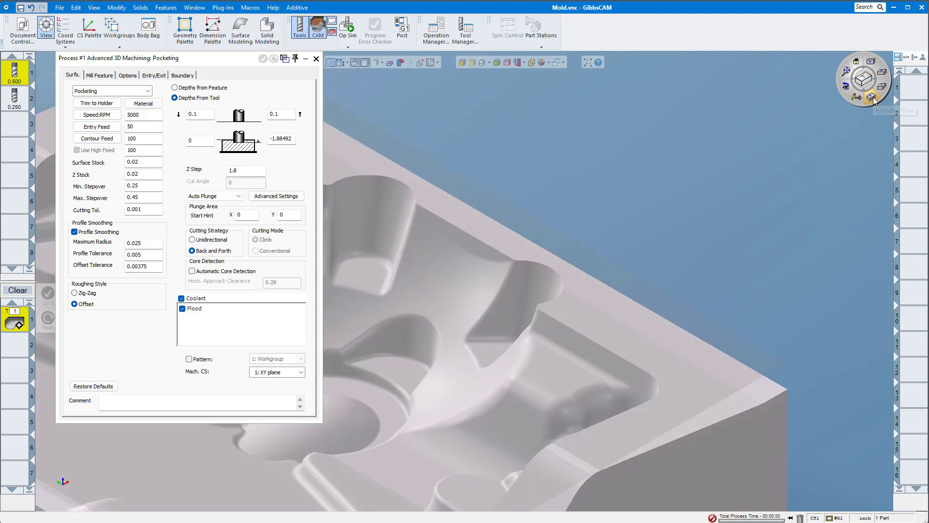
click(848, 79)
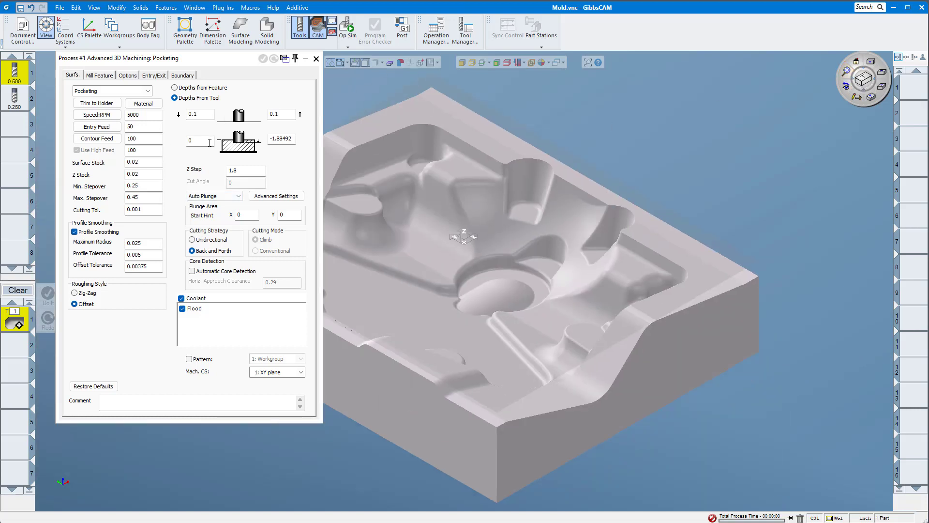
- Set the pocketing top surface Z to 0.01 and take the final depth of -1.88492 from the mold's bottom corner
double_click(197, 140)
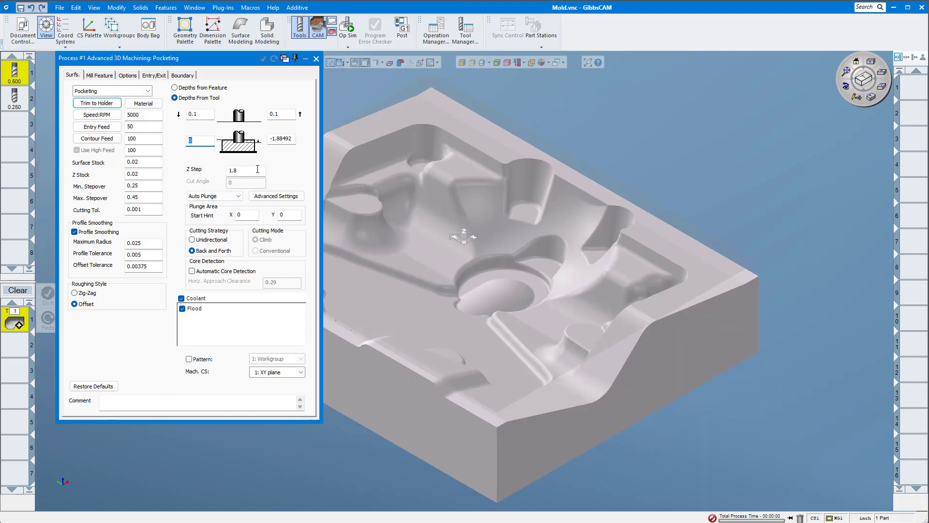
text(.01)
double_click(281, 138)
alt+click(497, 502)
- Select the mold body, set the Z step to 0.25 and generate the pocketing toolpath
click(477, 203)
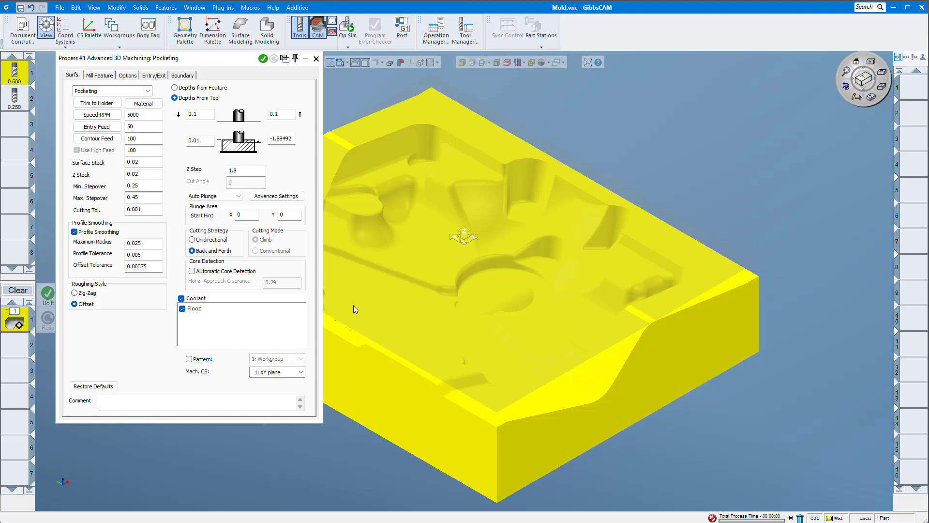
double_click(240, 169)
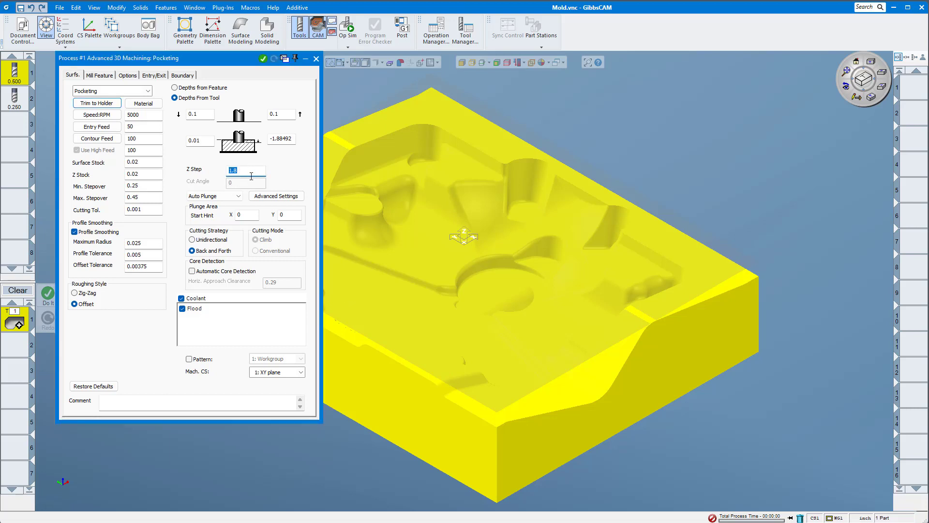
text(.25)
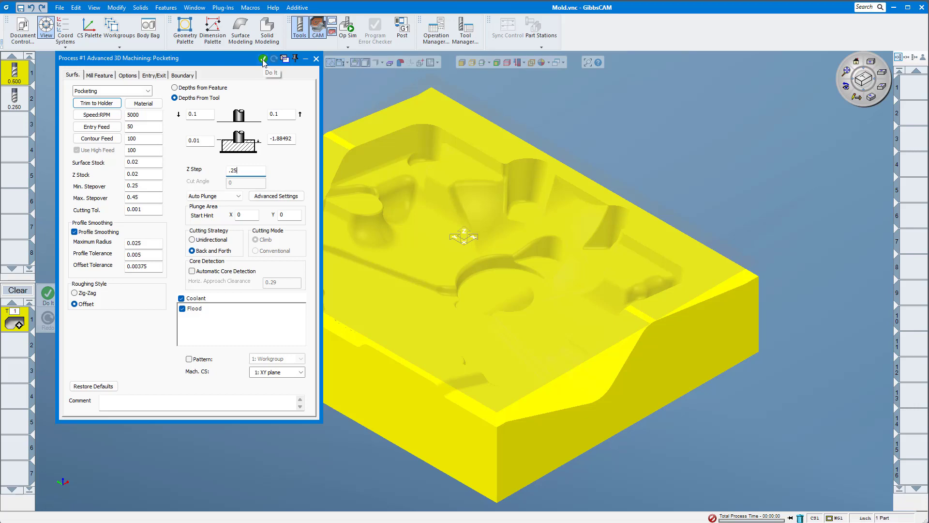
click(263, 59)
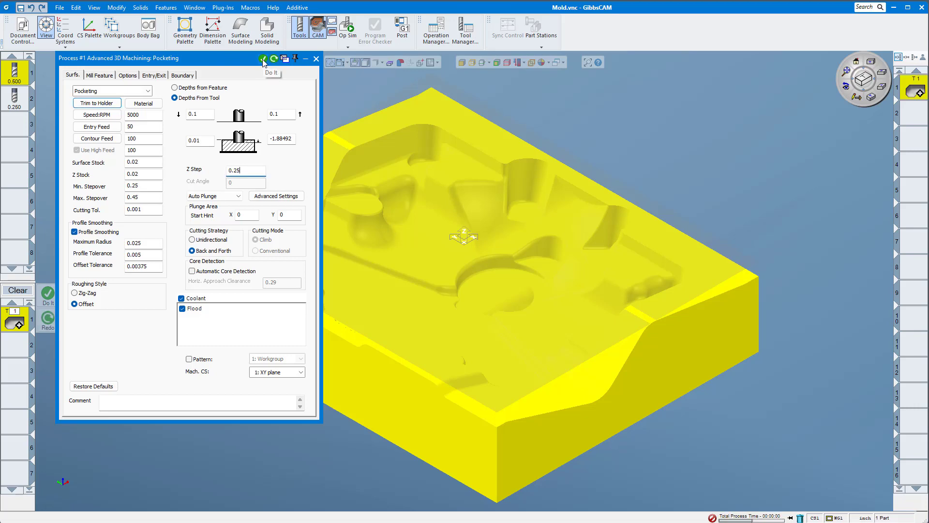
- Minimize the process dialog, deselect the mold and examine the pocketing toolpath over the cavity
click(305, 59)
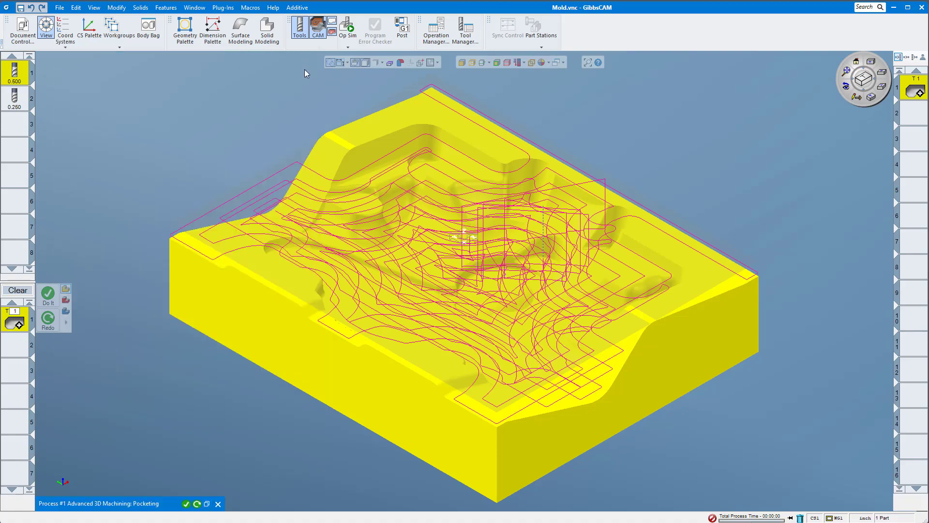
middle_drag(448, 258, 382, 304)
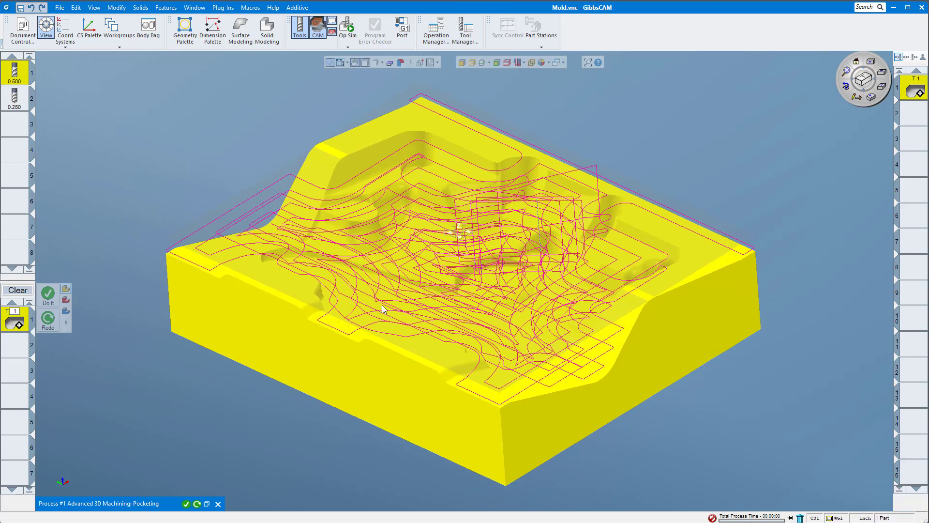
click(804, 187)
scroll(340, 269, up, 1)
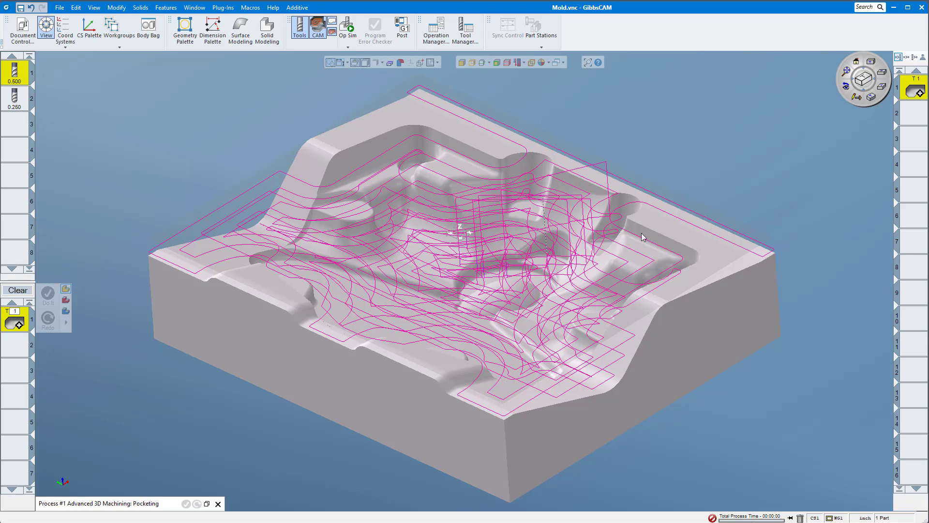
- Run the pocketing operation in Op Sim at full length and inspect the roughed stock from another angle
click(348, 47)
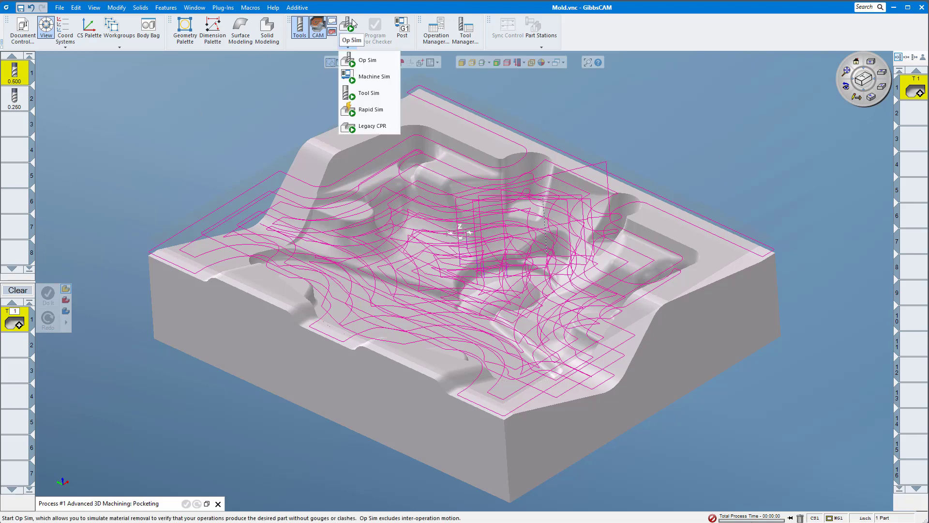
click(349, 27)
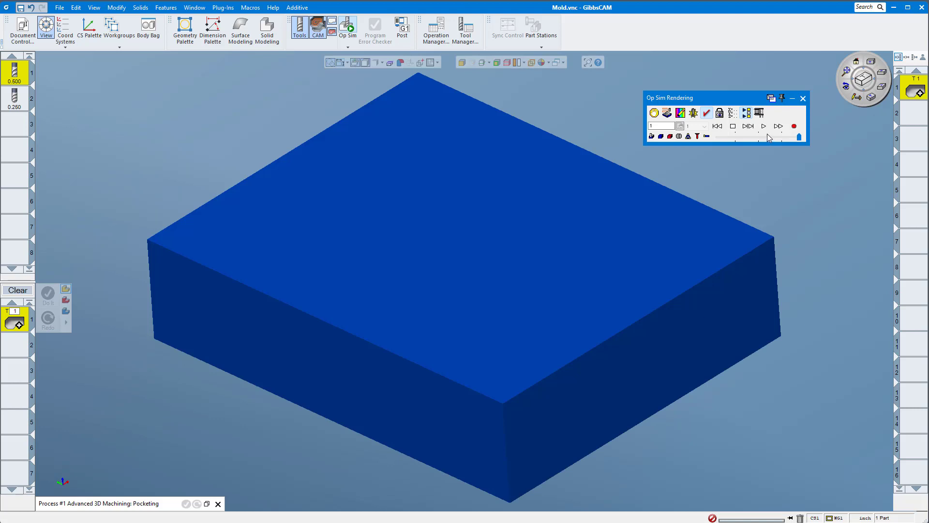
click(763, 127)
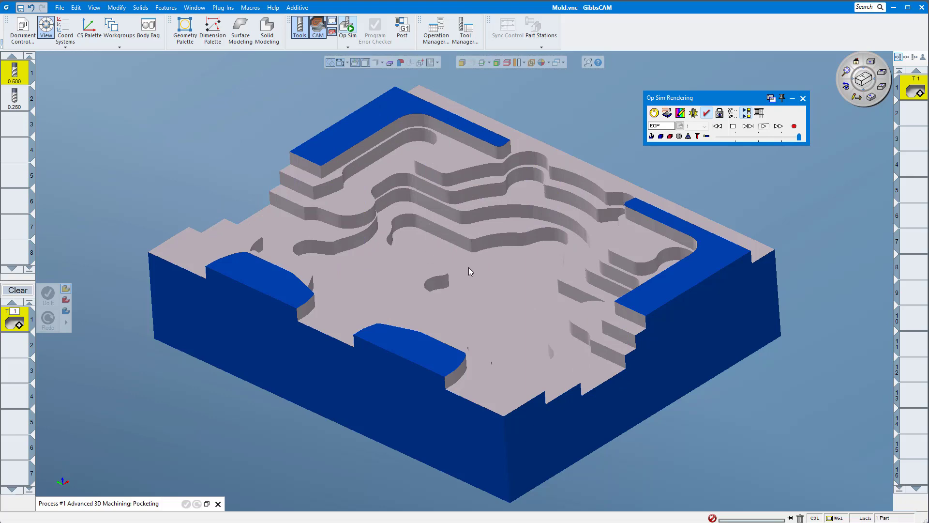
middle_drag(469, 267, 381, 288)
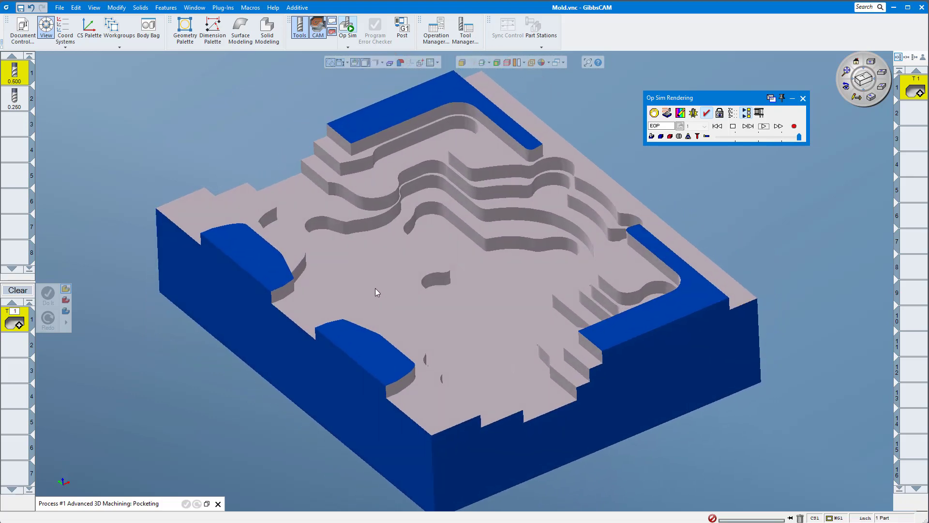
middle_drag(535, 250, 485, 240)
- Review the definition of the 0.500 endmill used for the pocketing operation, leaving its settings as they are
click(15, 99)
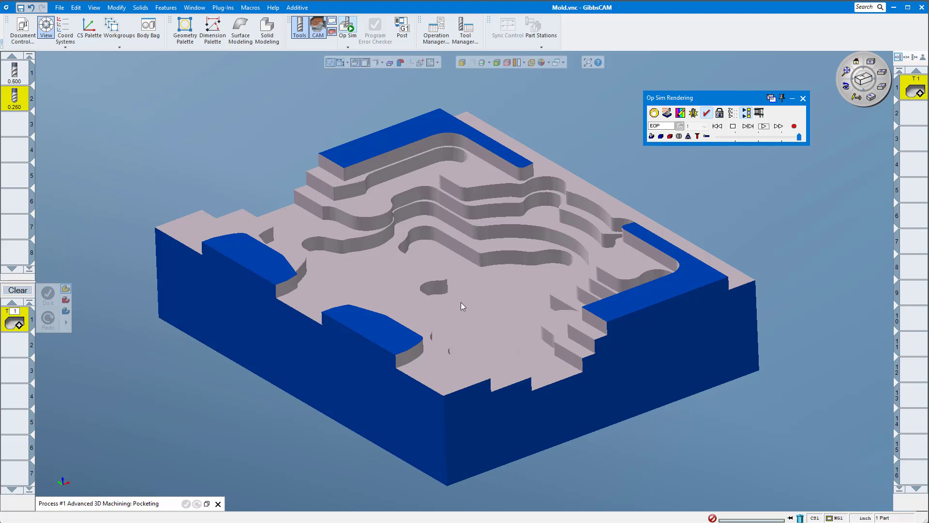
double_click(8, 73)
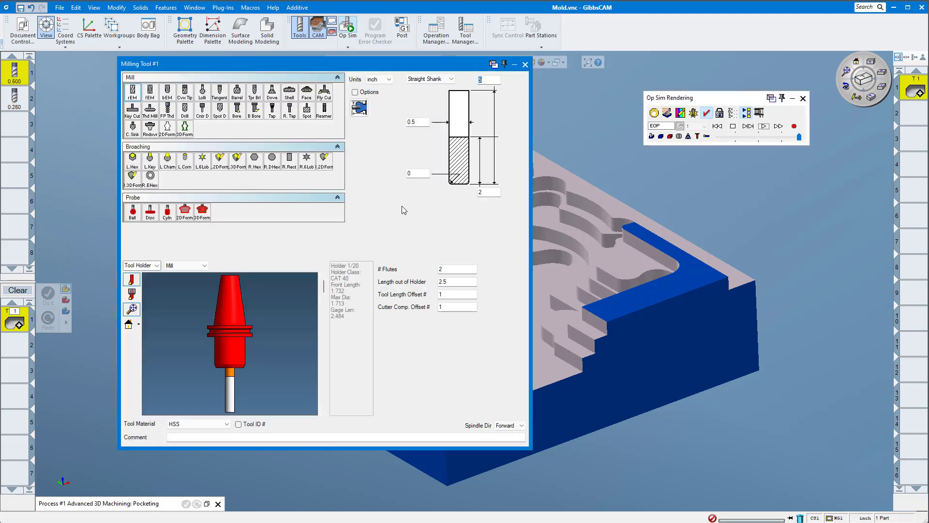
click(525, 64)
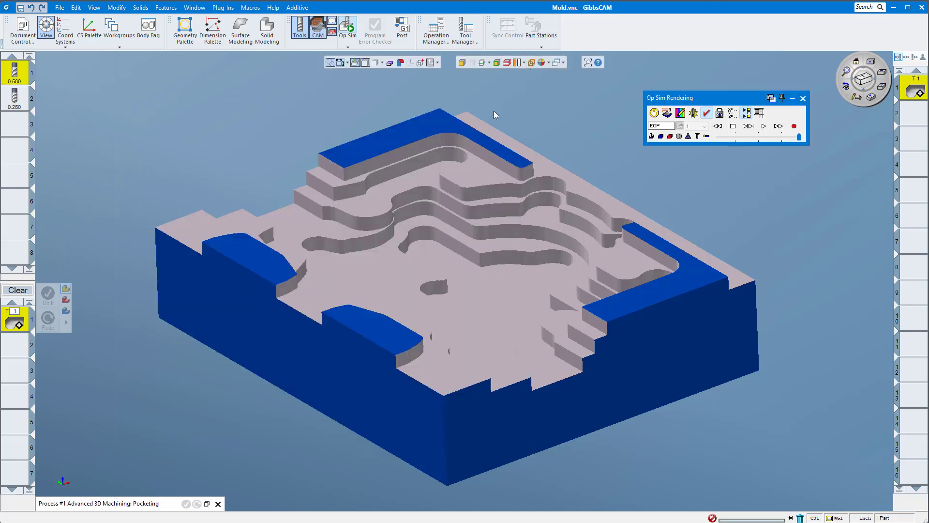
- Reopen the pocketing process, set its Z step to 0.05, and regenerate the existing toolpath on the mold
click(17, 314)
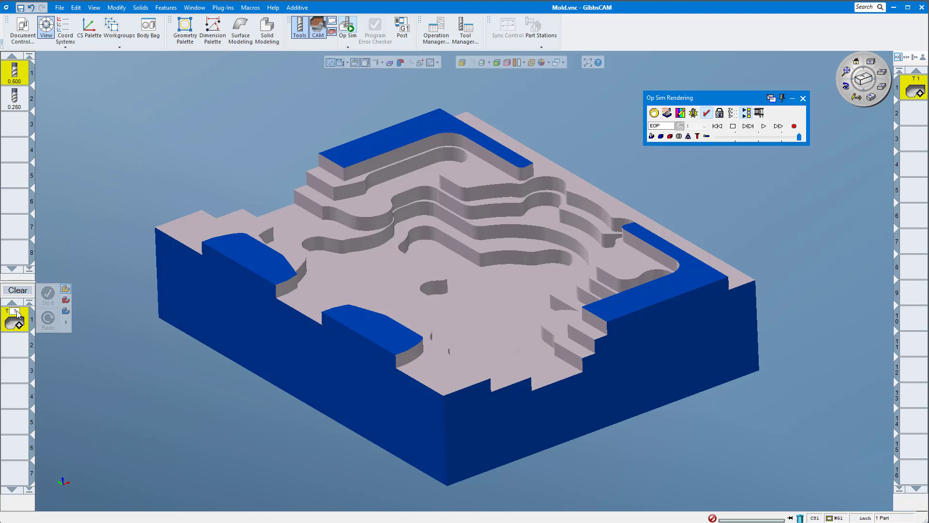
double_click(18, 313)
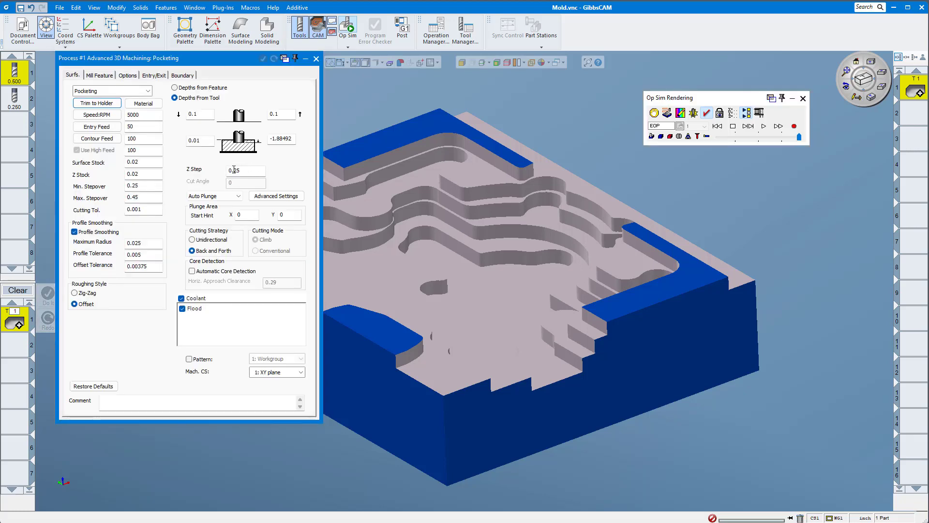
drag(234, 170, 238, 169)
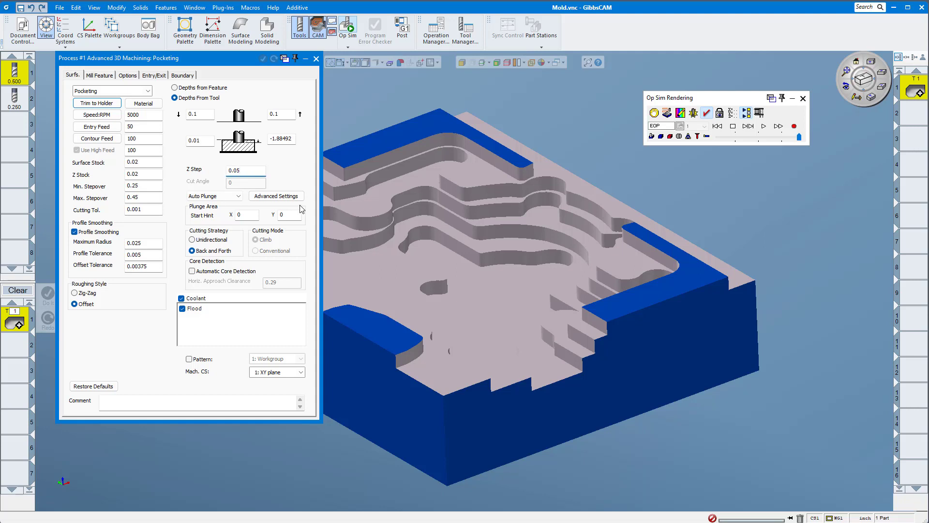
click(803, 99)
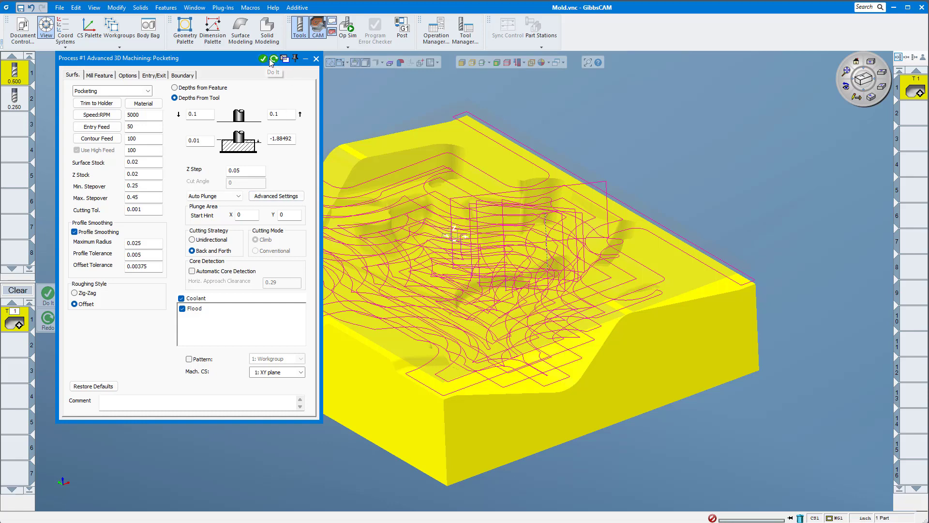
click(274, 59)
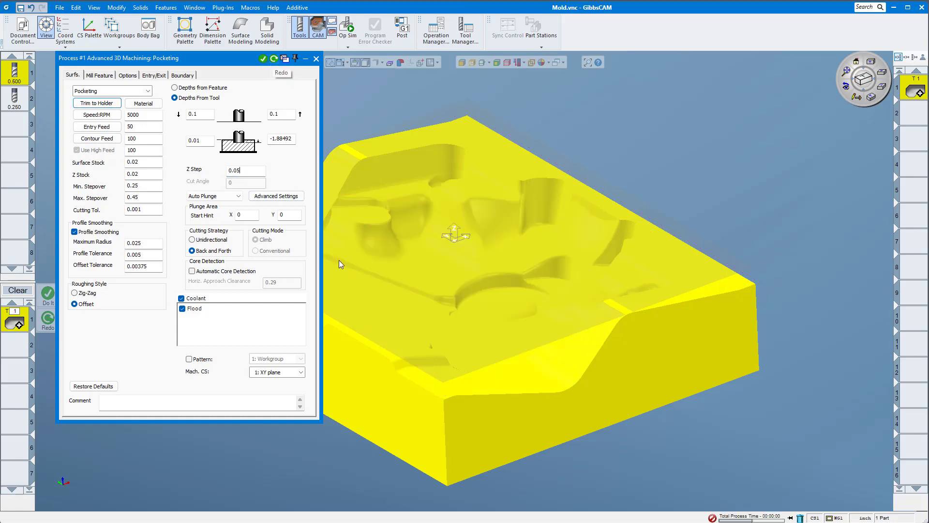
click(703, 207)
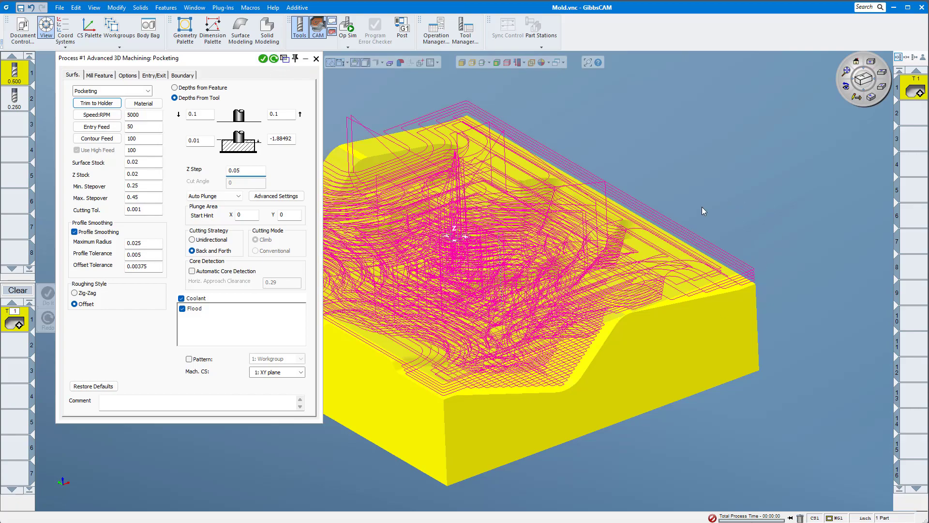
middle_drag(492, 428, 292, 45)
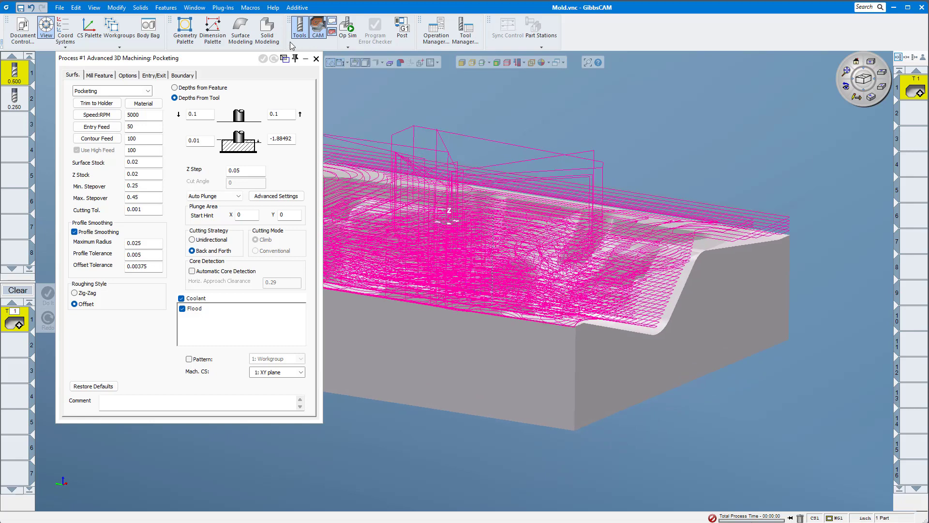
- Simulate the regenerated pocketing operation in a fitted isometric view, adjusting the playback speed, and close the simulation
click(306, 58)
click(348, 27)
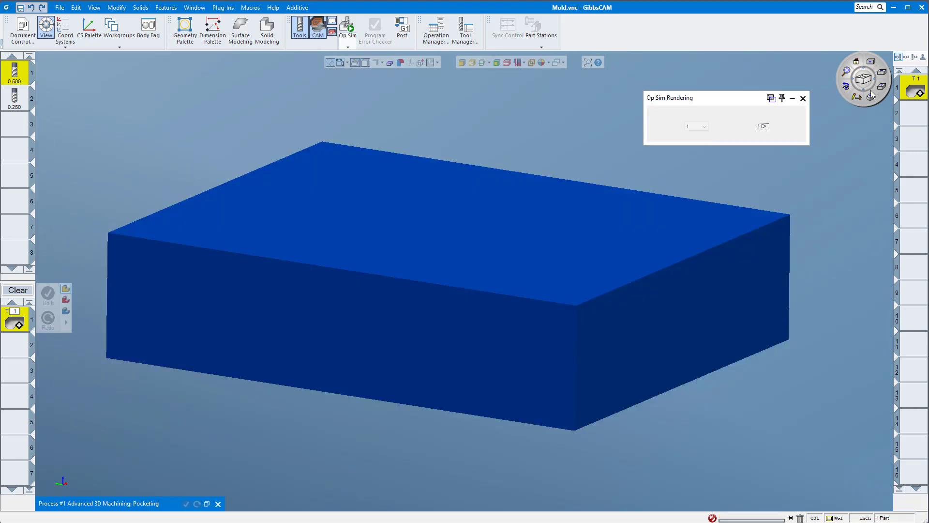
click(872, 96)
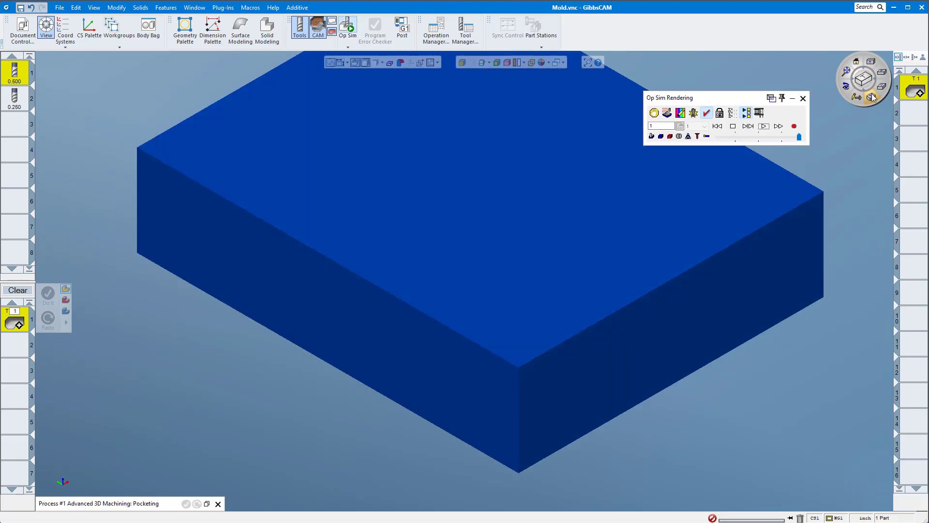
click(847, 72)
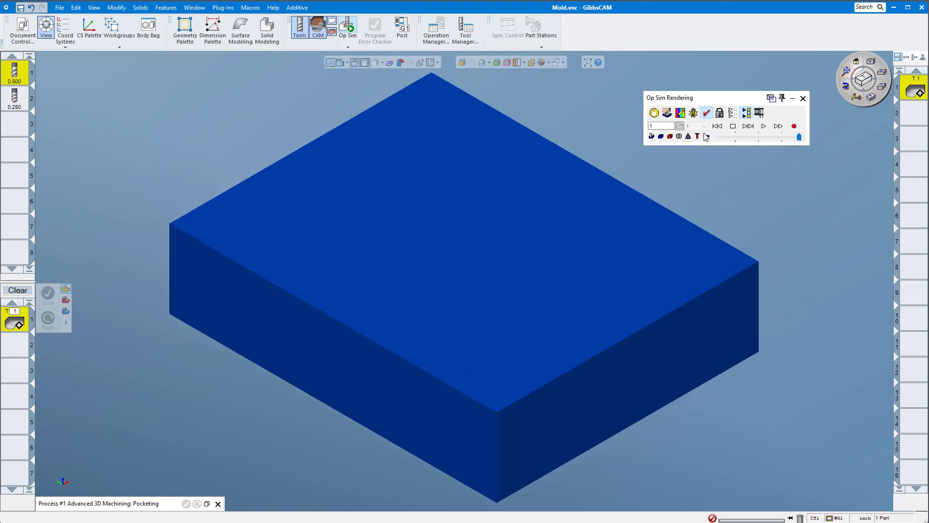
click(763, 127)
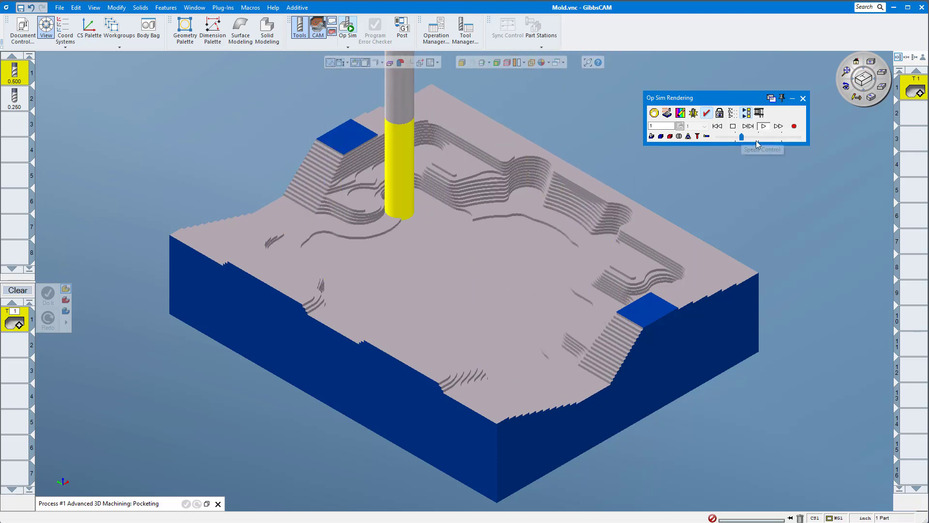
click(749, 138)
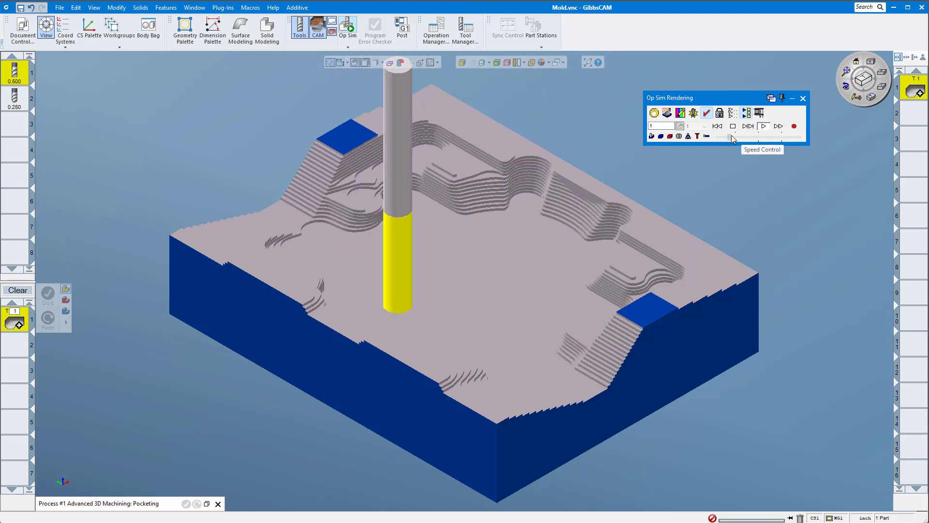
click(744, 138)
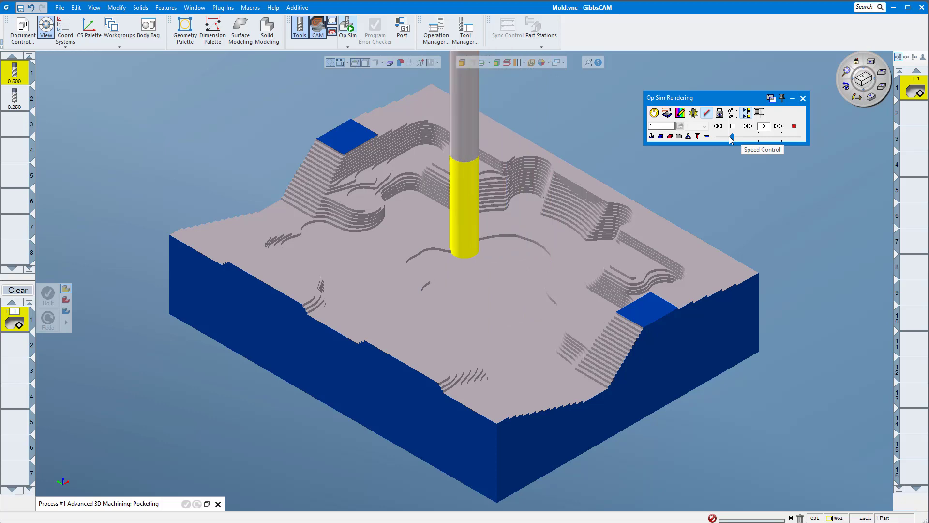
click(803, 98)
- Change the process to Adaptive Pocketing with a main Z step of 0.25 and a fine Z step of 0.05
click(207, 504)
click(83, 91)
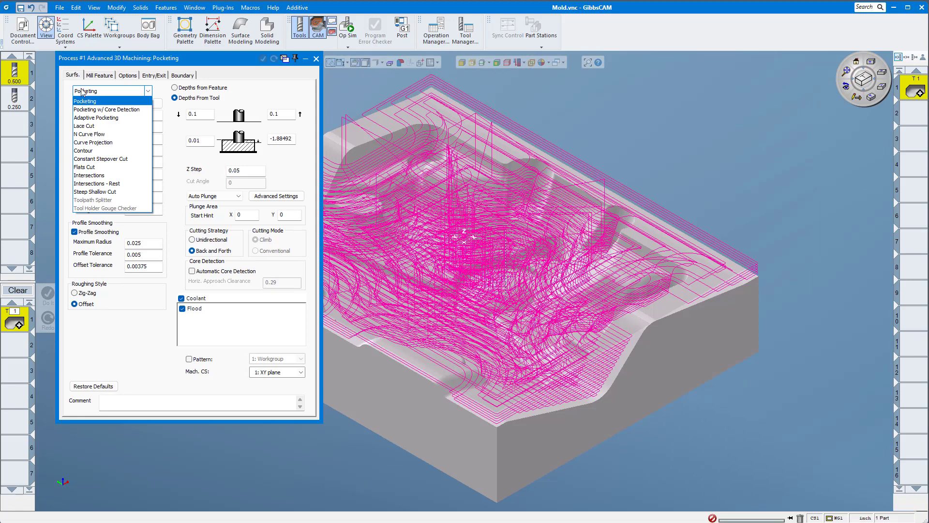
click(88, 122)
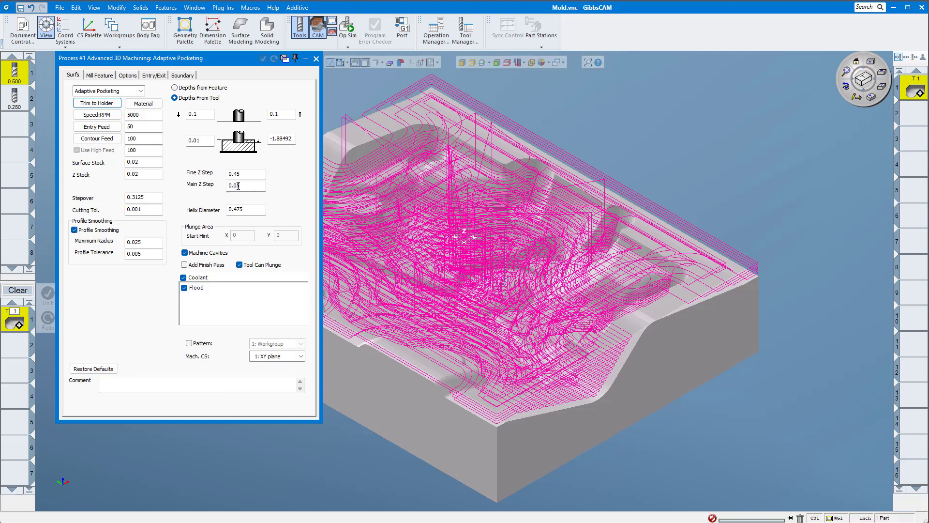
drag(235, 186, 260, 185)
click(249, 177)
- Select the mold body and generate the adaptive pocketing toolpath as a second operation
click(391, 171)
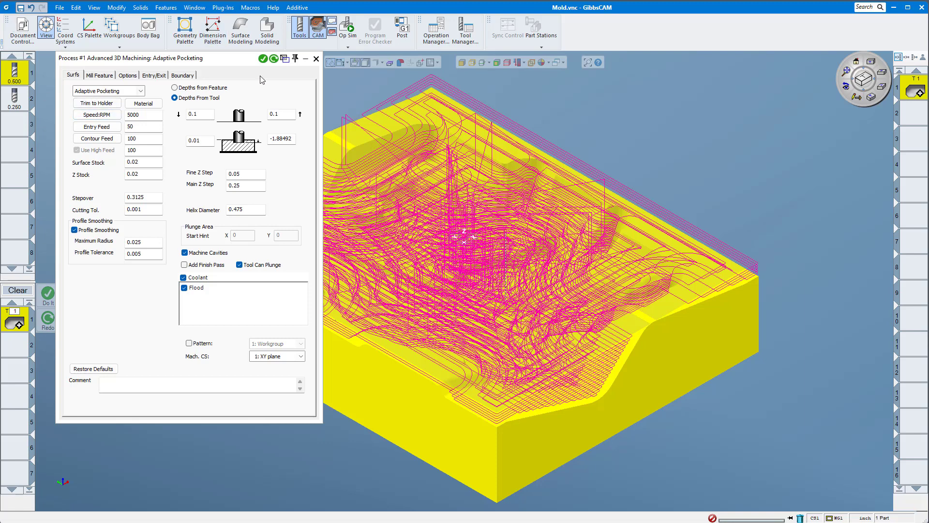
click(262, 60)
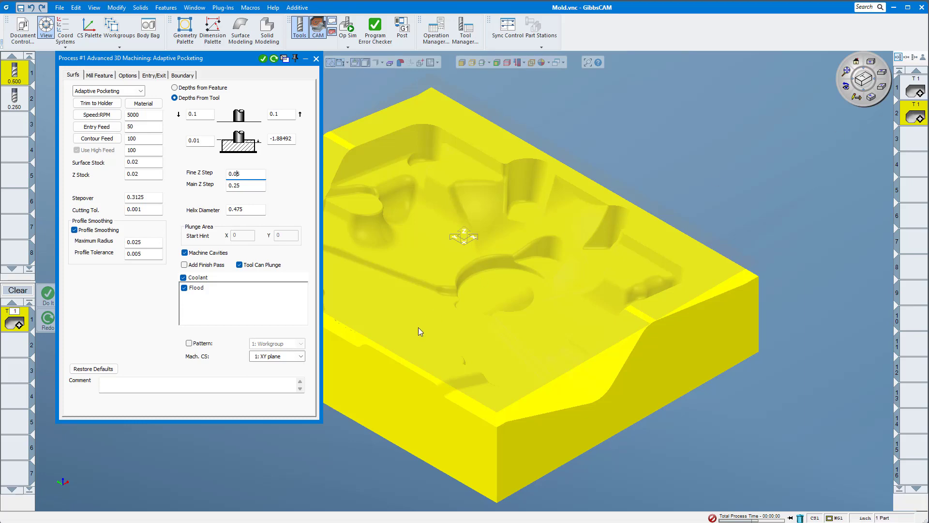
key(Return)
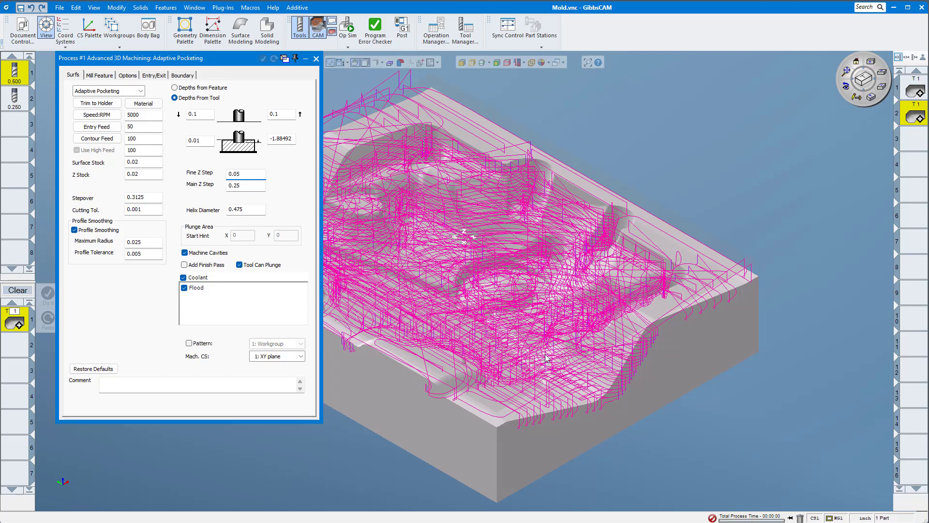
- Simulate the adaptive pocketing operation to its end, adjusting the playback speed to watch the cuts, and close the simulation
click(349, 27)
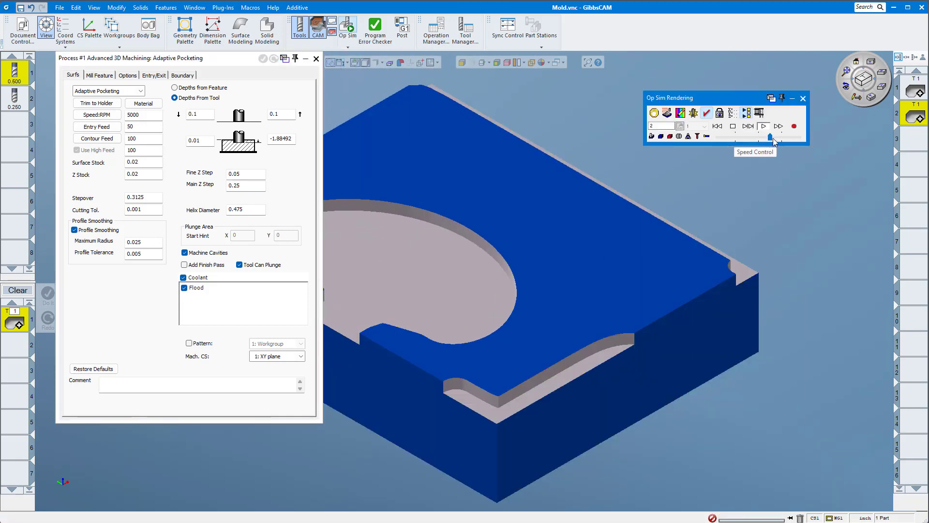
click(736, 126)
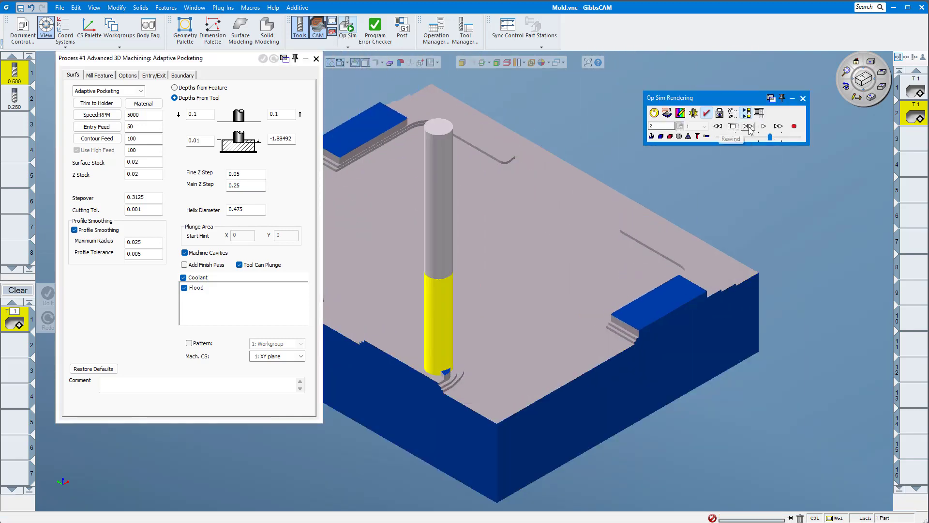
click(764, 127)
drag(770, 137, 760, 137)
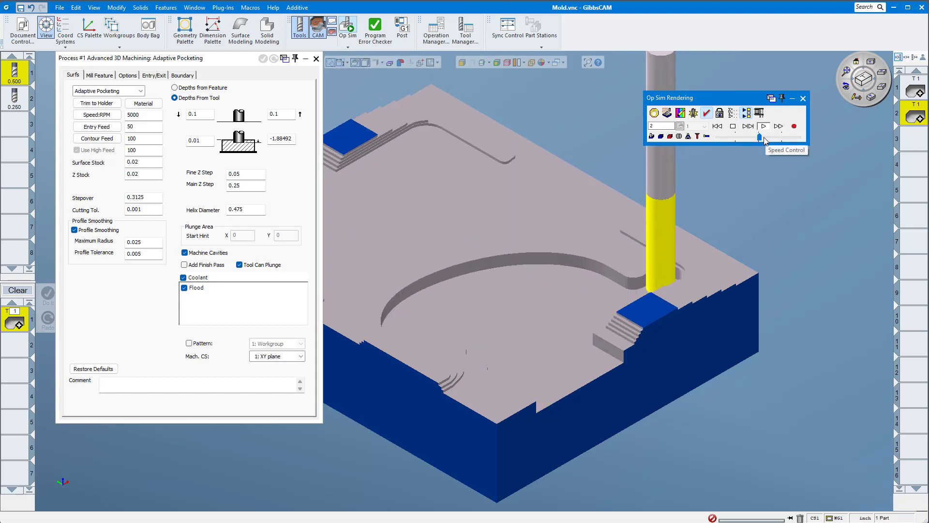
drag(760, 137, 765, 138)
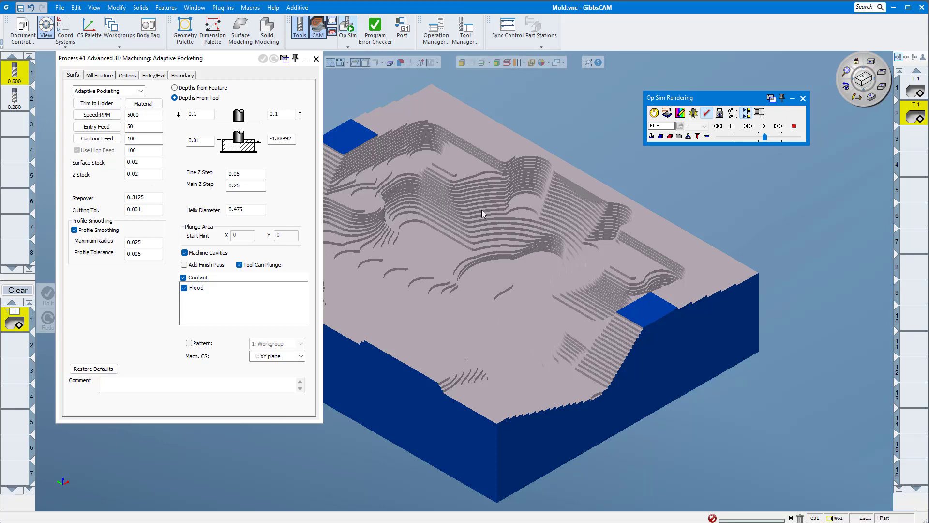
click(803, 98)
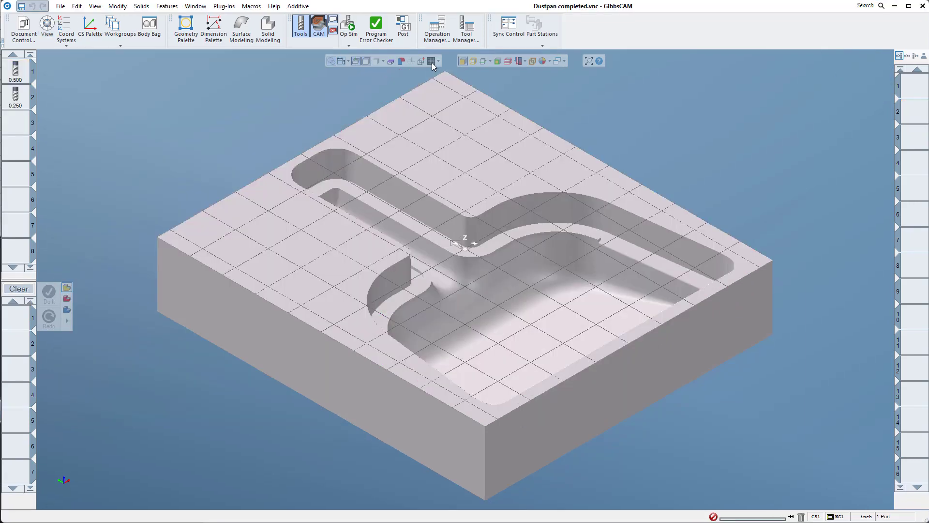
- Hide the grid over the dustpan mold and create an Advanced 3D process of type Lace Cut with the 0.250 tool
click(431, 62)
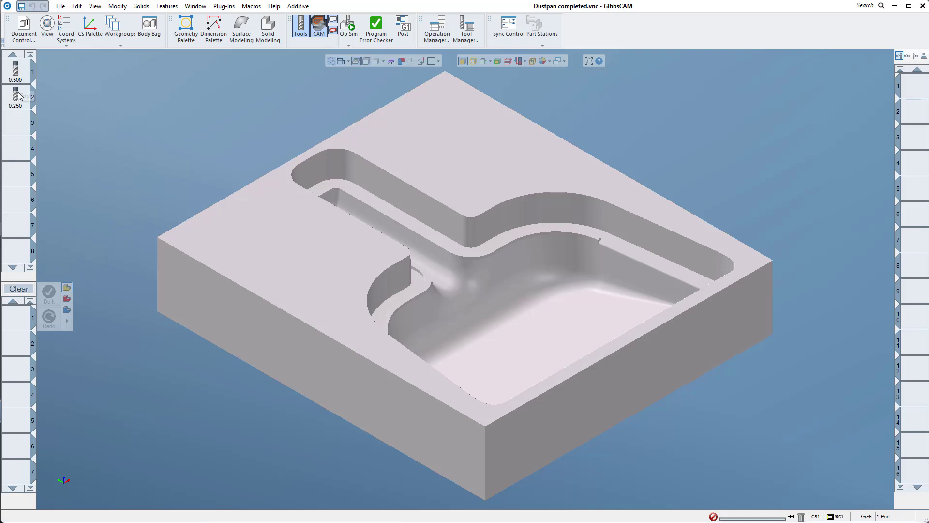
drag(16, 95, 22, 321)
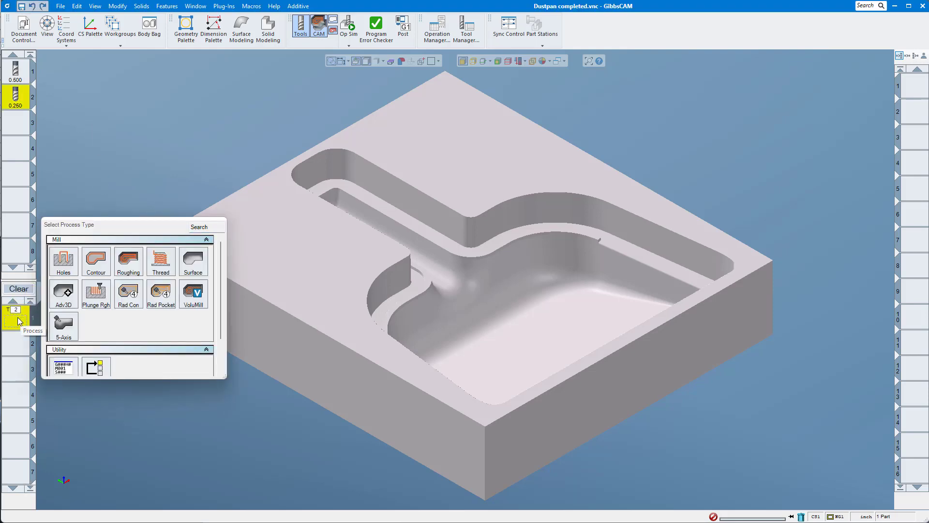
click(62, 293)
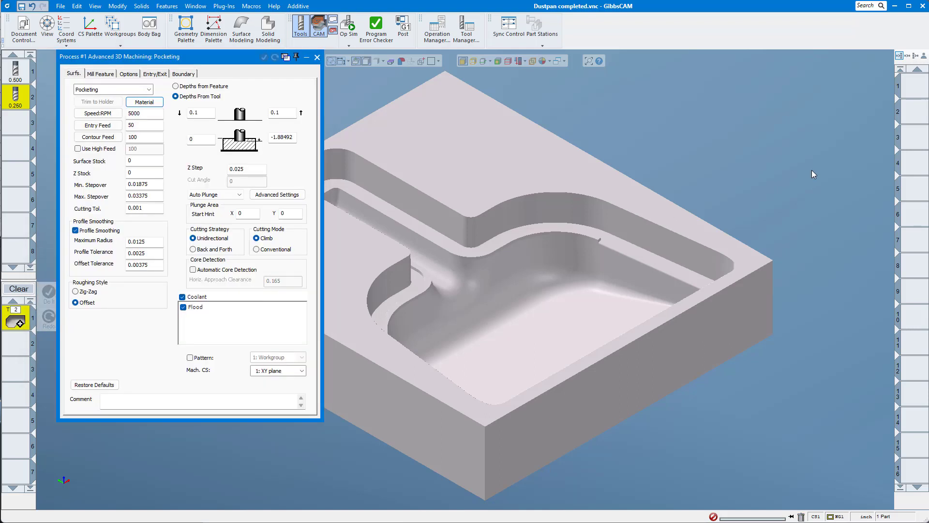
click(129, 93)
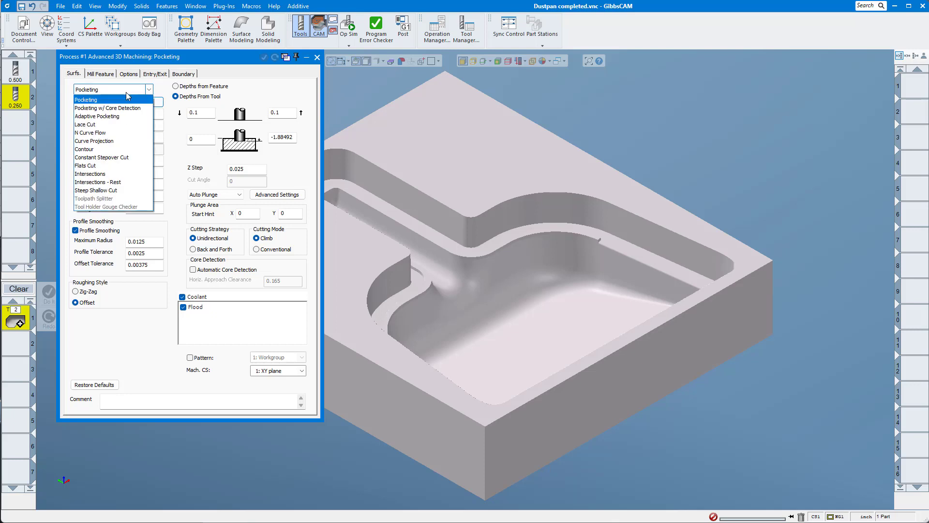
click(102, 125)
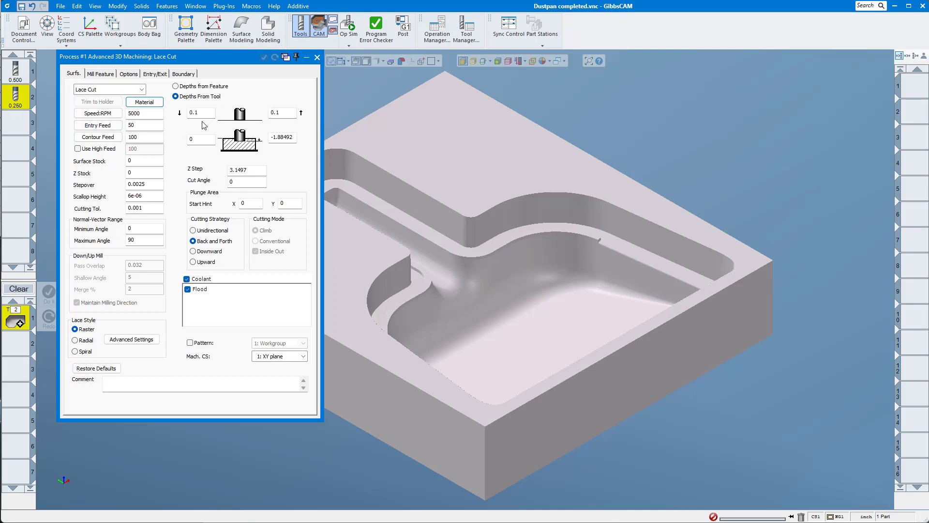
- Set the Lace Cut's surface depth to 0, final depth to -3.14961 and Z step to 1.88492, and select the dustpan mold's flat floor face
click(250, 174)
double_click(251, 173)
double_click(204, 142)
text(10)
double_click(206, 139)
text(0)
click(289, 137)
click(573, 336)
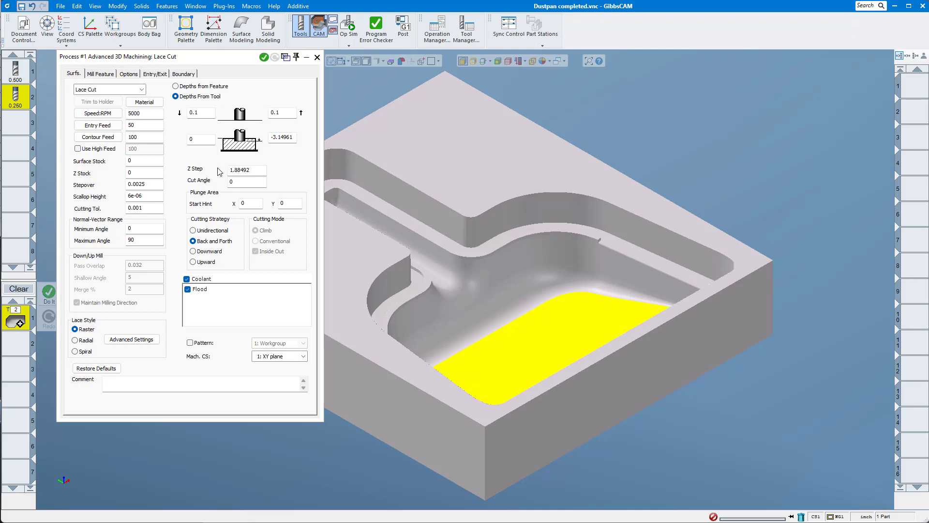
- Set the Lace Cut stepover to 0.1 and generate the toolpath on the selected floor face
drag(129, 185, 155, 186)
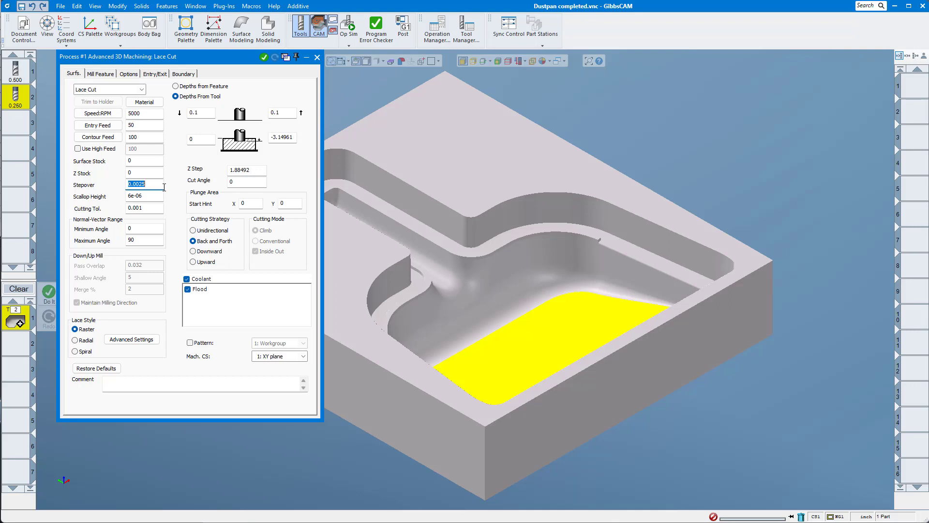
text(1.1)
click(265, 58)
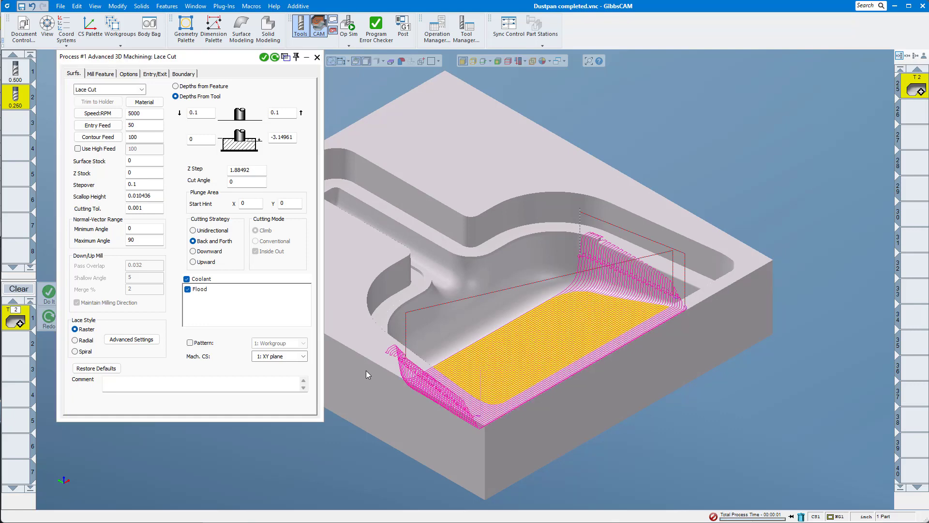
- Examine from the side and top how far the lace passes extend beyond the selected floor face
click(48, 27)
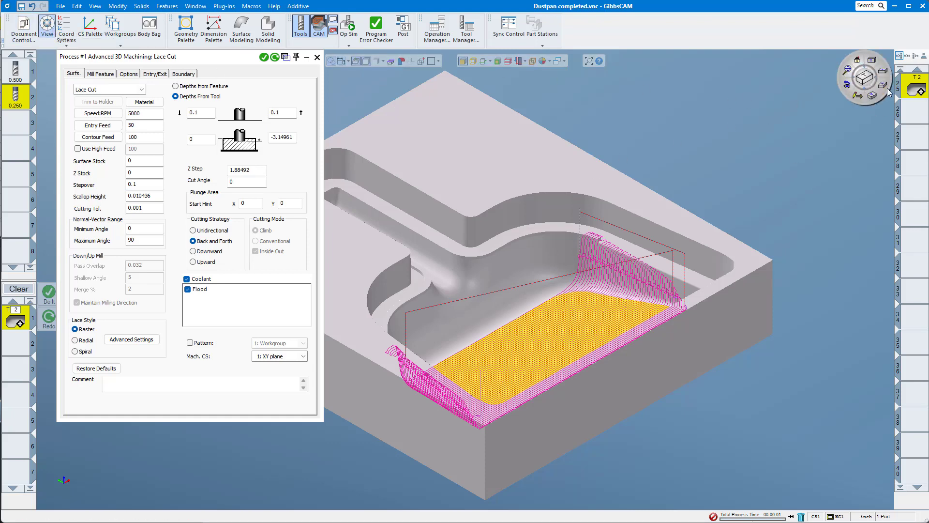
click(881, 84)
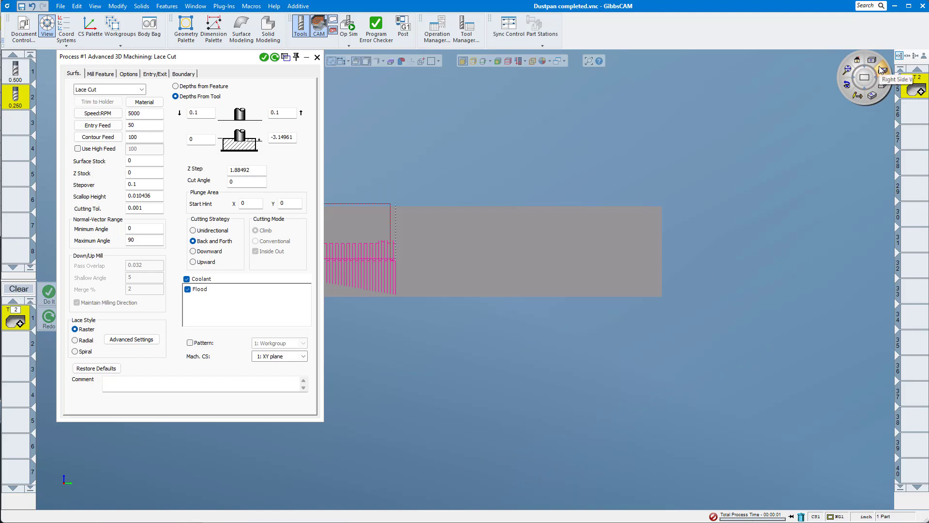
click(865, 78)
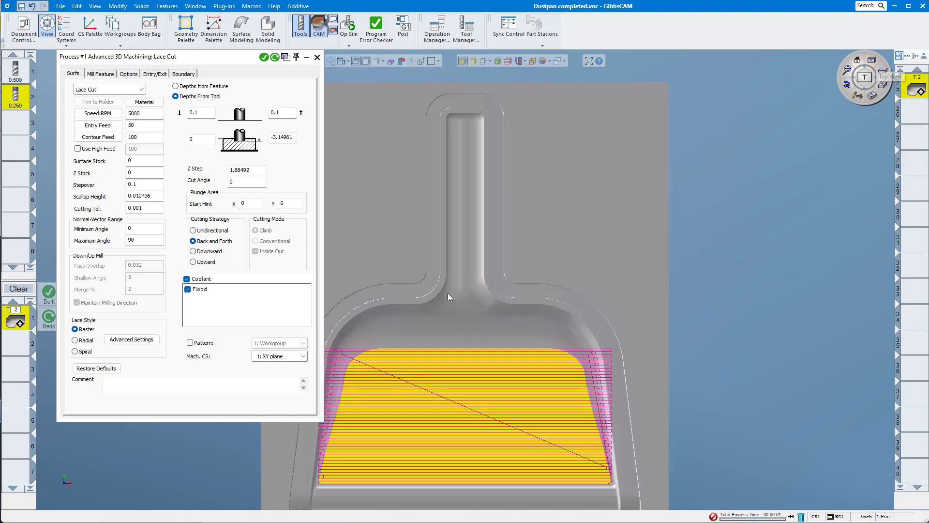
drag(207, 59, 181, 58)
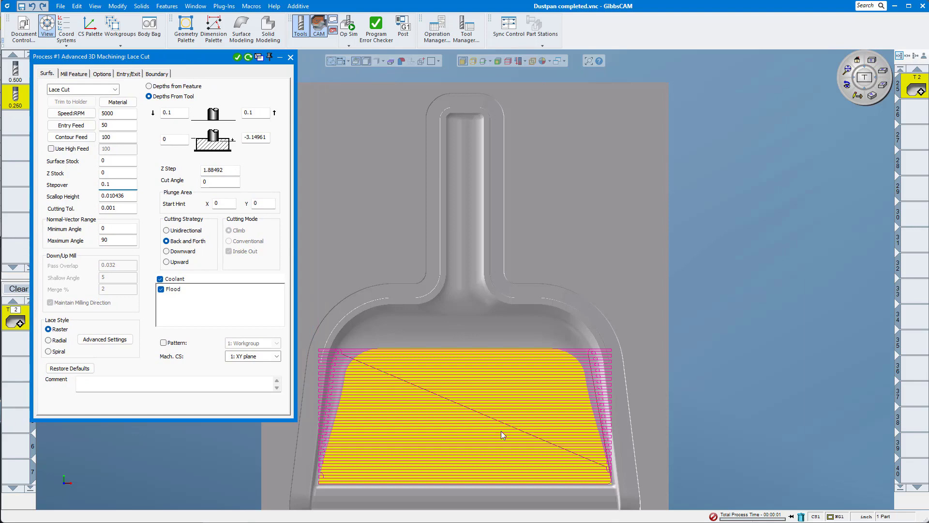
scroll(501, 431, up, 4)
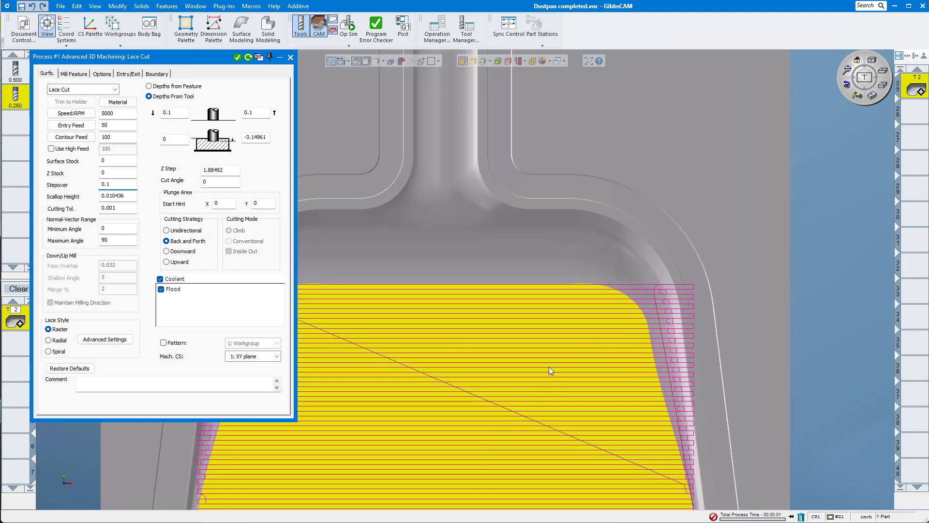
middle_drag(539, 386, 871, 140)
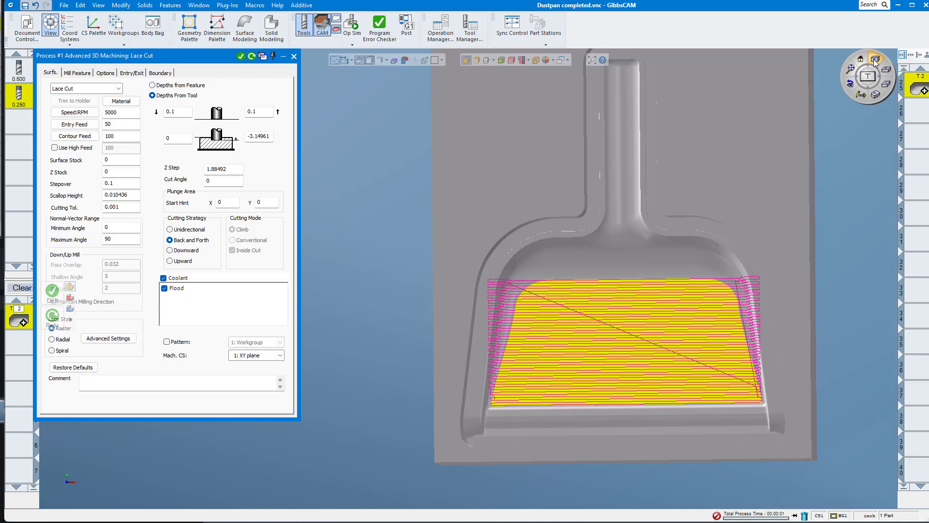
click(875, 60)
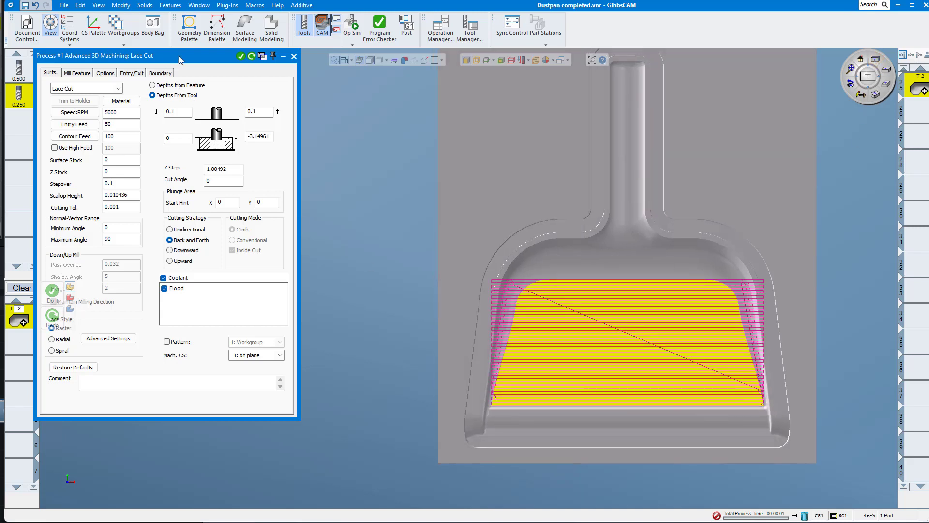
- Change the Lace Cut's boundary type to Silhouette and regenerate the toolpath
drag(179, 59, 262, 98)
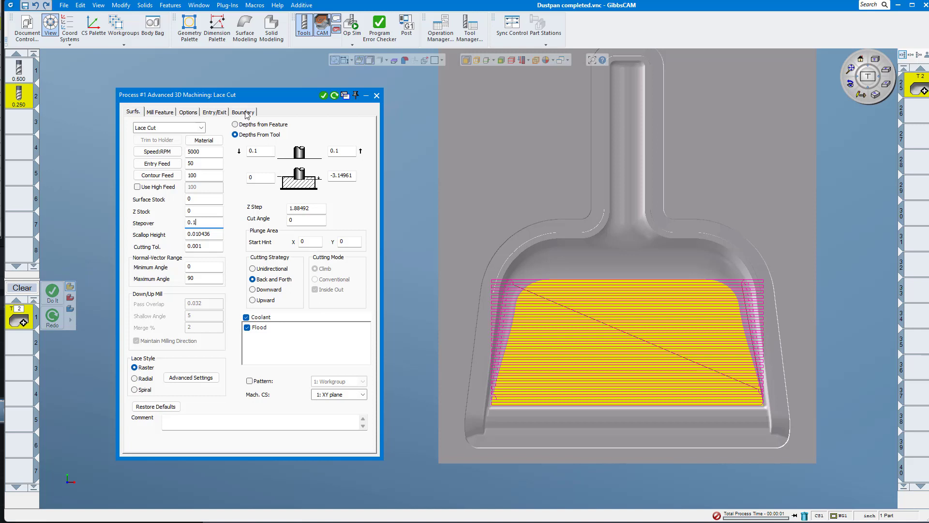
click(243, 113)
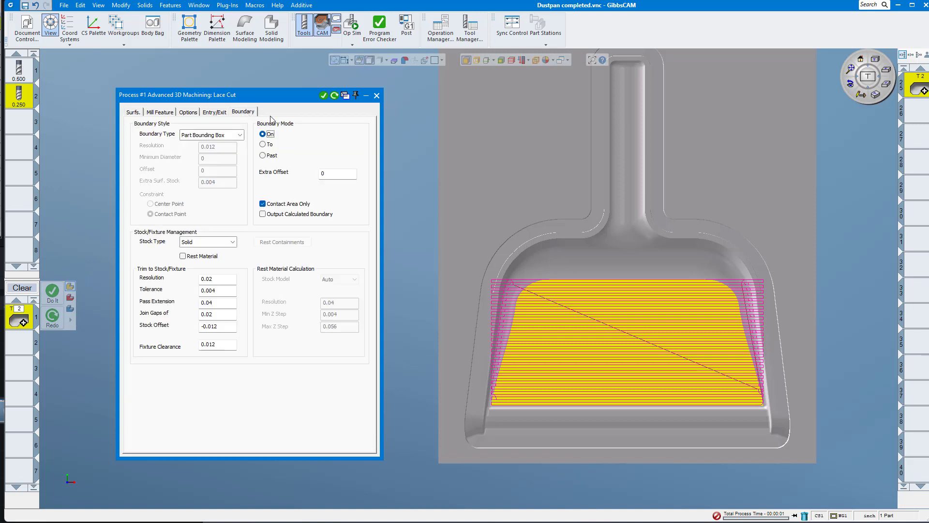
drag(288, 99, 337, 96)
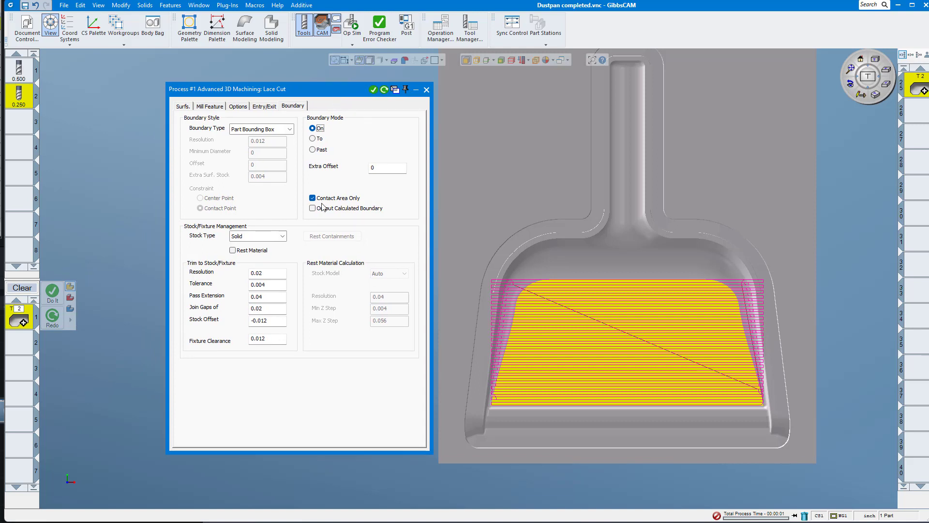
click(290, 130)
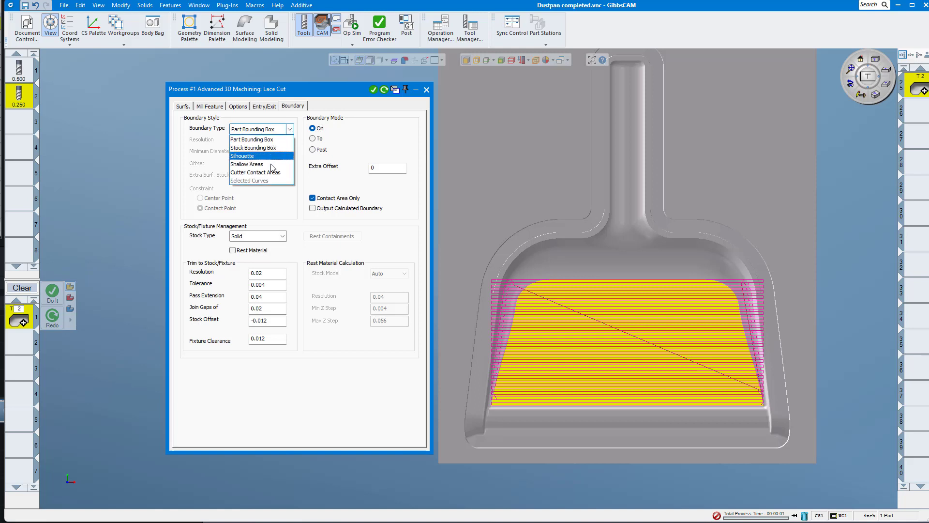
click(273, 156)
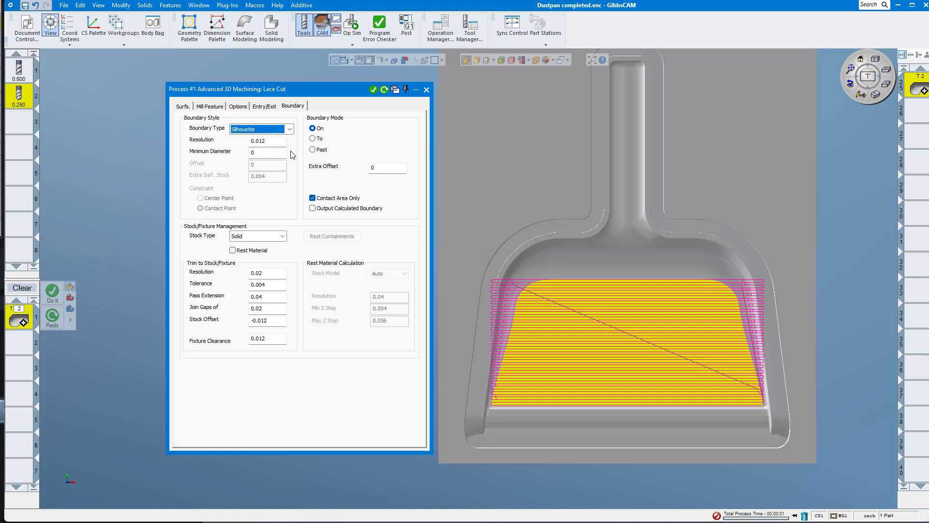
click(385, 90)
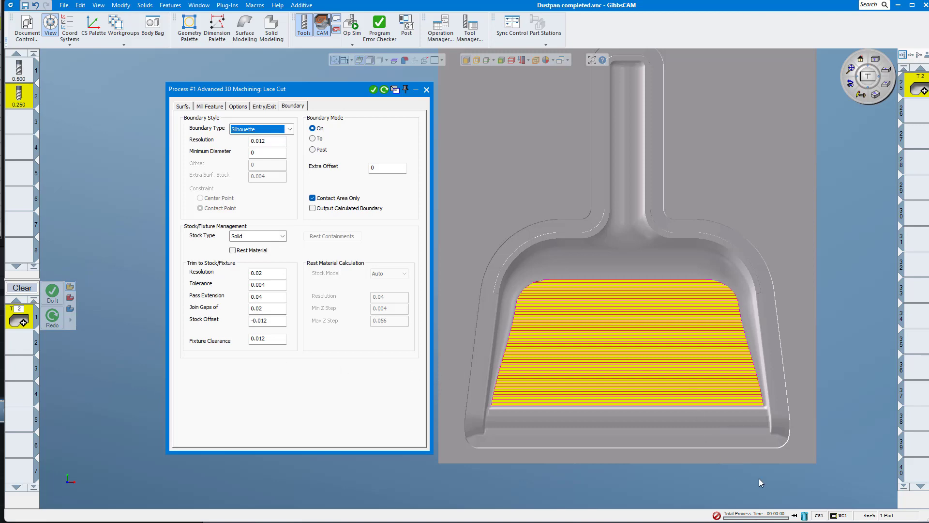
- Inspect the silhouette-bounded toolpath from several angles and run the operation simulation of the lace cut on the mold floor
middle_drag(736, 469, 863, 123)
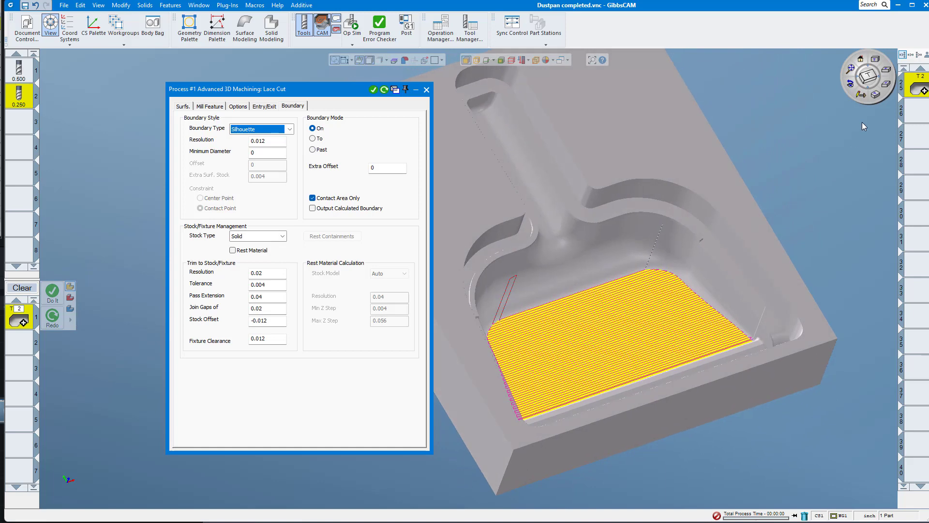
middle_drag(562, 380, 409, 507)
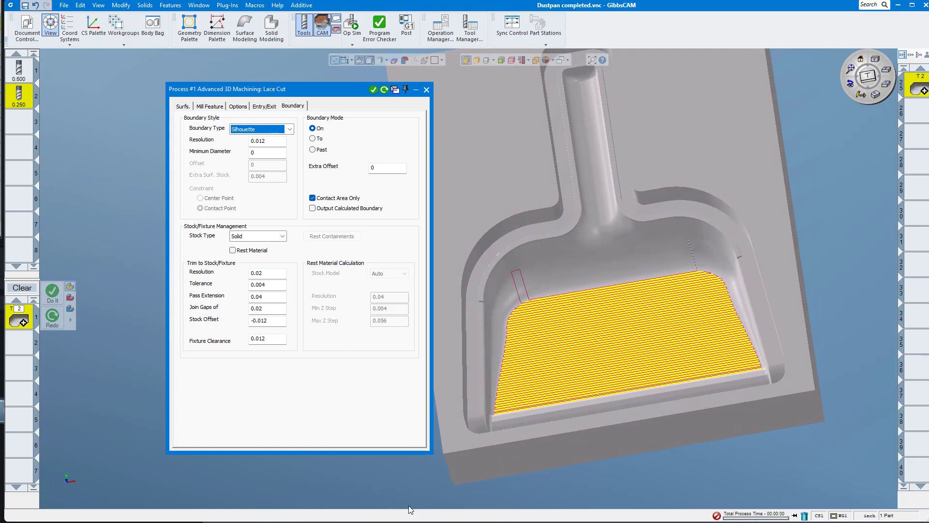
click(871, 72)
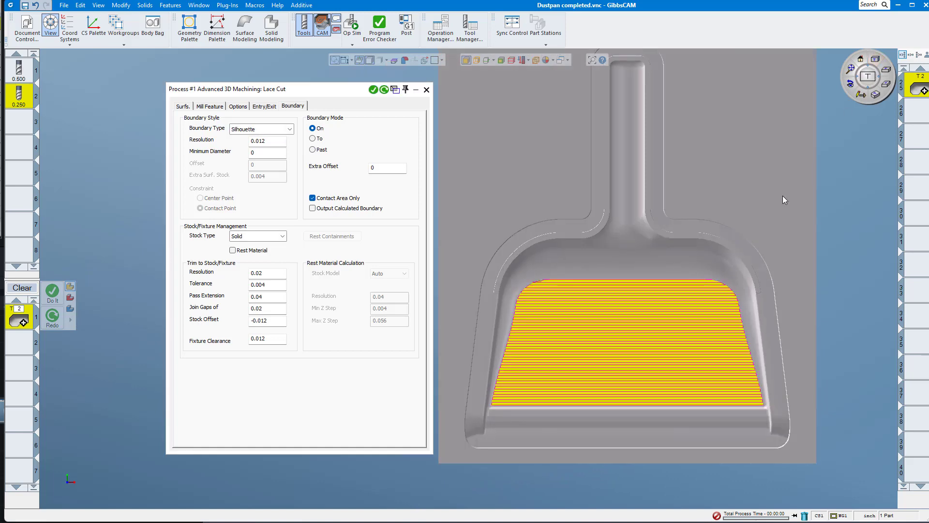
click(877, 94)
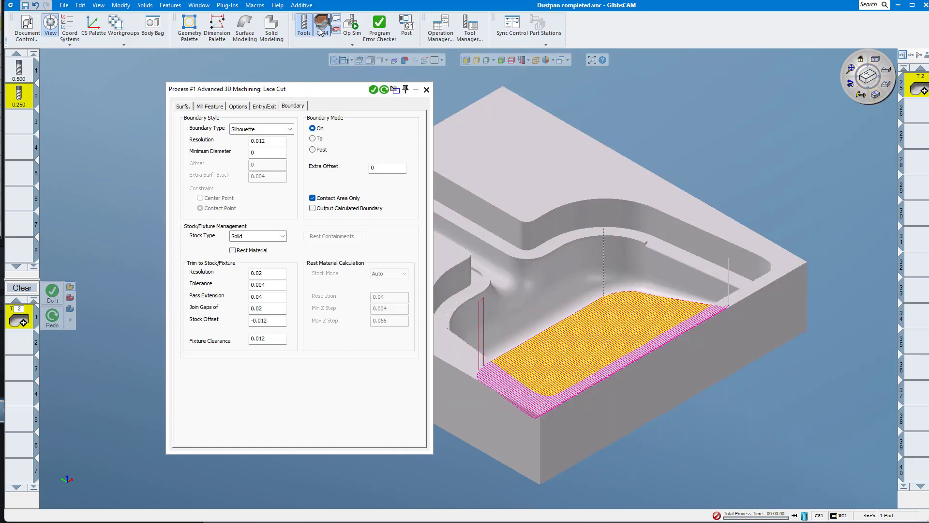
click(352, 25)
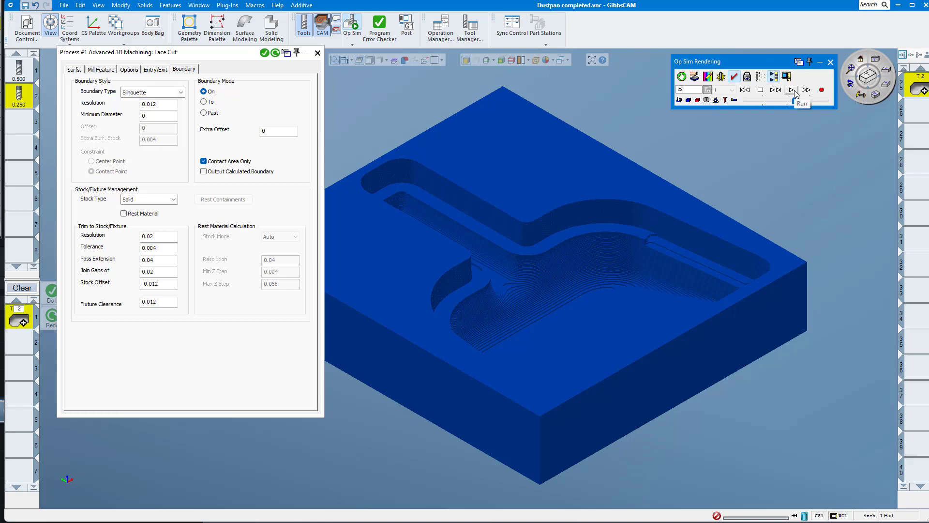
scroll(584, 284, up, 5)
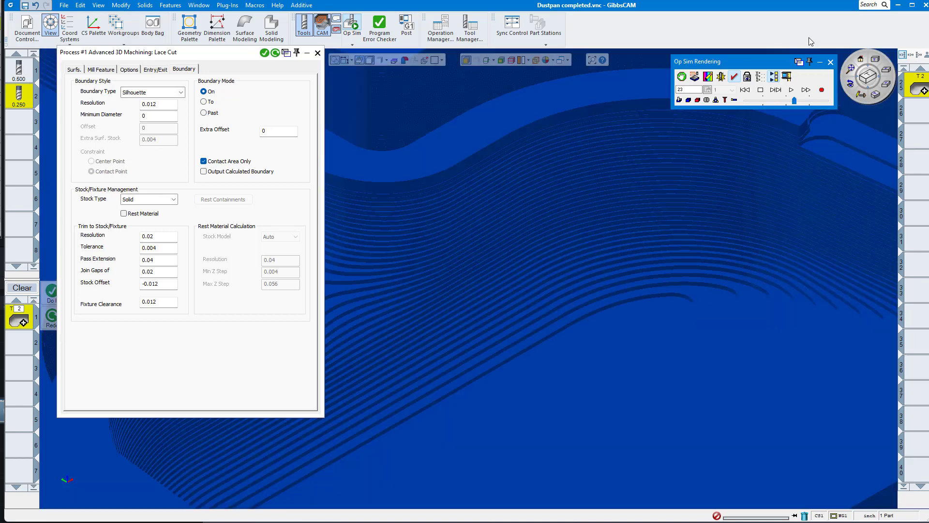
scroll(662, 316, down, 5)
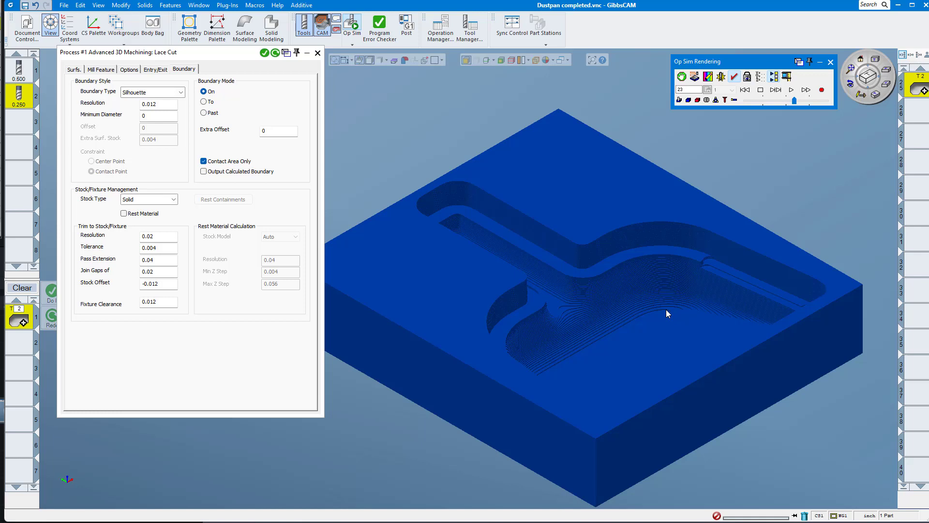
click(792, 90)
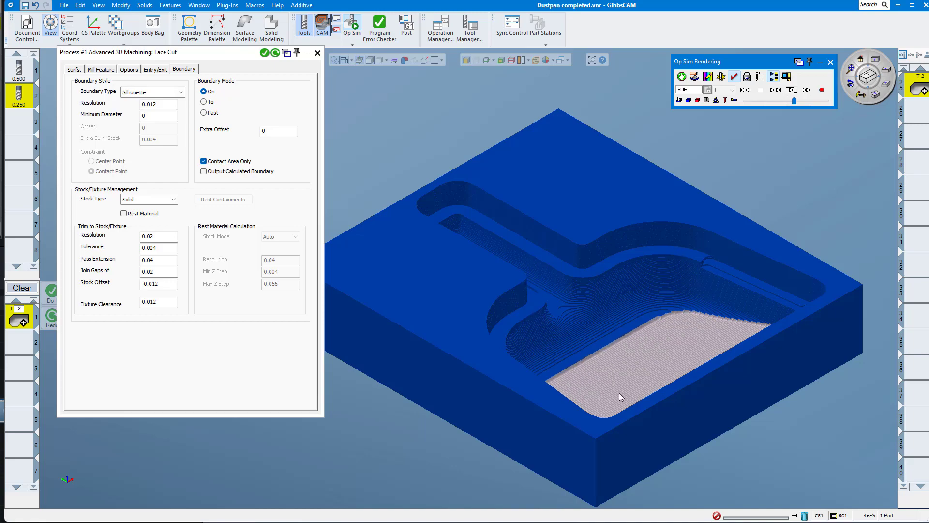
- Examine the simulated floor up close for the scallops left by the lace passes and the cut edges around the boundary
scroll(656, 376, up, 8)
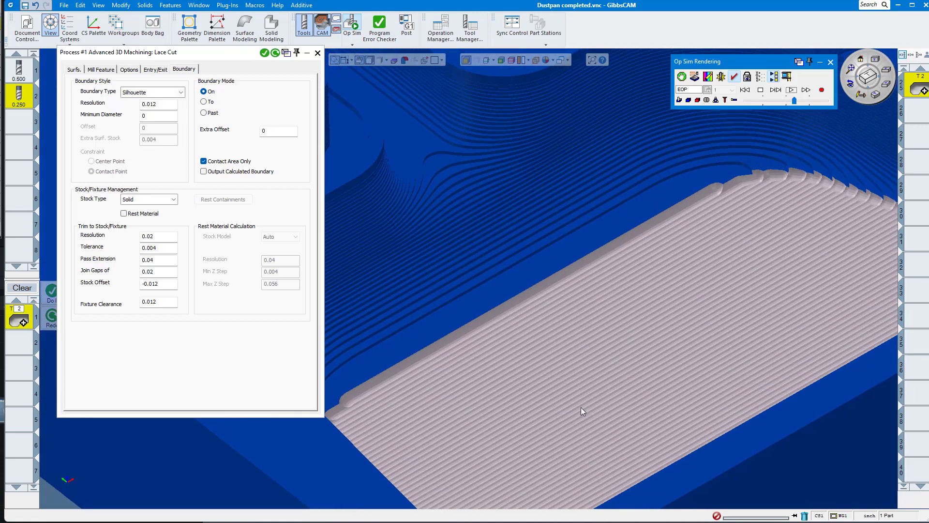
middle_drag(477, 468, 358, 429)
click(791, 90)
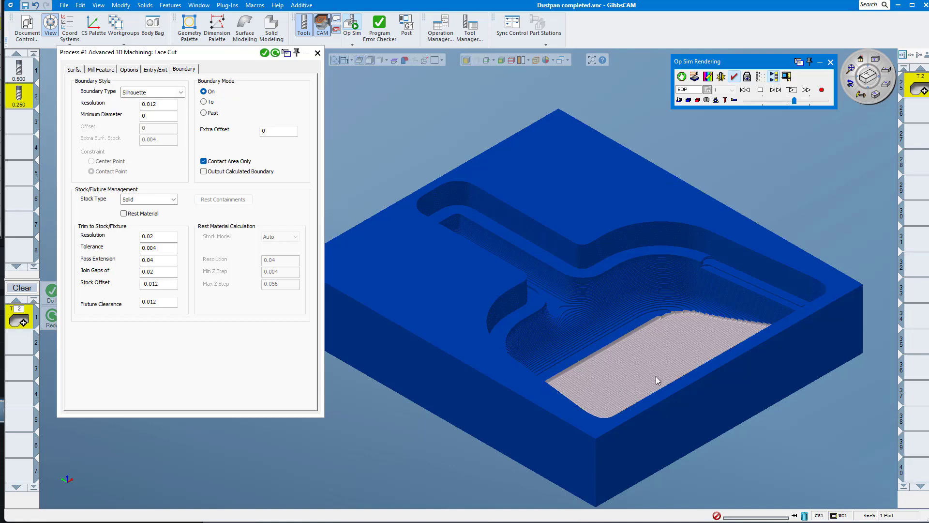
scroll(629, 354, up, 5)
middle_drag(624, 335, 521, 374)
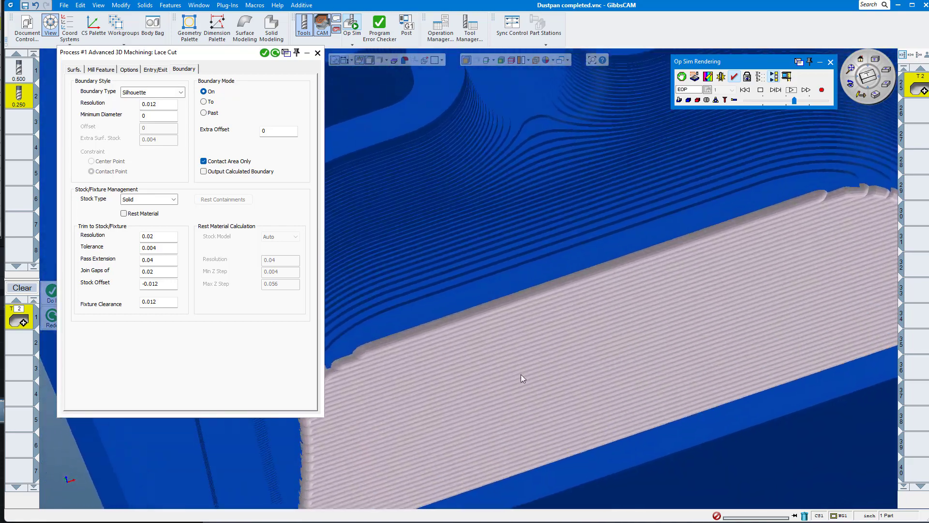
scroll(682, 371, down, 5)
middle_drag(679, 376, 742, 328)
scroll(738, 323, up, 8)
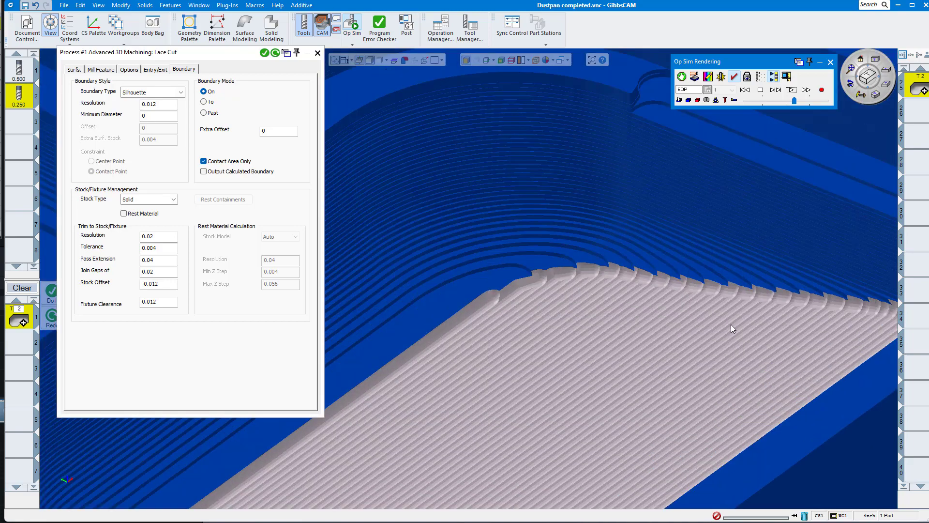
scroll(661, 271, up, 1)
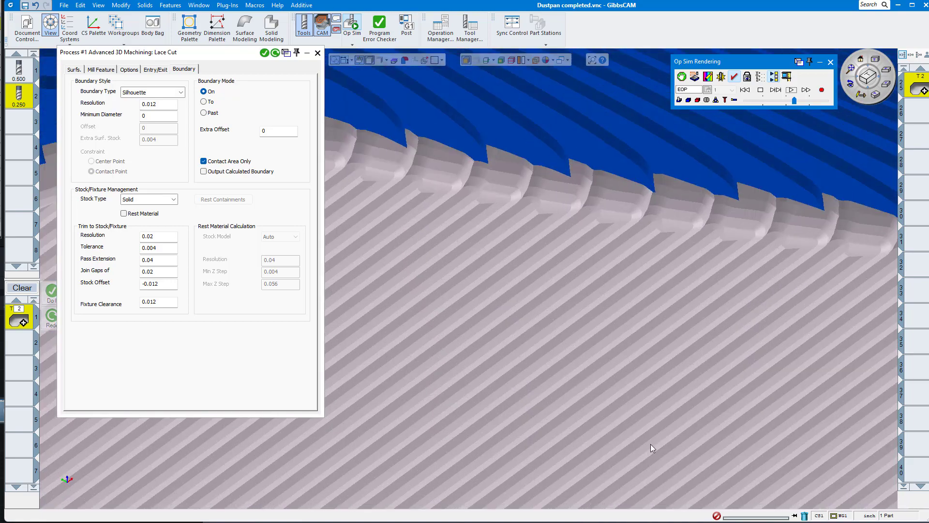
middle_drag(651, 444, 698, 414)
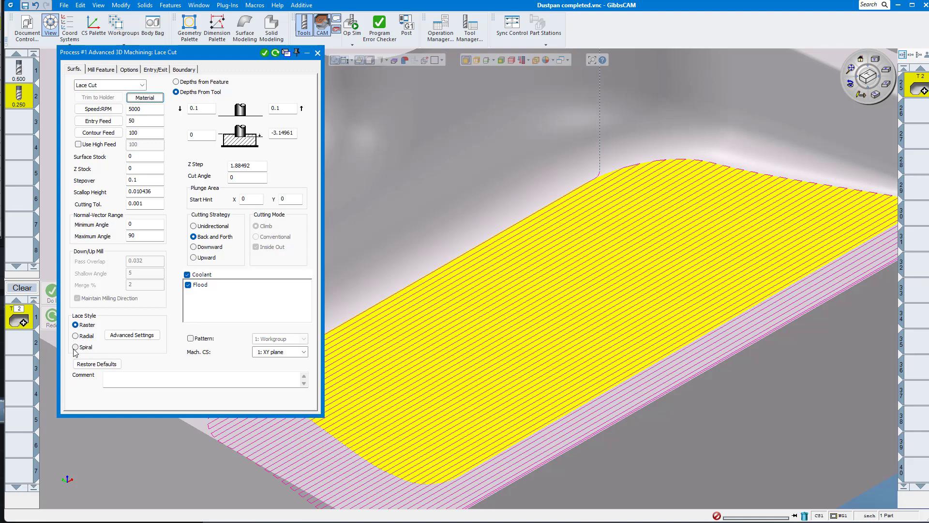
- Set the lace cross machining strategy to After and regenerate the toolpath to add crossing passes over the floor face
click(152, 338)
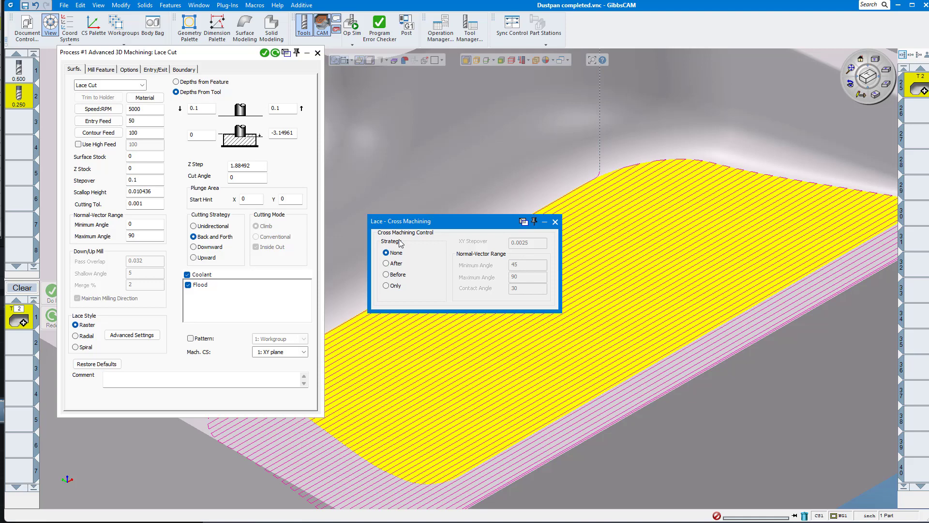
click(395, 265)
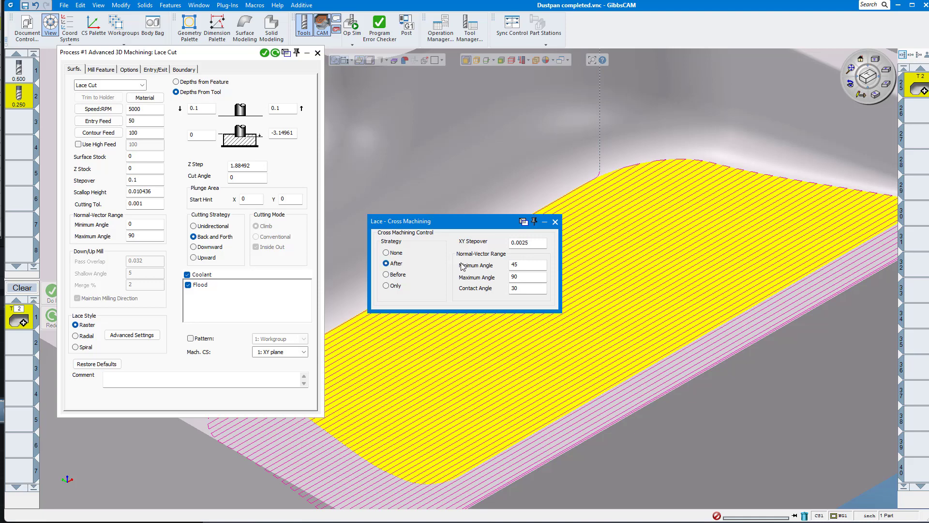
click(556, 222)
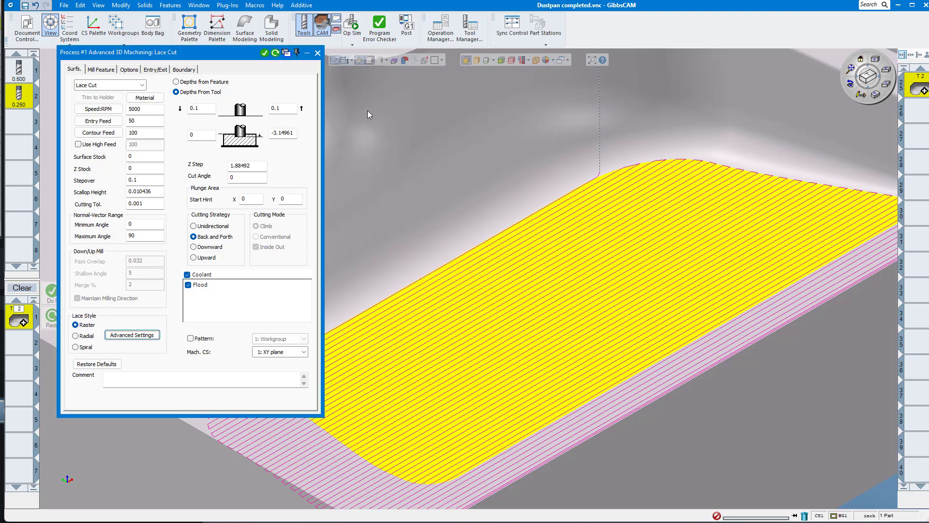
click(274, 56)
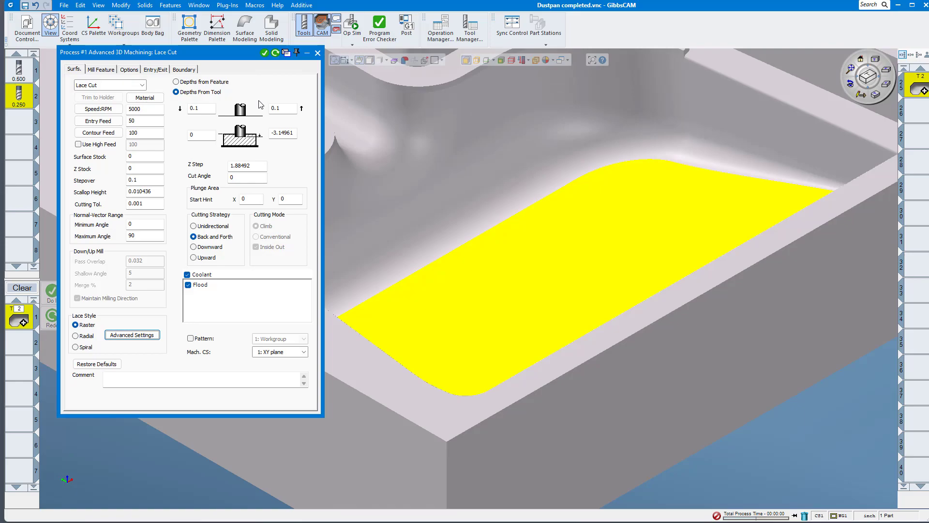
middle_drag(814, 399, 497, 475)
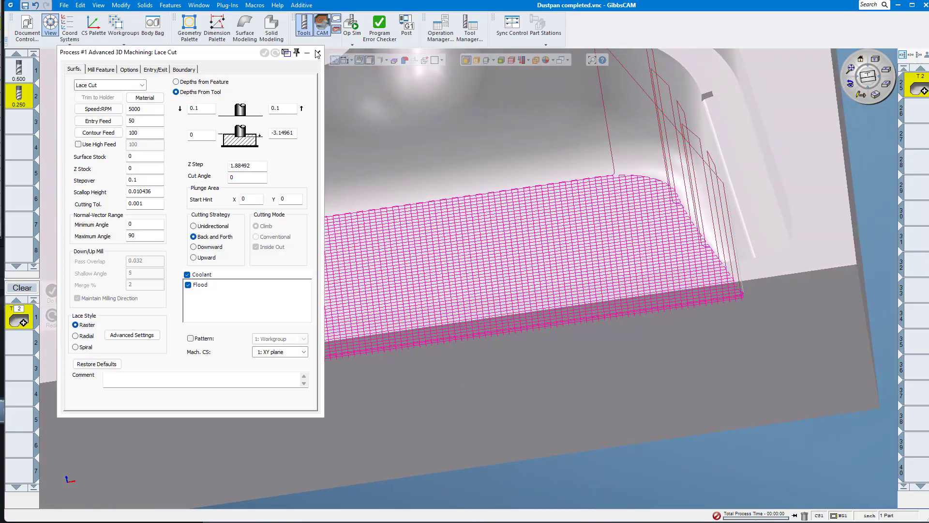
- Run the operation simulation of the cross-machined lace cut and examine the floor's surface finish up close after both pass directions
click(307, 53)
middle_drag(378, 368, 755, 264)
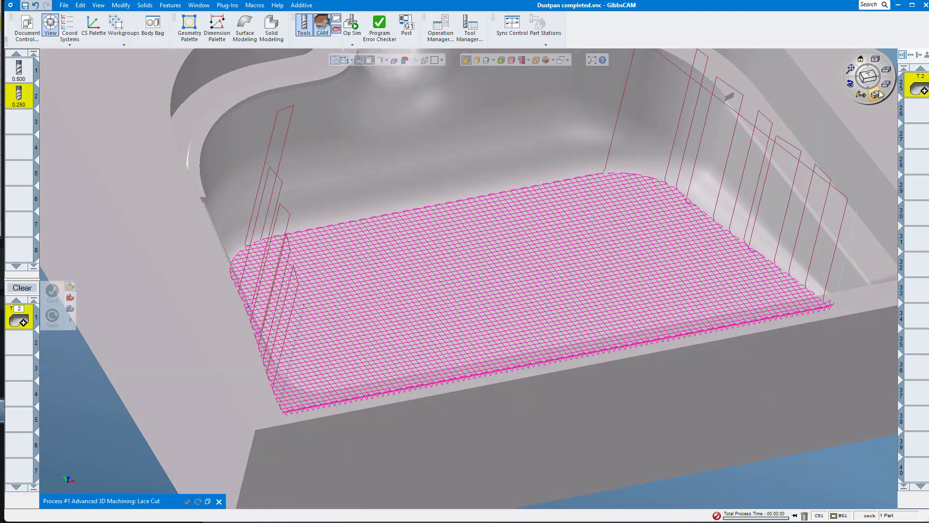
click(875, 95)
click(852, 71)
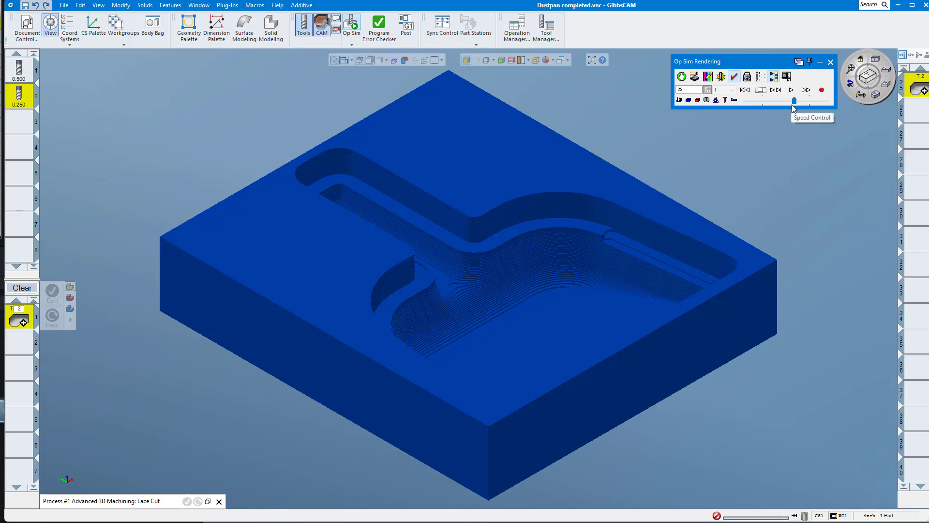
click(792, 90)
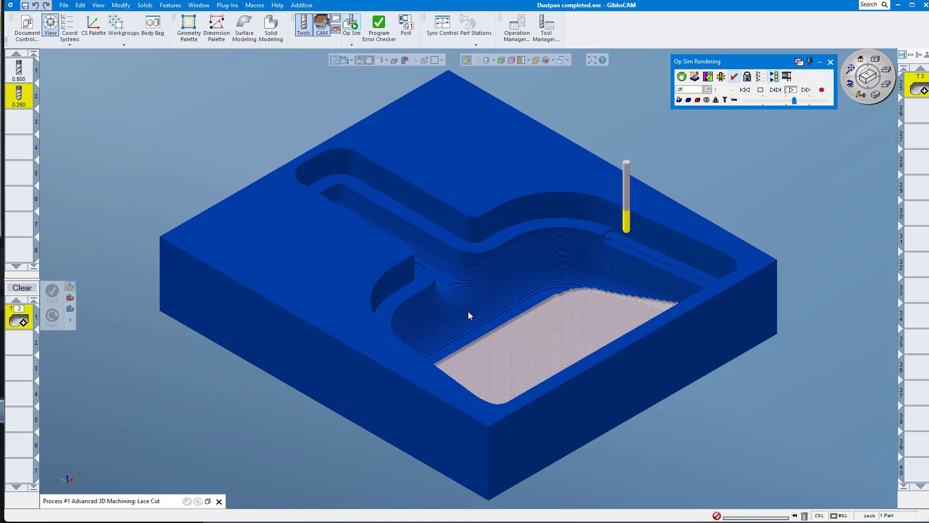
drag(468, 312, 584, 386)
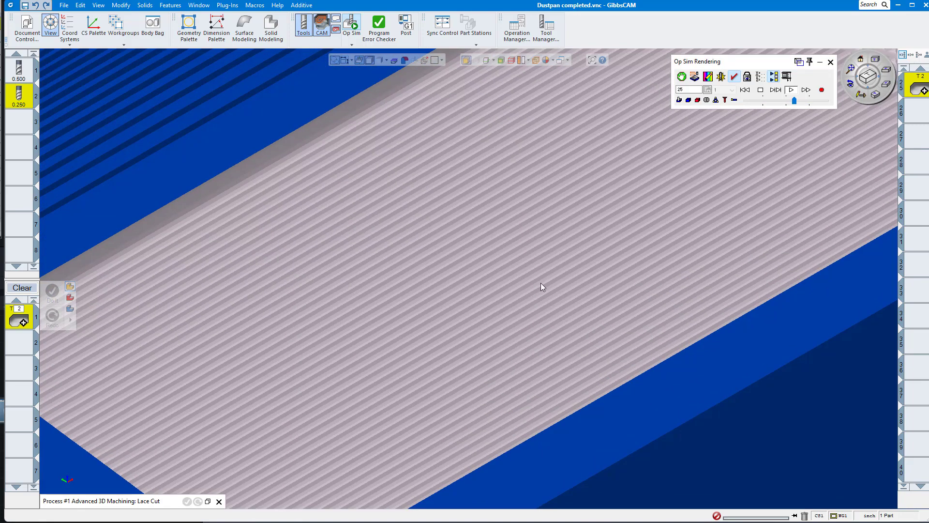
click(770, 79)
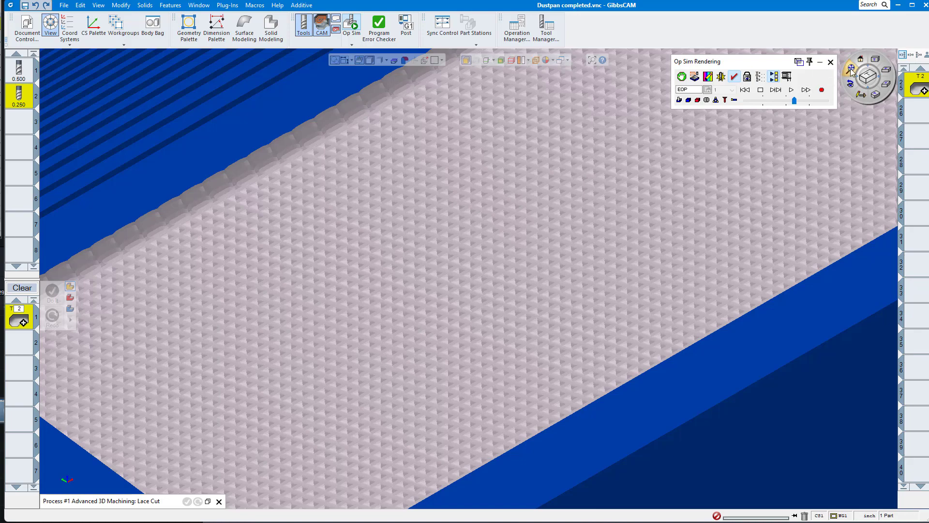
click(877, 95)
click(877, 96)
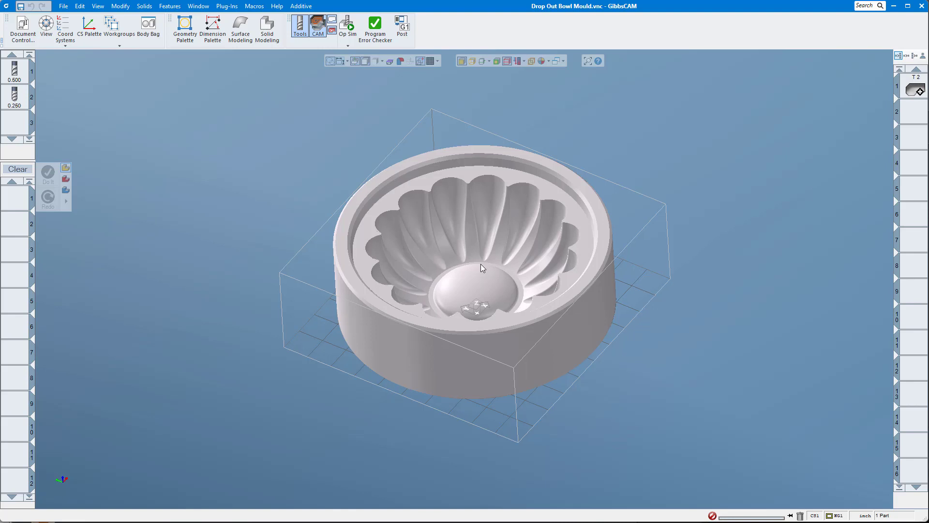
- Create an Advanced 3D Lace Cut process with the 0.250 tool for the drop-out bowl mould
middle_drag(484, 263, 482, 264)
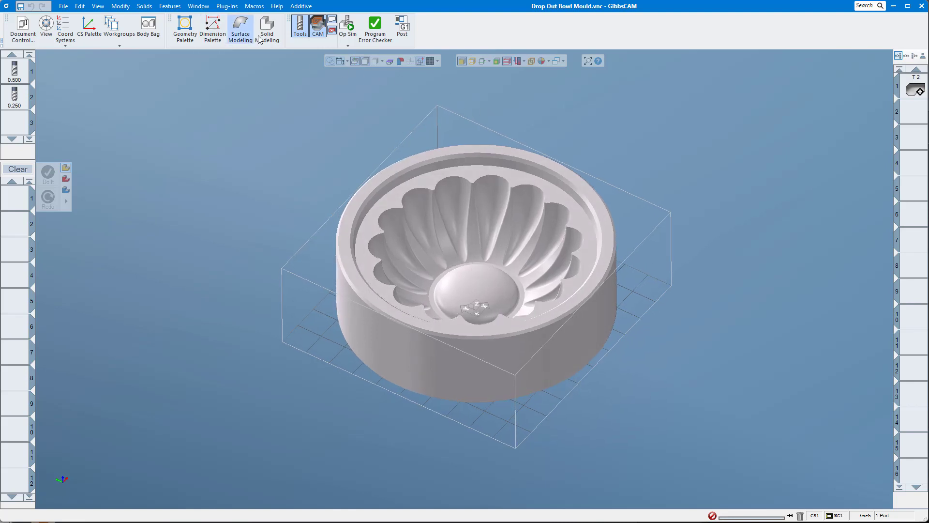
click(46, 24)
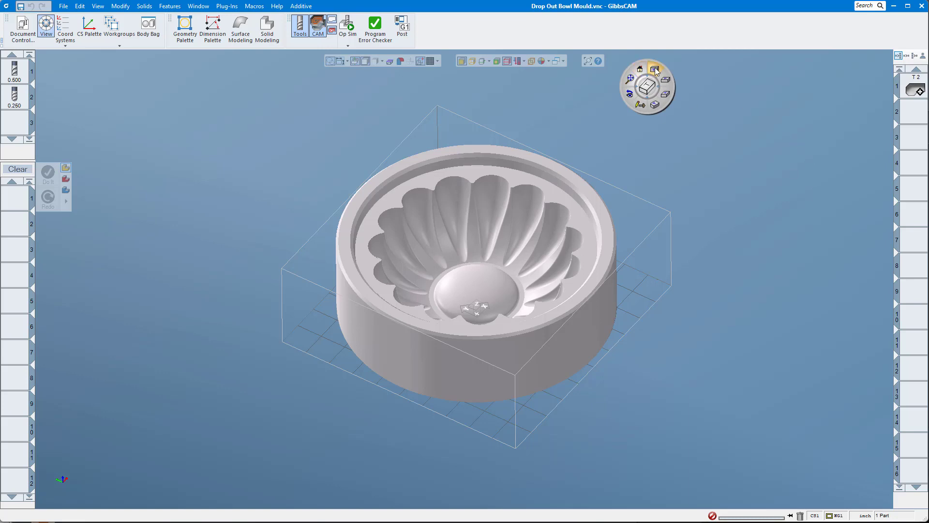
click(654, 69)
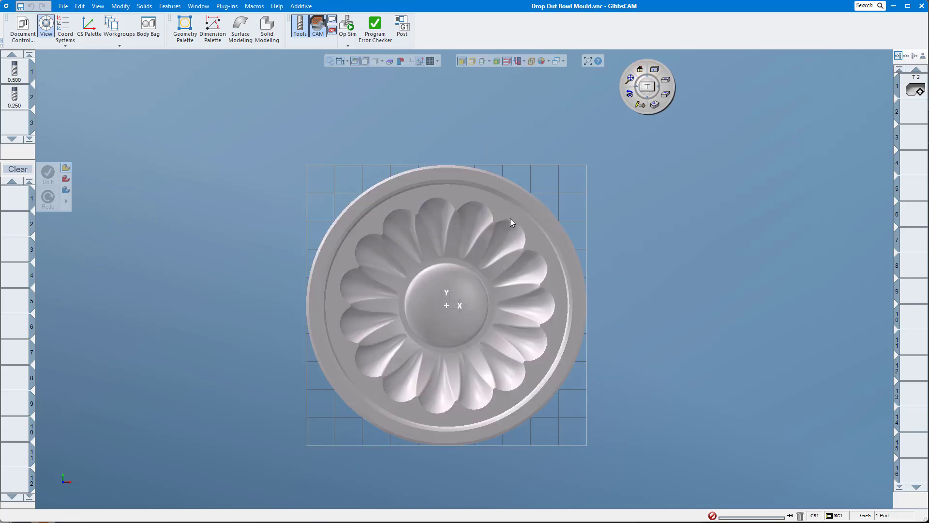
middle_drag(510, 219, 493, 311)
middle_drag(542, 331, 522, 321)
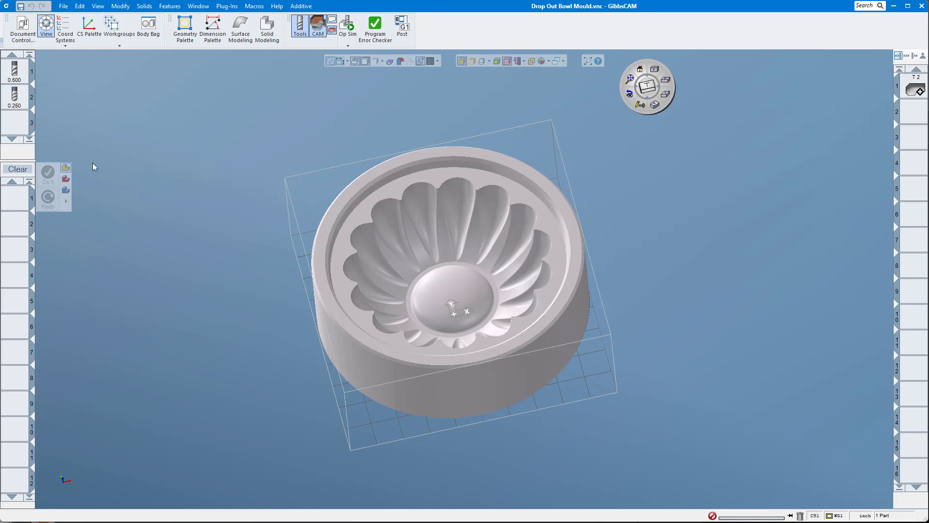
drag(18, 101, 13, 209)
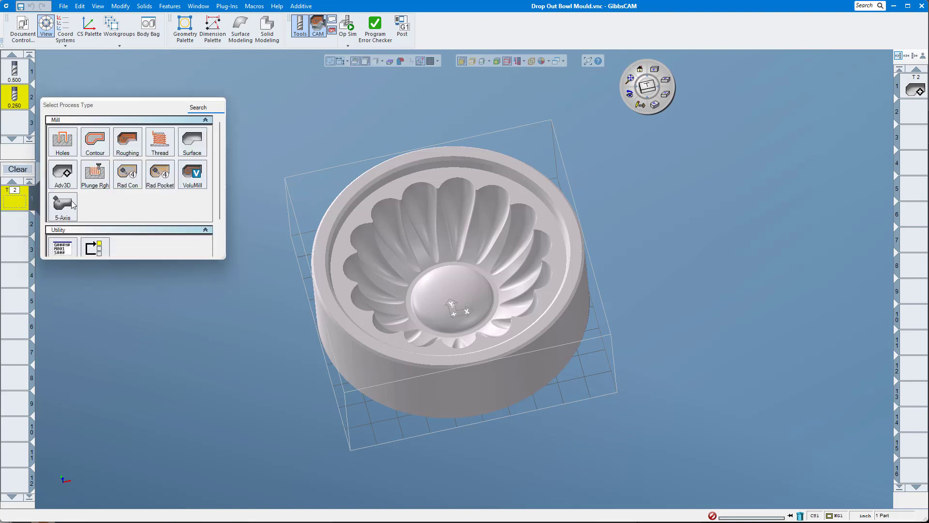
click(65, 175)
click(93, 139)
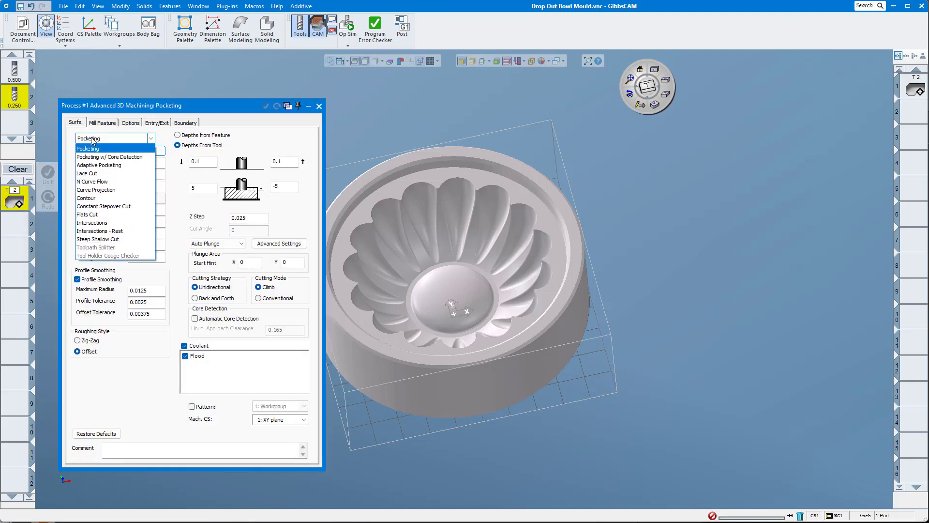
click(87, 173)
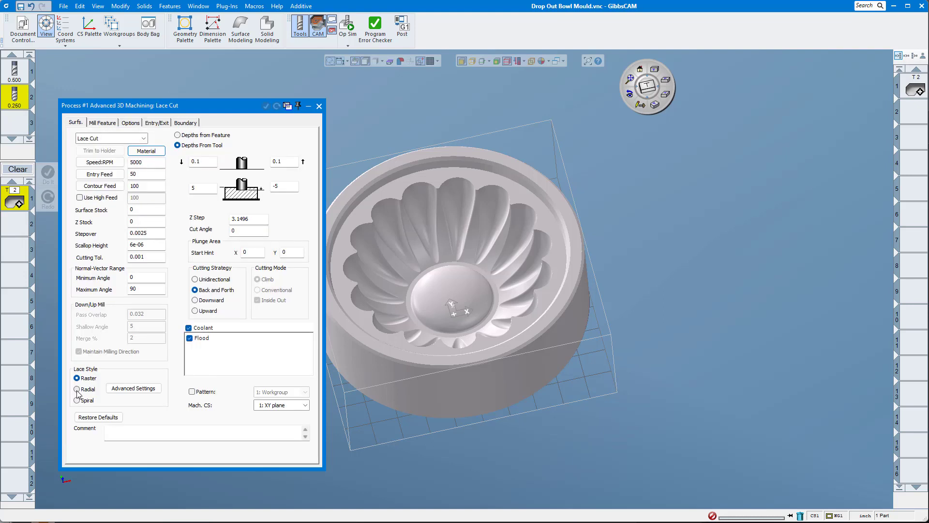
- Set the lace style to Spiral and review its advanced center and radius settings
click(78, 401)
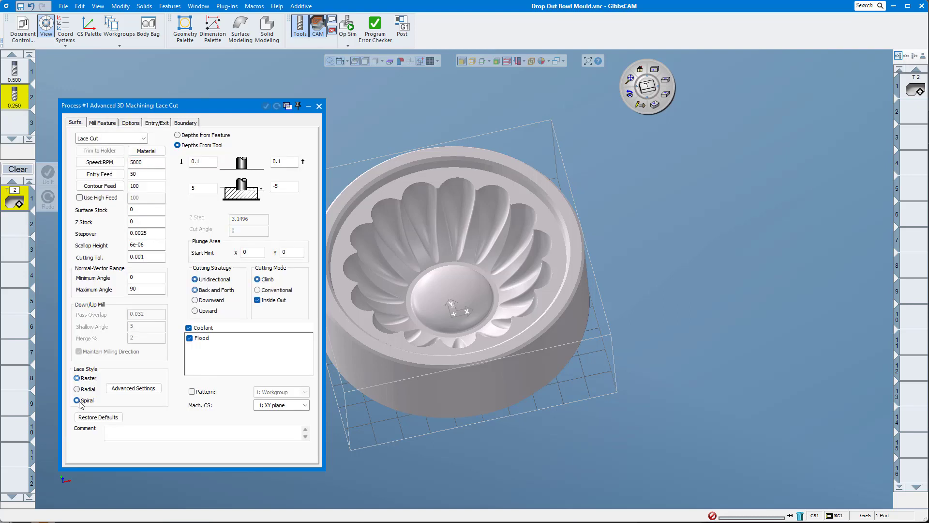
click(121, 393)
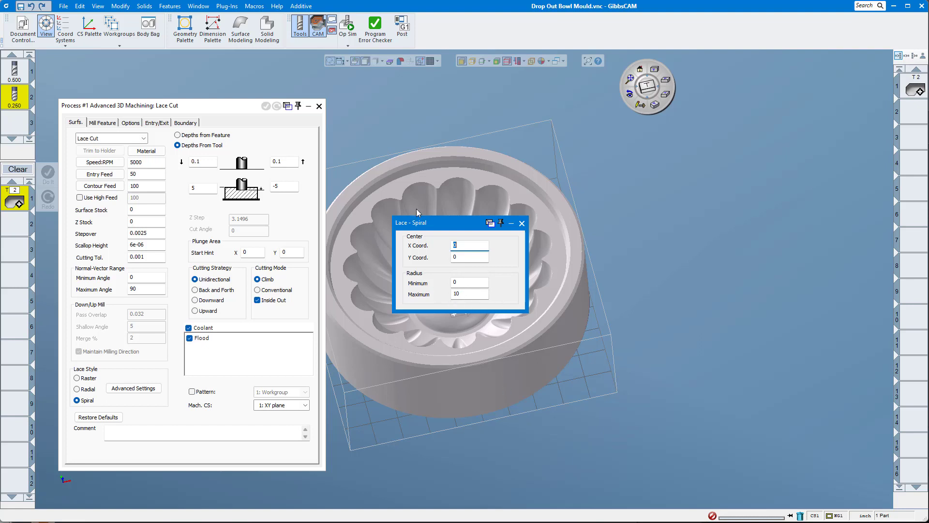
click(522, 223)
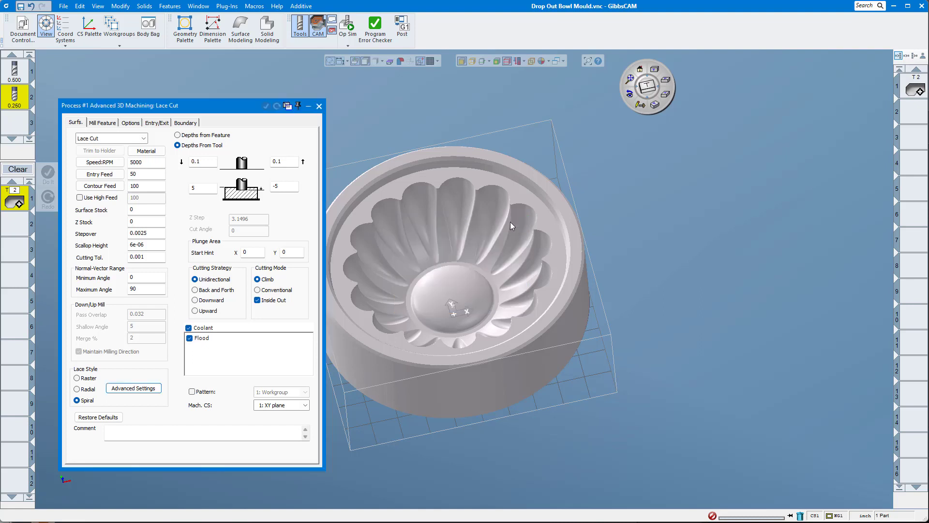
- Select the flat face around the flutes, all faces below it, and the ring and dome at the bowl's center for machining
click(441, 205)
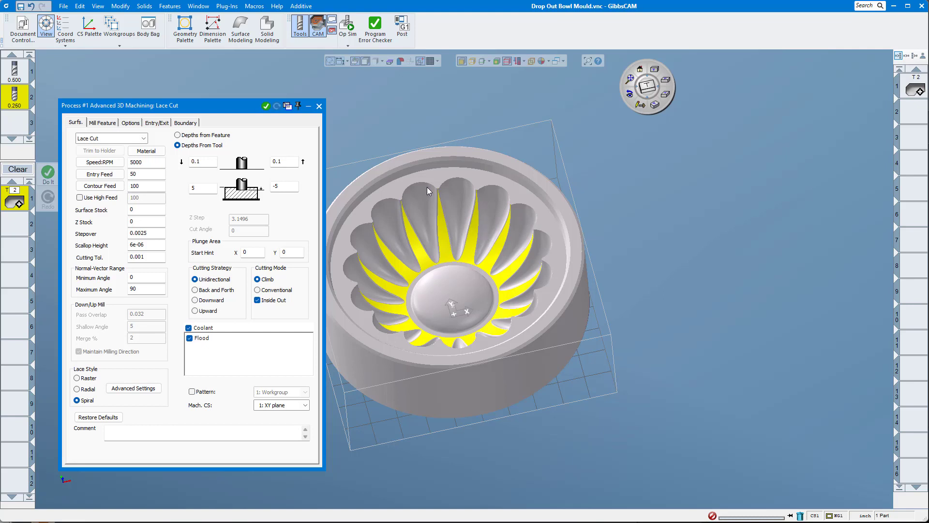
click(437, 175)
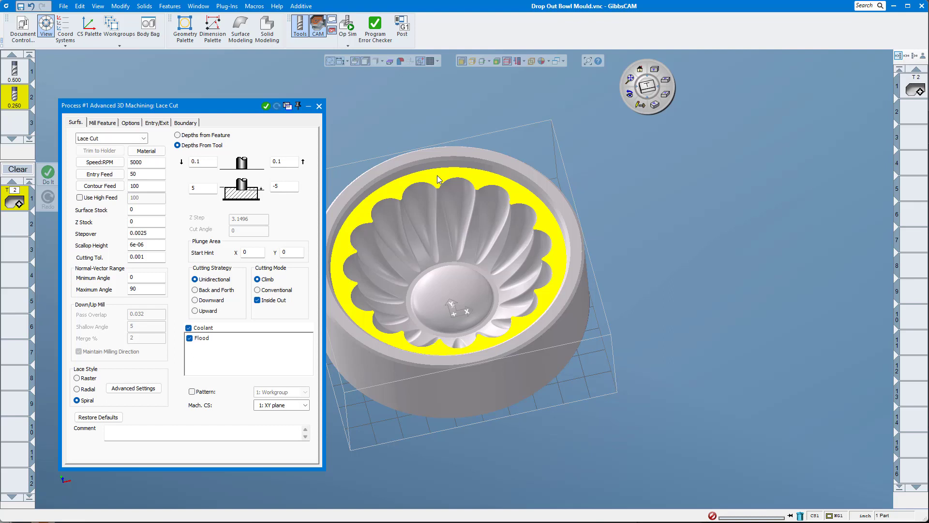
right_click(437, 176)
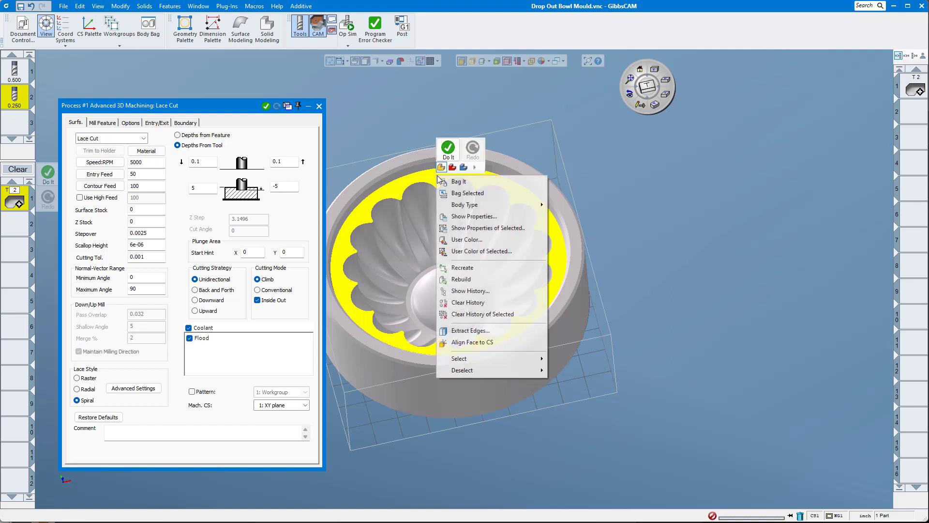
mouse_move(520, 363)
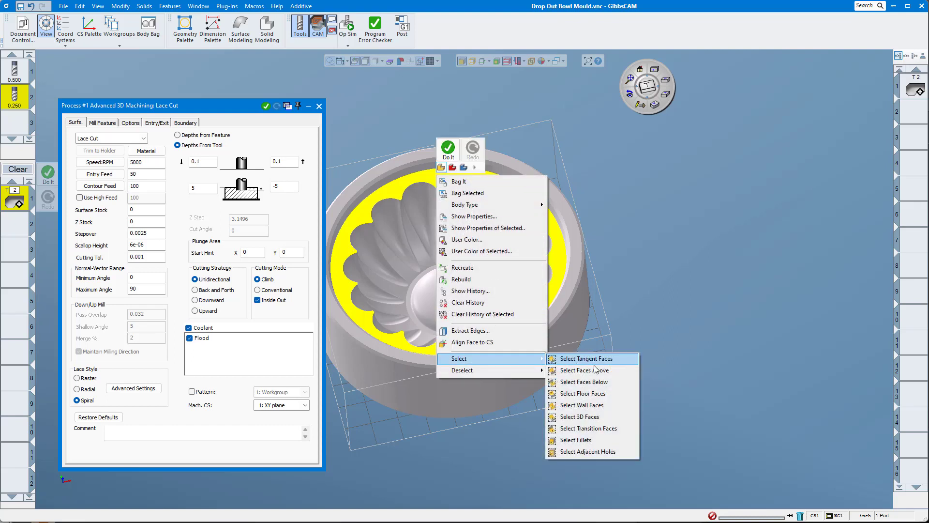
click(612, 385)
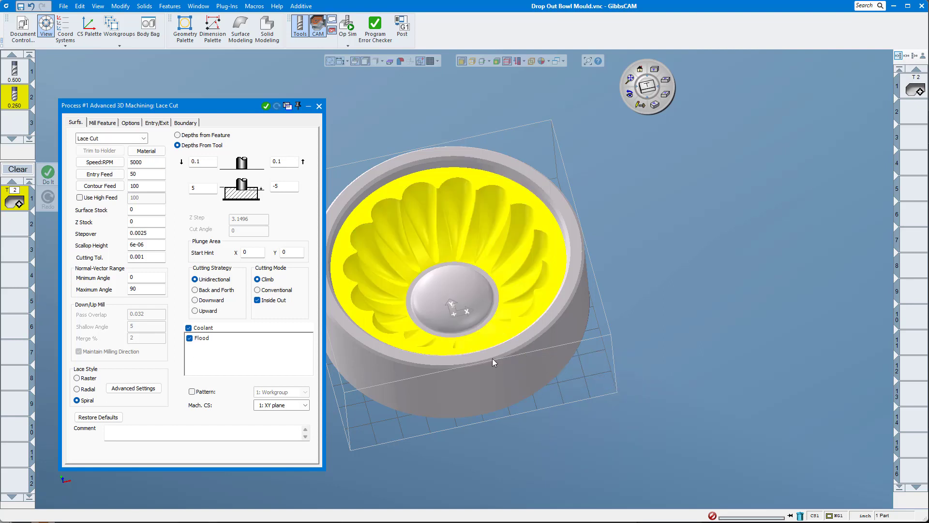
scroll(460, 329, up, 4)
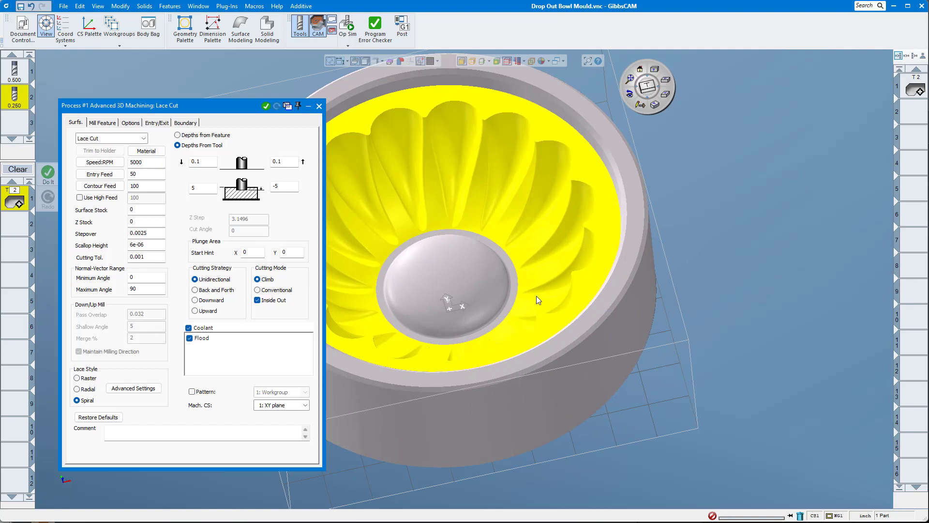
shift+click(513, 293)
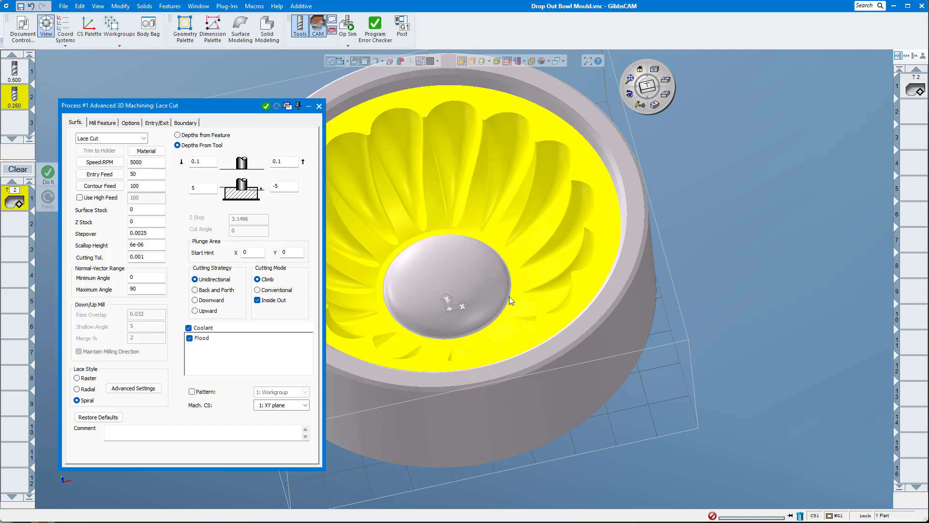
shift+click(489, 292)
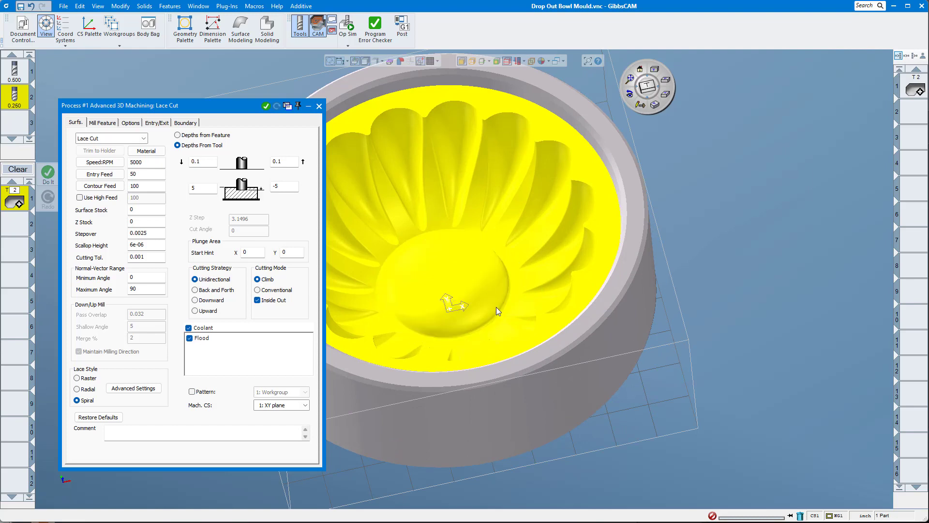
scroll(496, 305, down, 5)
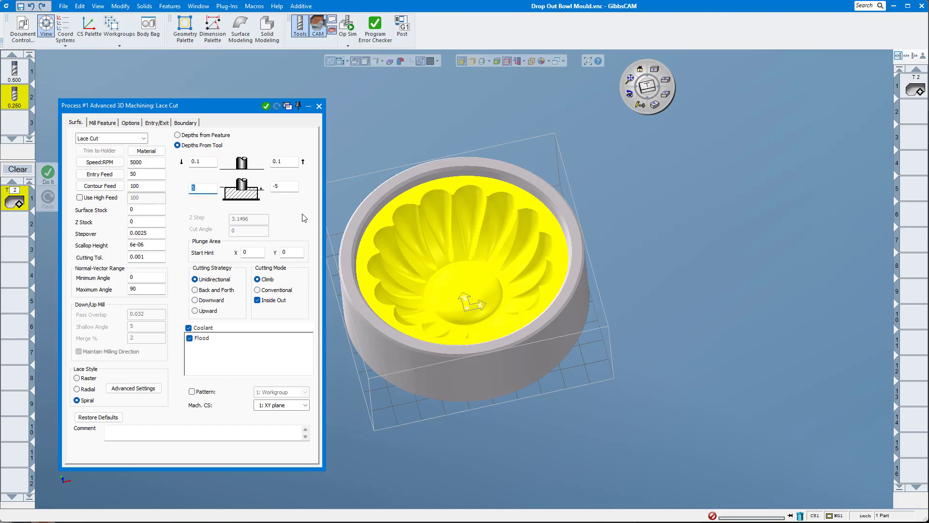
- Set the cut depths to 3.14961 and 0, stepover to 0.3 and boundary to Silhouette, then generate and inspect the spiral toolpath
alt+click(348, 247)
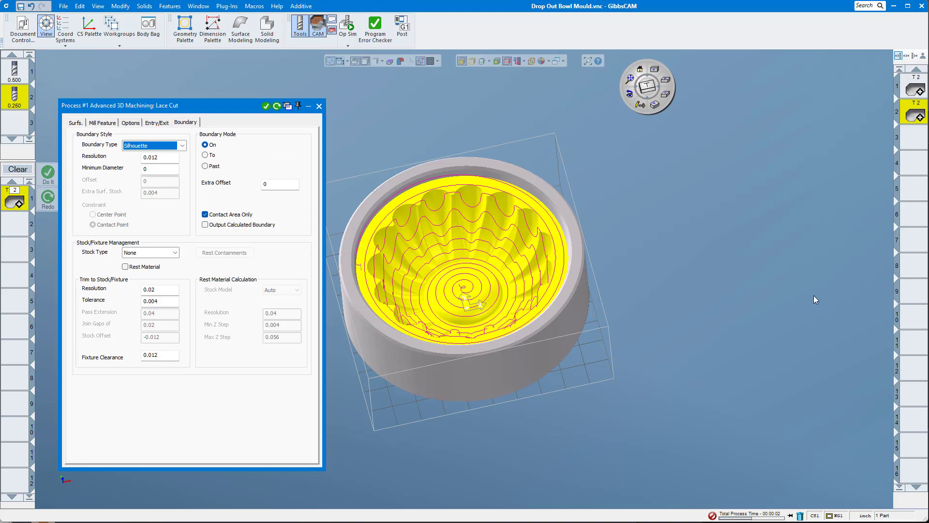
click(656, 69)
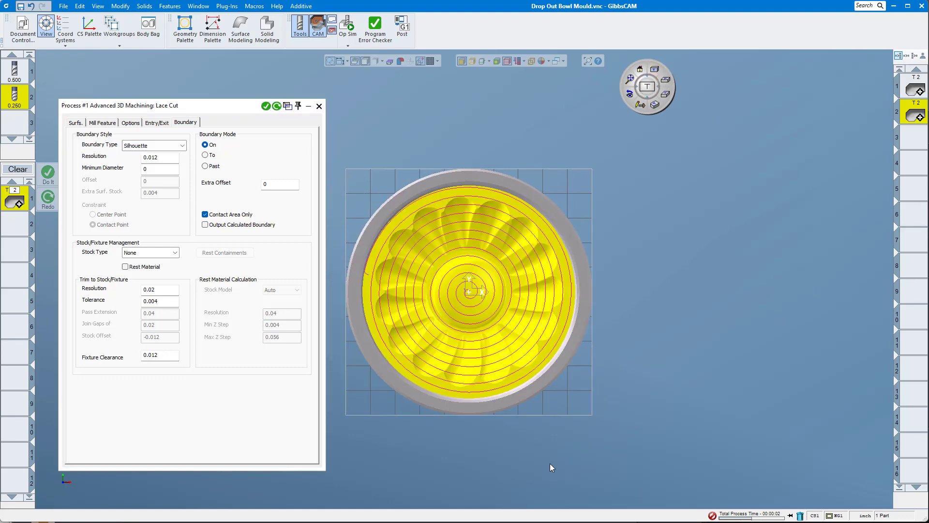
middle_drag(552, 405, 551, 282)
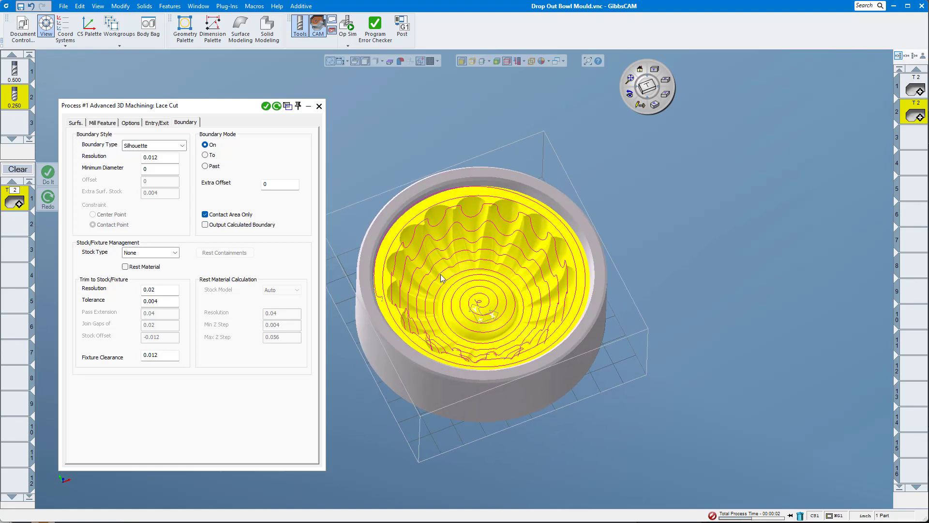
middle_drag(437, 282, 488, 246)
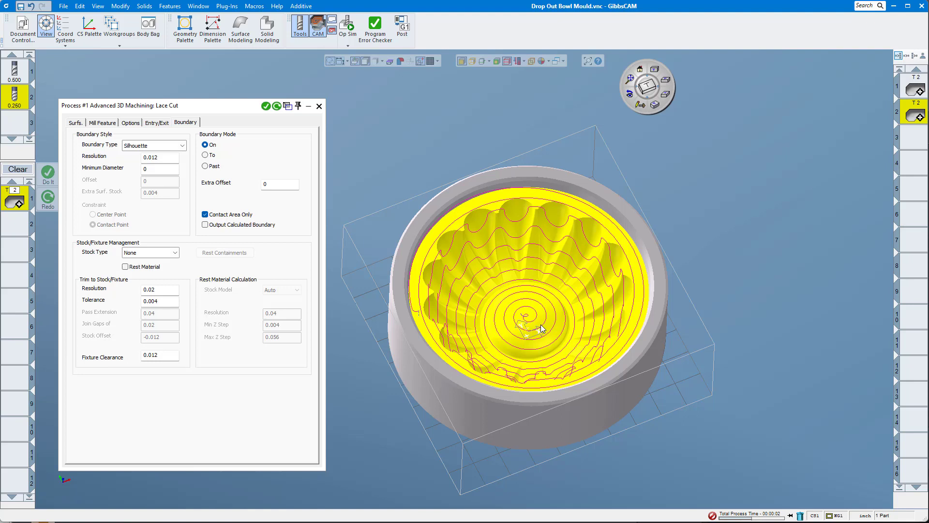
- Change the lace style to Radial, review its center, angle and radius settings, and regenerate the toolpath
click(74, 123)
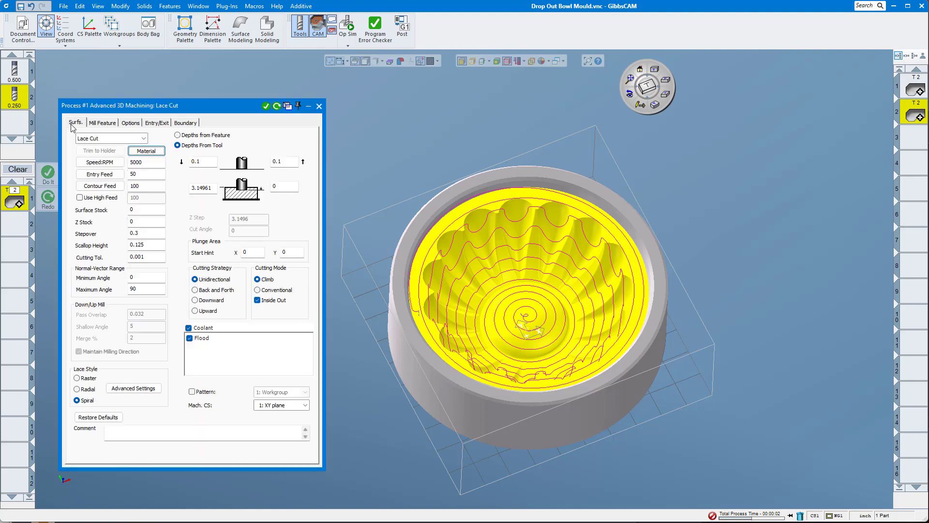
click(88, 390)
click(132, 390)
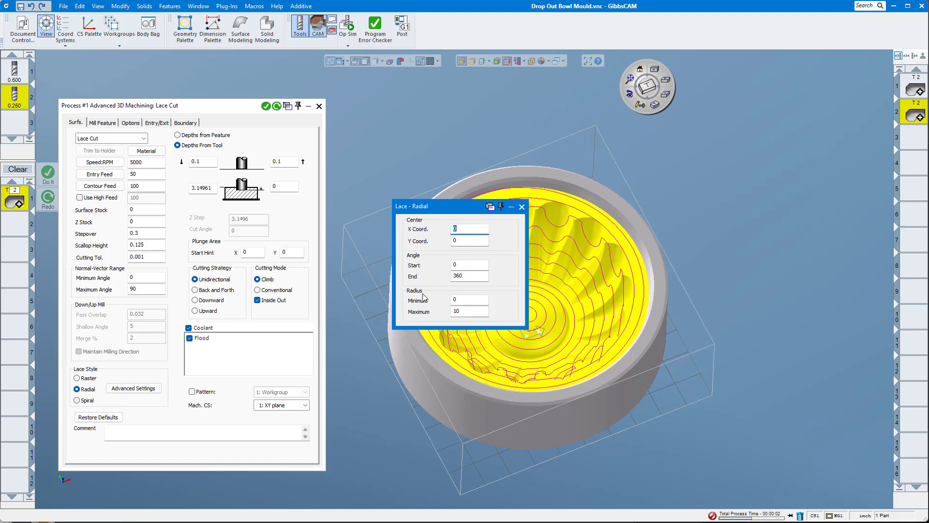
click(522, 207)
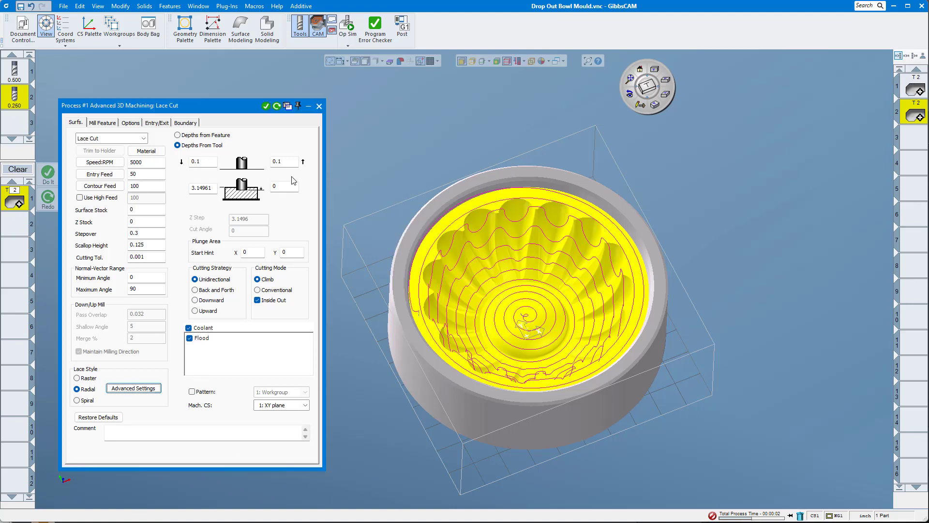
click(274, 106)
- Review the entry and exit settings and examine the radial passes from above, close to the bowl's center
click(157, 123)
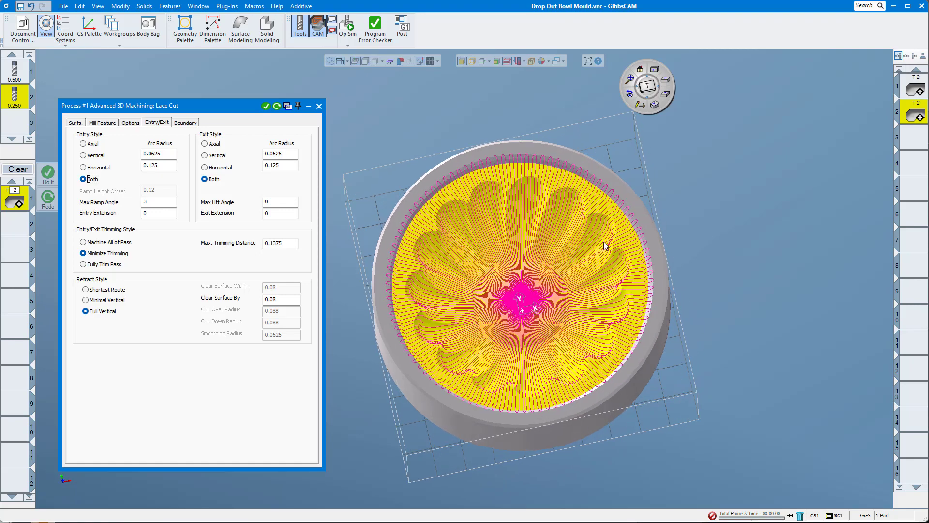
click(654, 69)
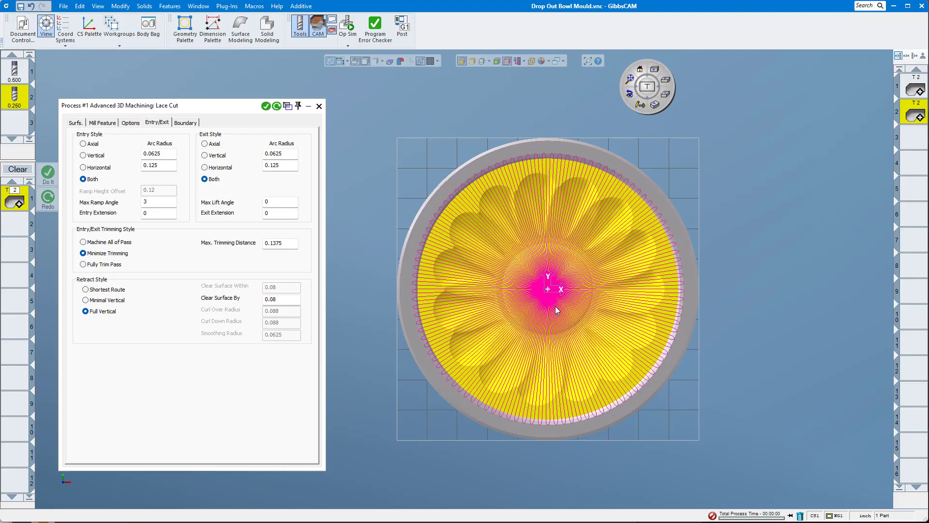
scroll(557, 310, up, 4)
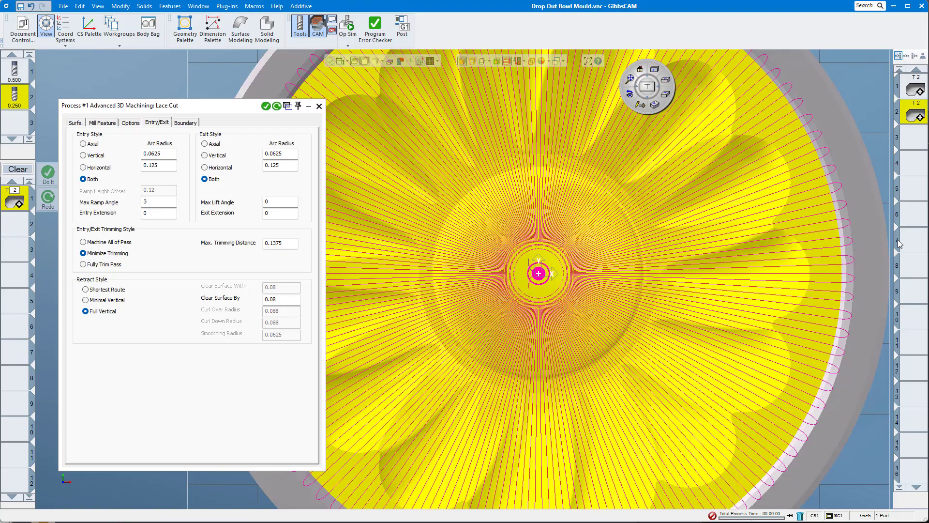
- Examine the Part90 shoe-sole mould from above and at an angle, including its recesses and curved walls
middle_drag(557, 307, 554, 310)
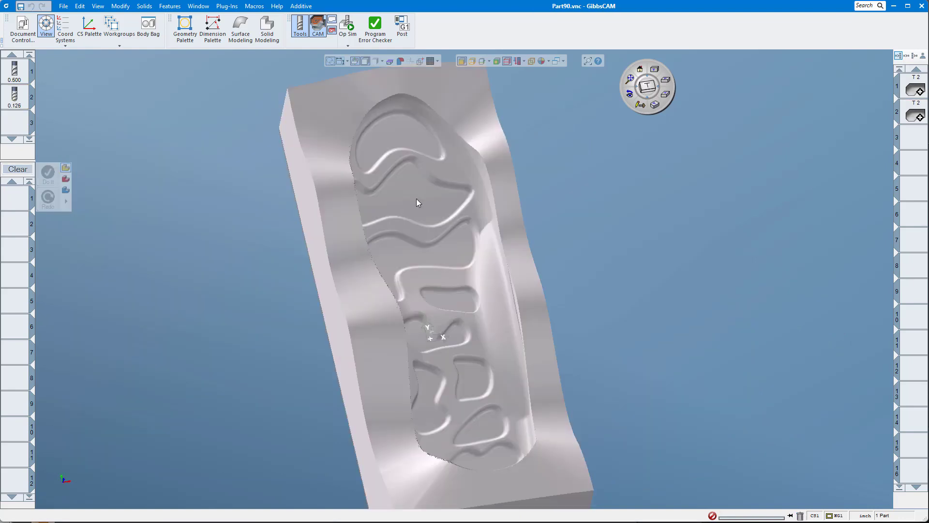
middle_drag(601, 311, 431, 151)
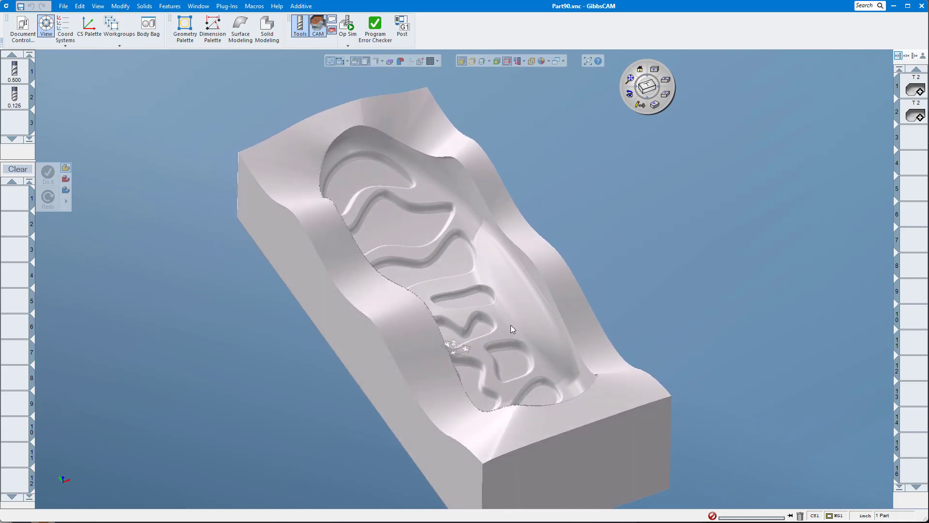
scroll(446, 262, up, 2)
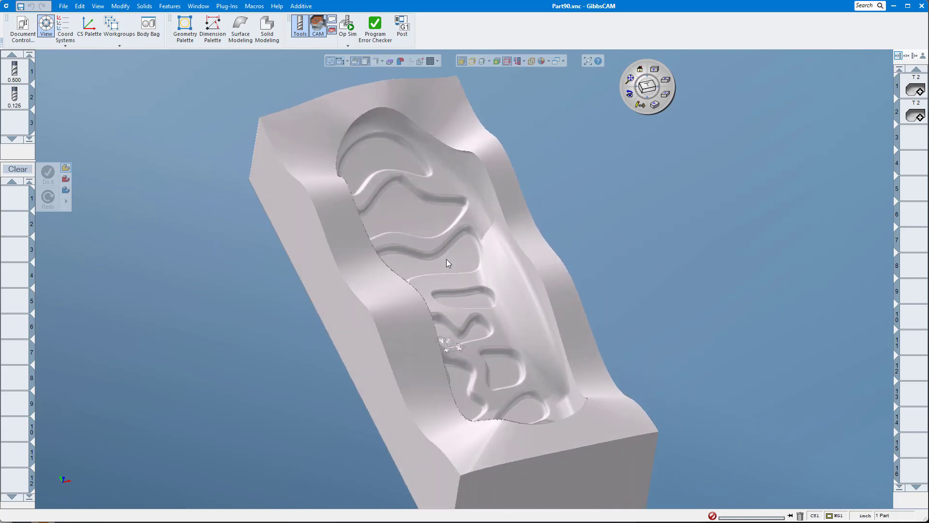
scroll(449, 276, up, 3)
scroll(465, 277, up, 4)
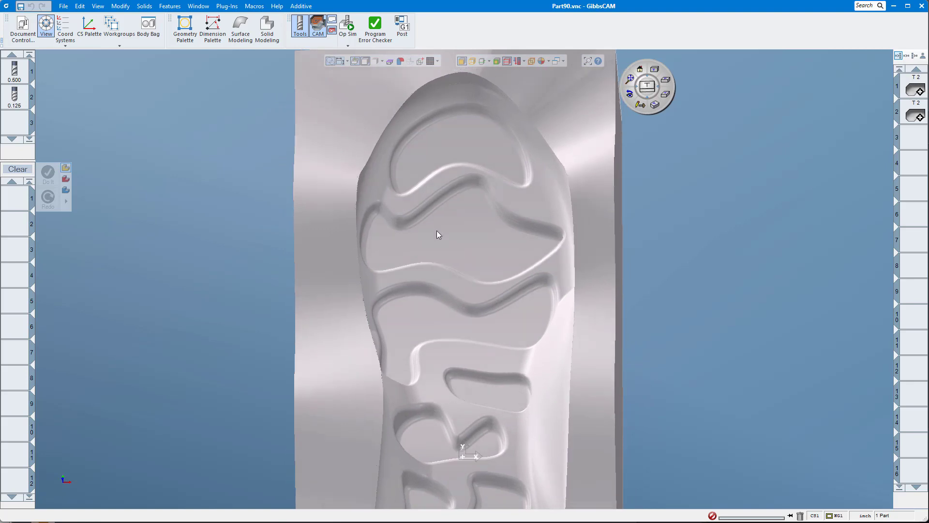
middle_drag(437, 232, 399, 268)
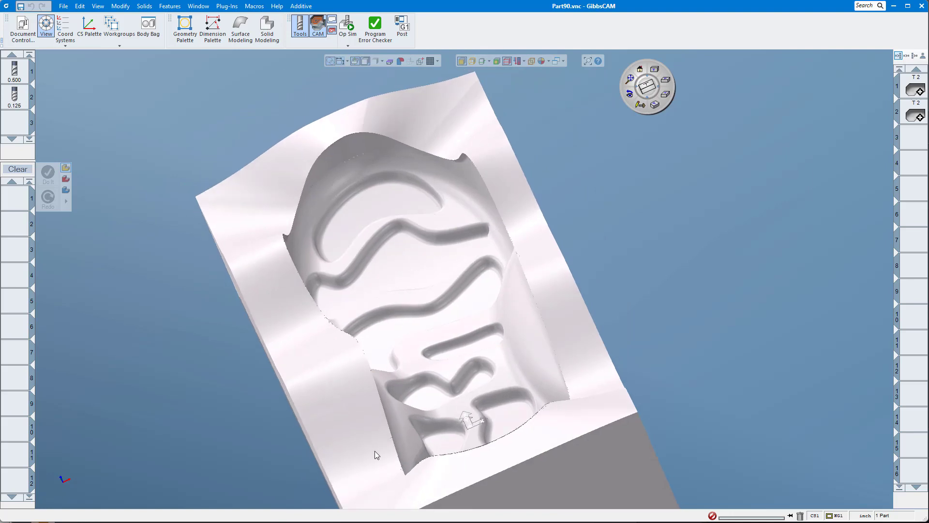
middle_drag(331, 377, 0, 145)
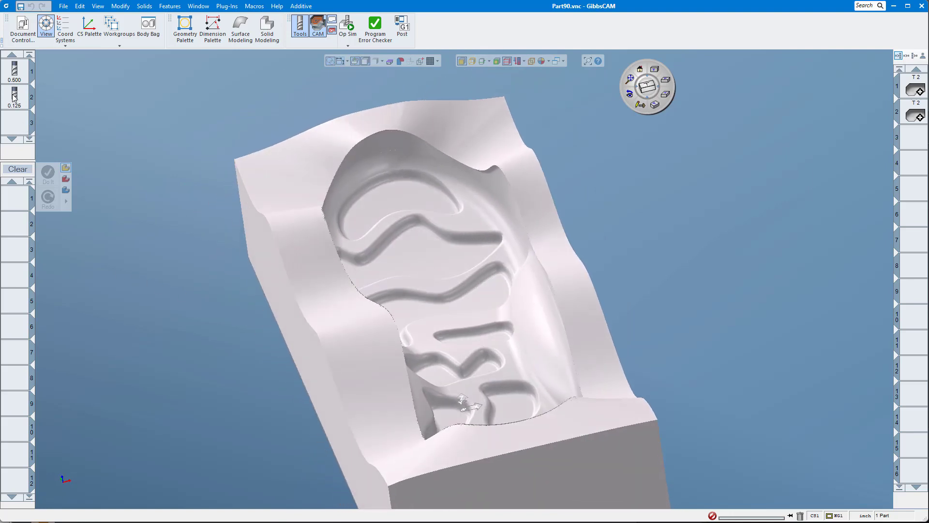
- Create an Advanced 3D Constant Stepover Cut process with the 0.125 tool and cut depths of 2.63736 and 0
double_click(10, 206)
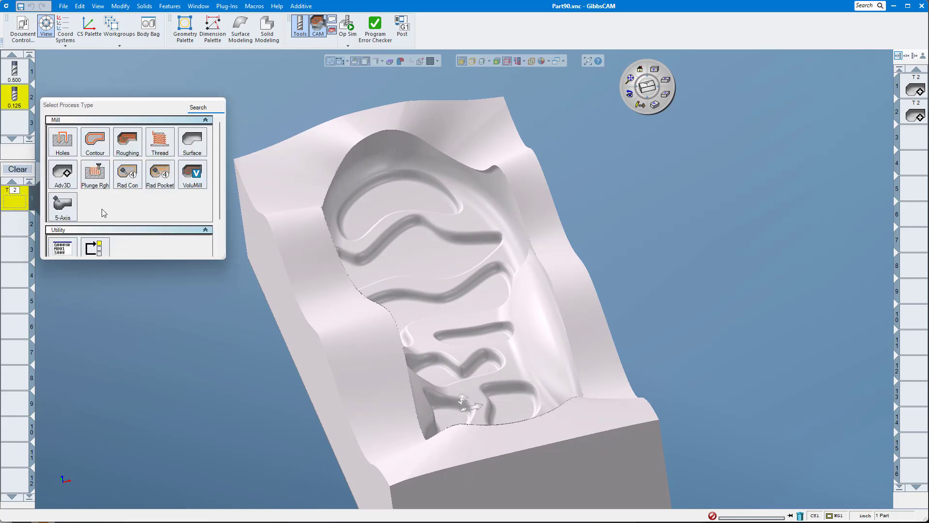
click(64, 182)
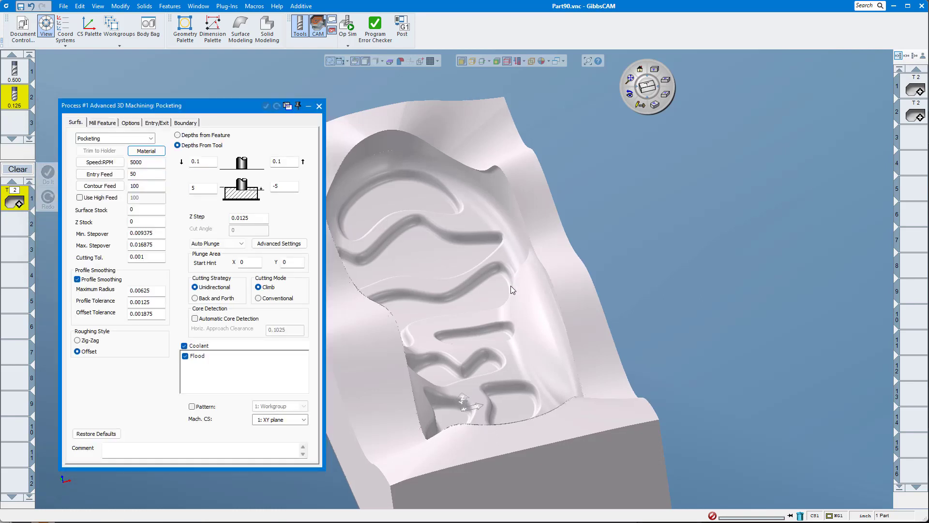
middle_drag(510, 285, 453, 295)
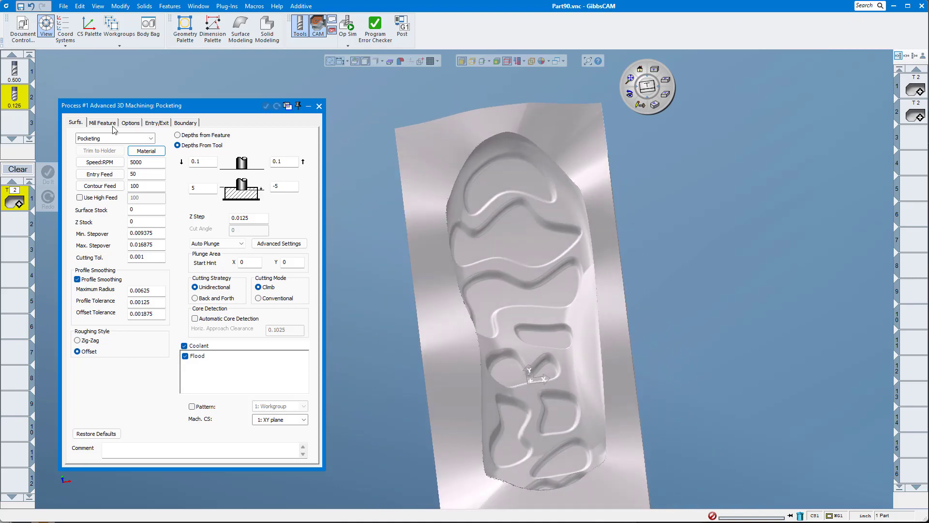
click(109, 140)
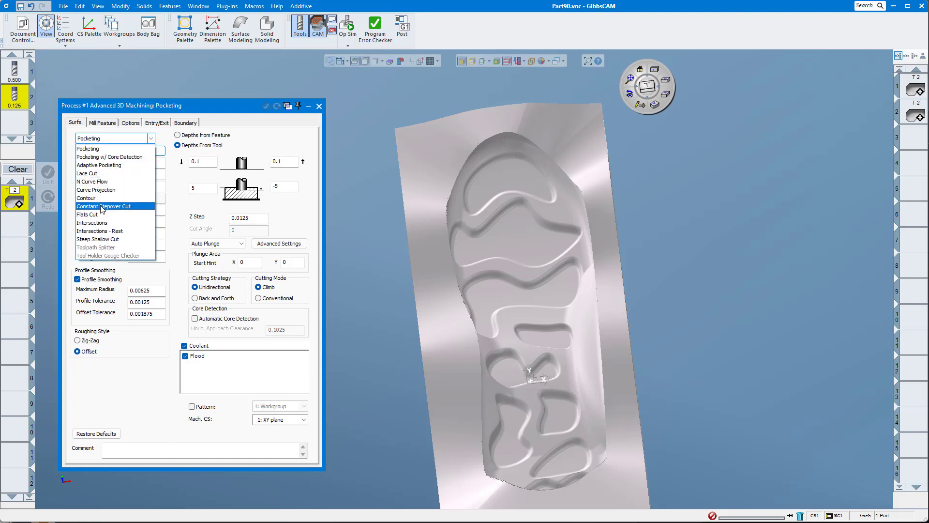
click(129, 209)
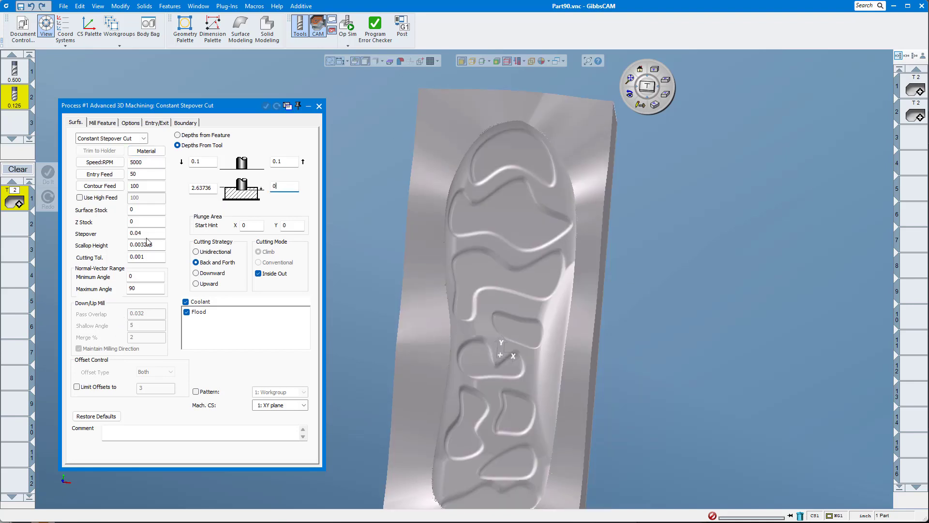
- Select the floor face of the large wavy recess near the toe and generate its constant stepover toolpath
middle_drag(595, 224, 584, 221)
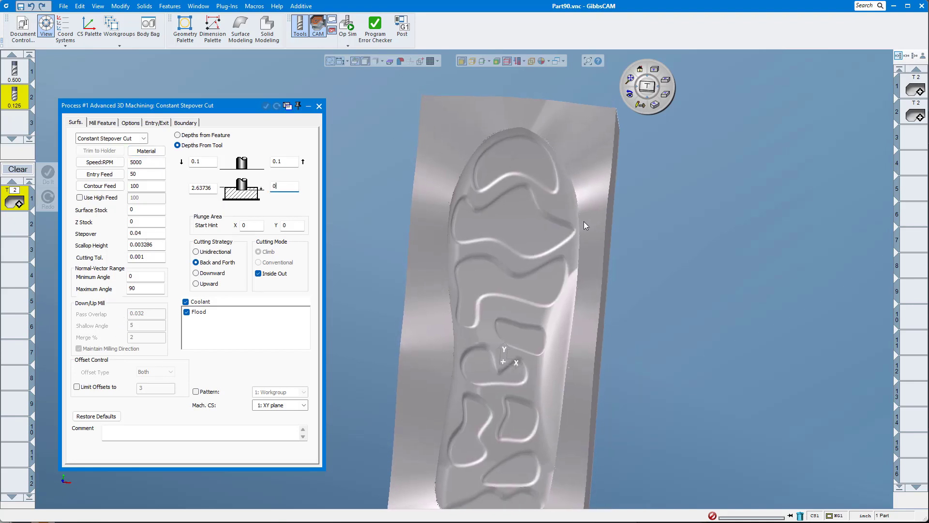
click(522, 223)
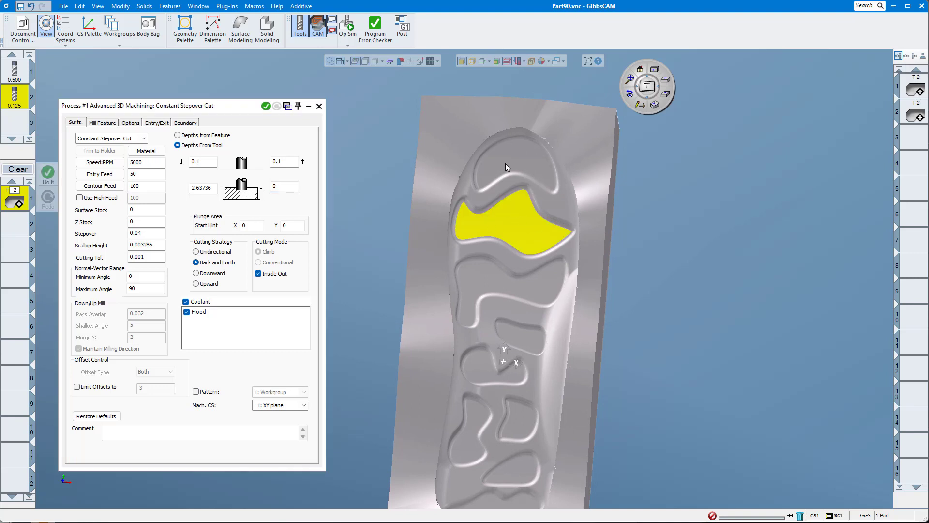
click(265, 107)
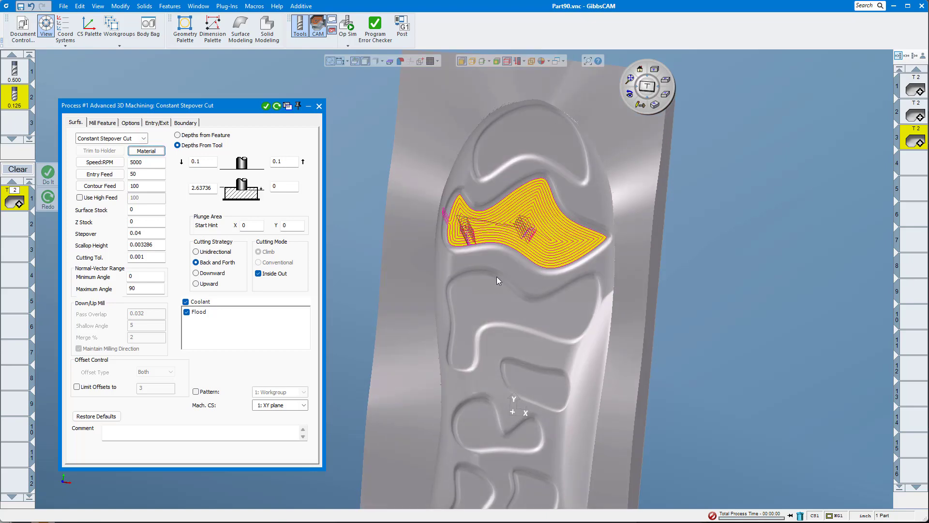
middle_drag(496, 276, 560, 255)
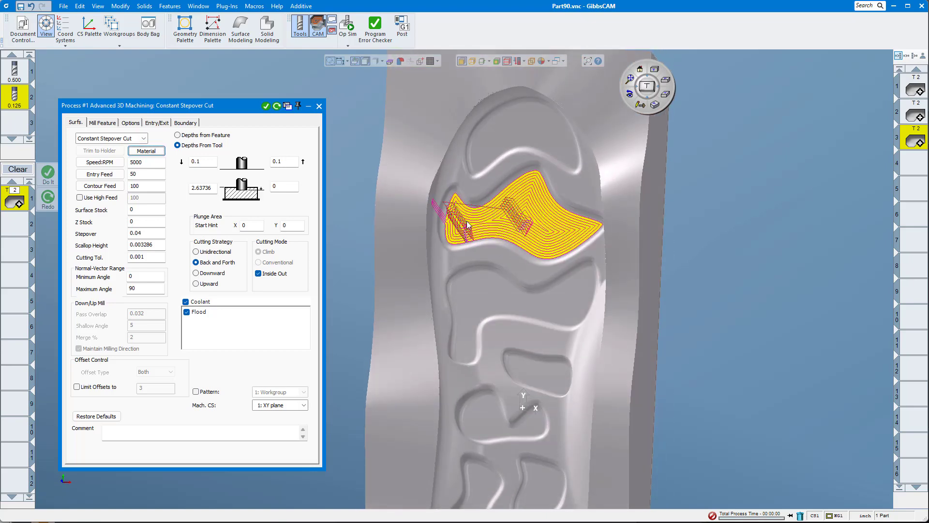
- Turn on Remove Spikes, set the connect moves to Shortest, regenerate the toolpath and close the process settings
click(153, 124)
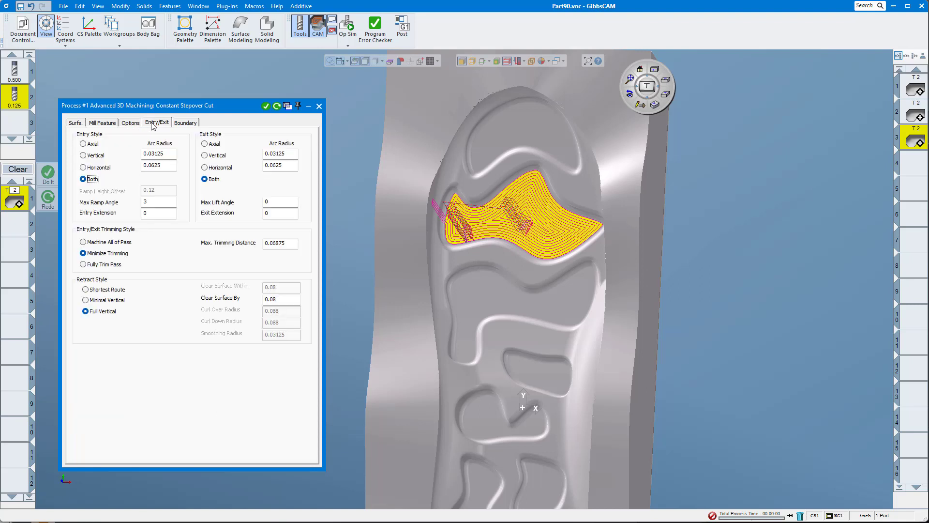
scroll(533, 236, up, 2)
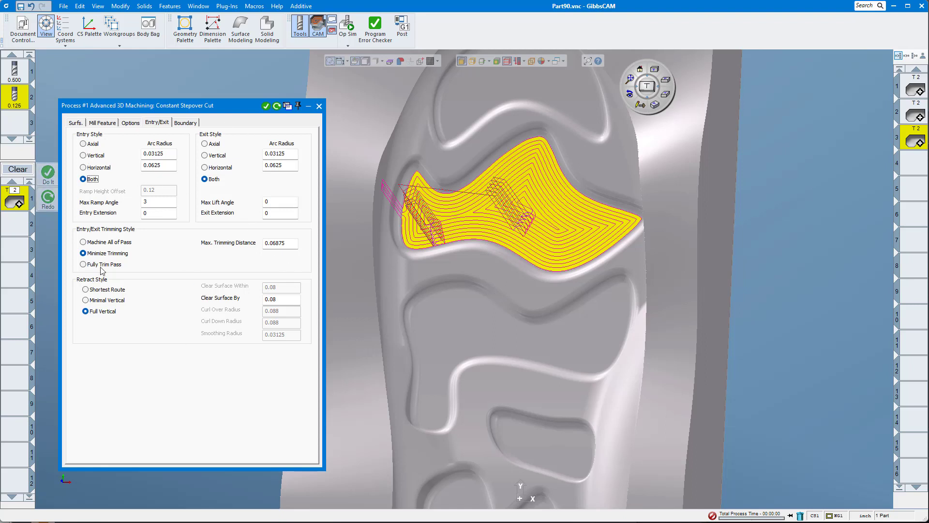
click(130, 124)
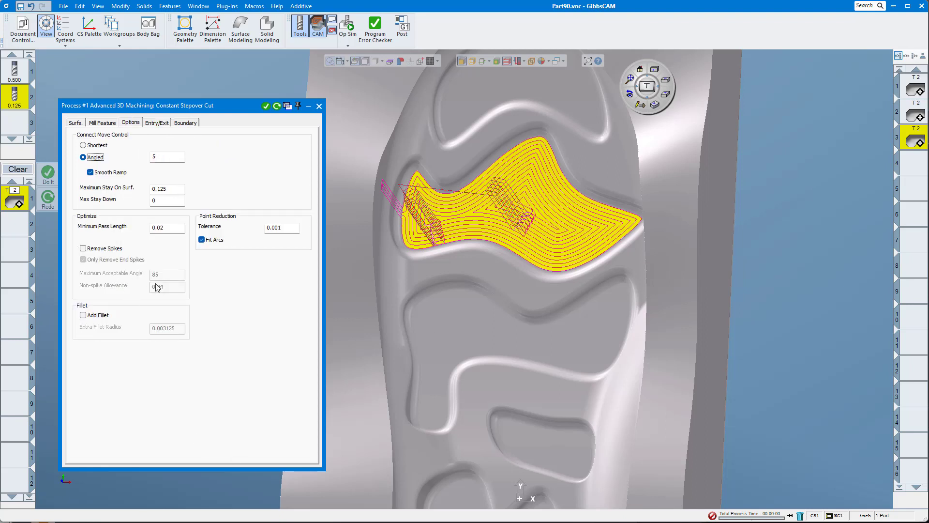
click(85, 249)
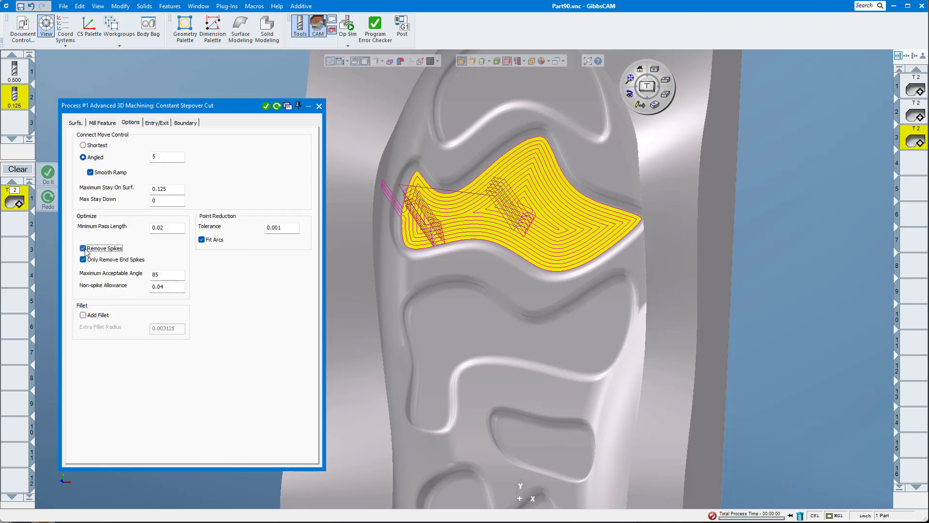
click(84, 146)
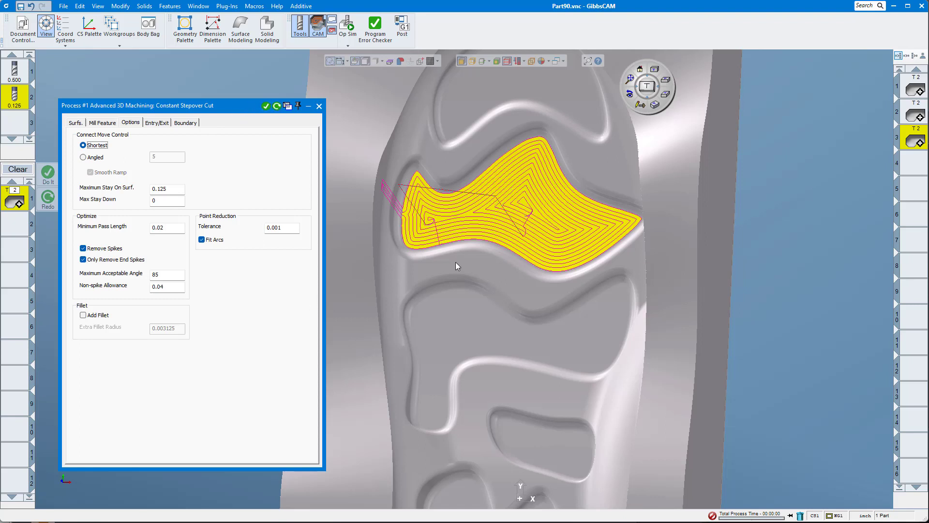
middle_drag(399, 320, 348, 227)
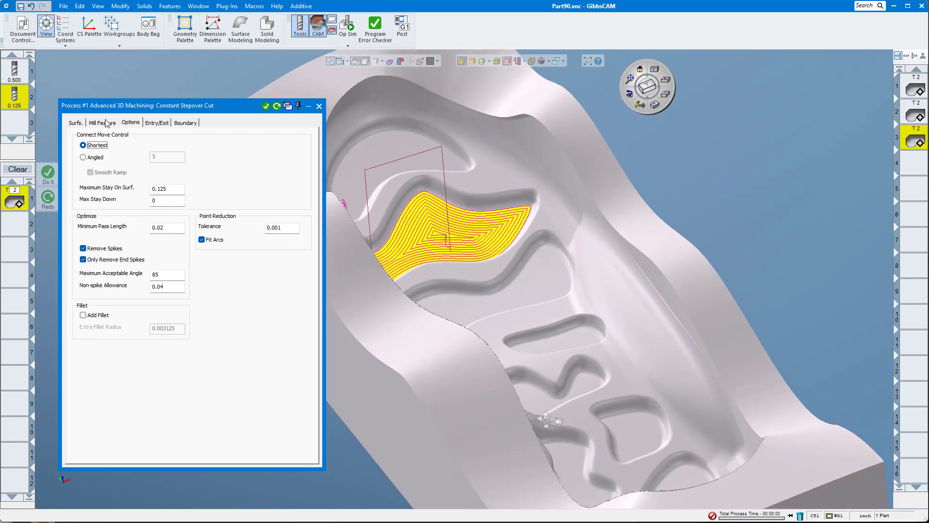
click(75, 123)
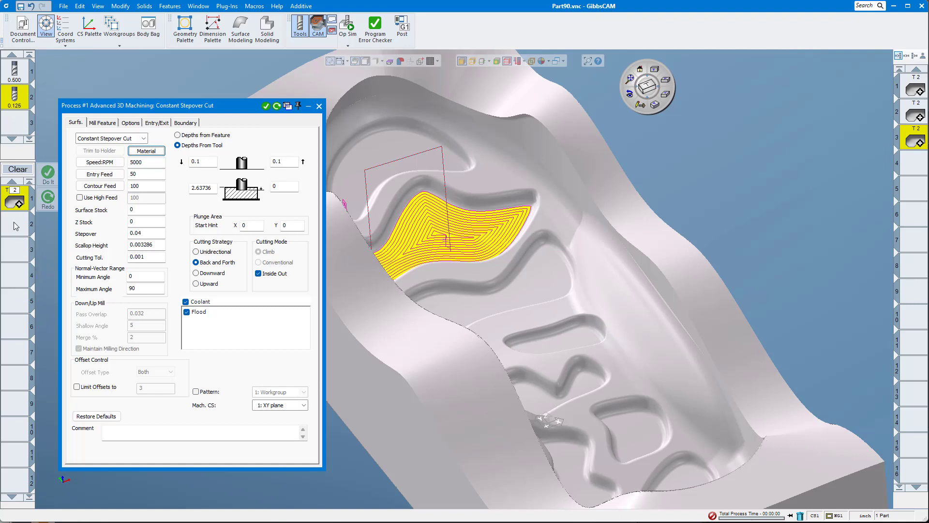
click(319, 106)
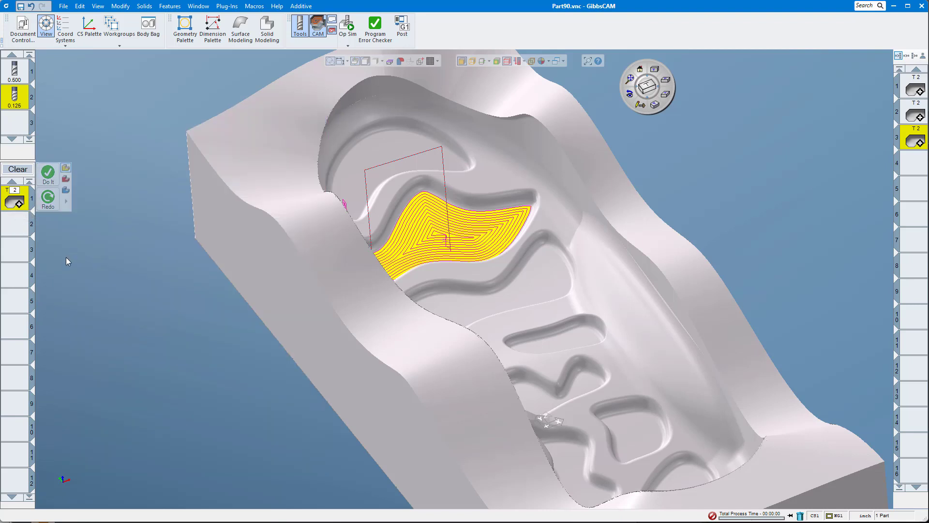
- Save the process list to the Desktop as Part90.prc2, overwriting the existing file
right_click(10, 205)
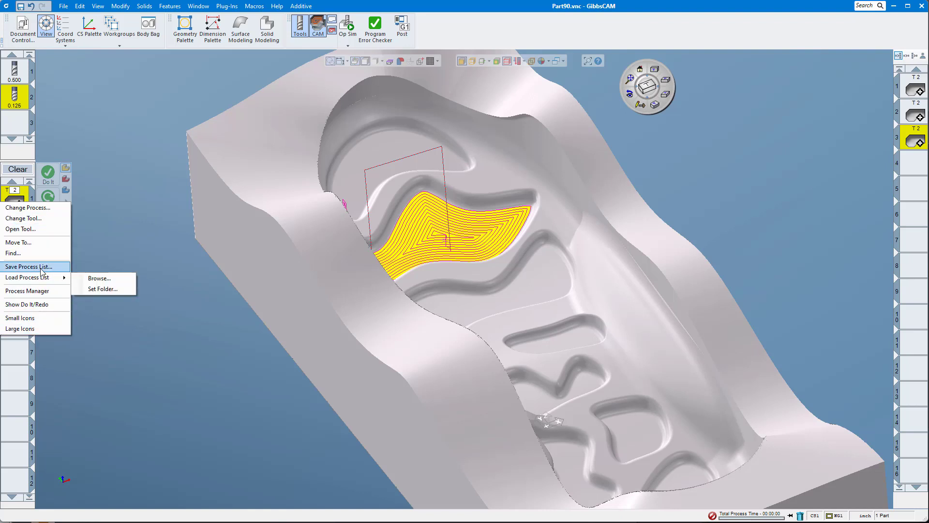
click(40, 268)
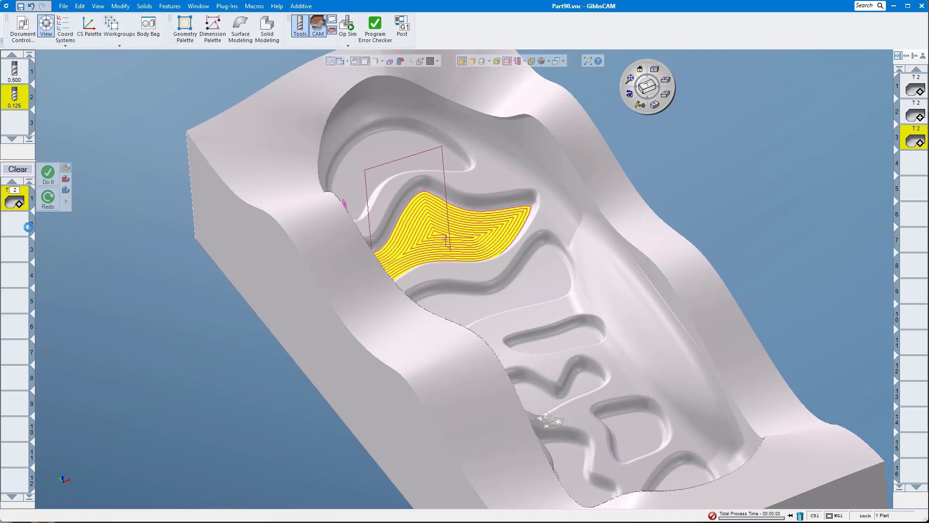
scroll(41, 86, up, 1)
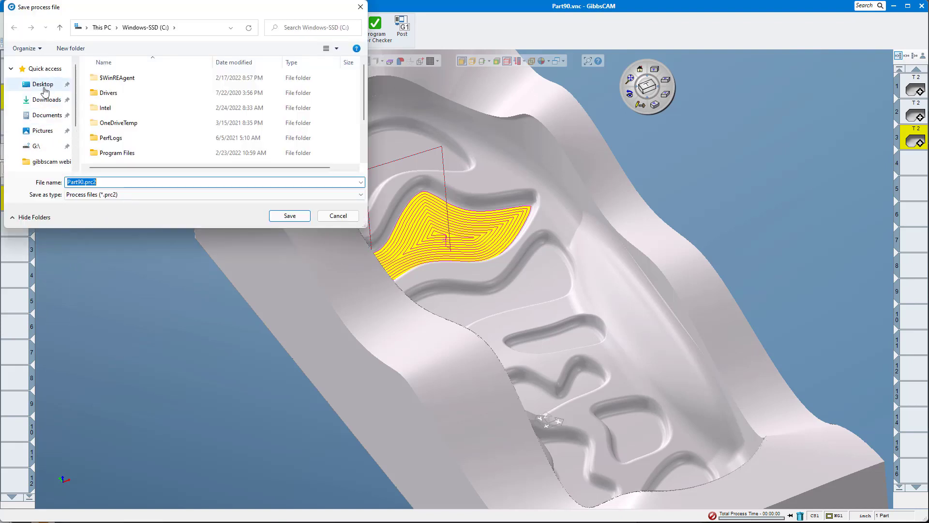
click(44, 87)
click(111, 124)
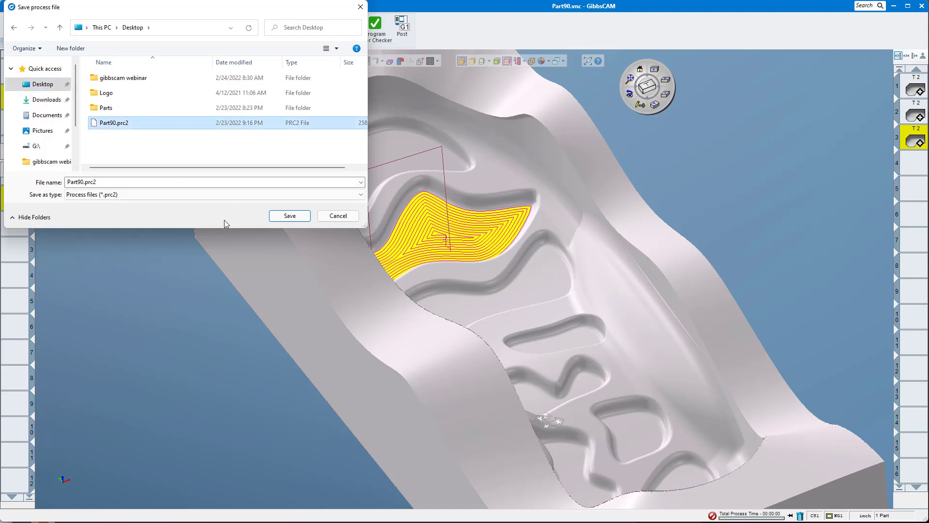
click(303, 219)
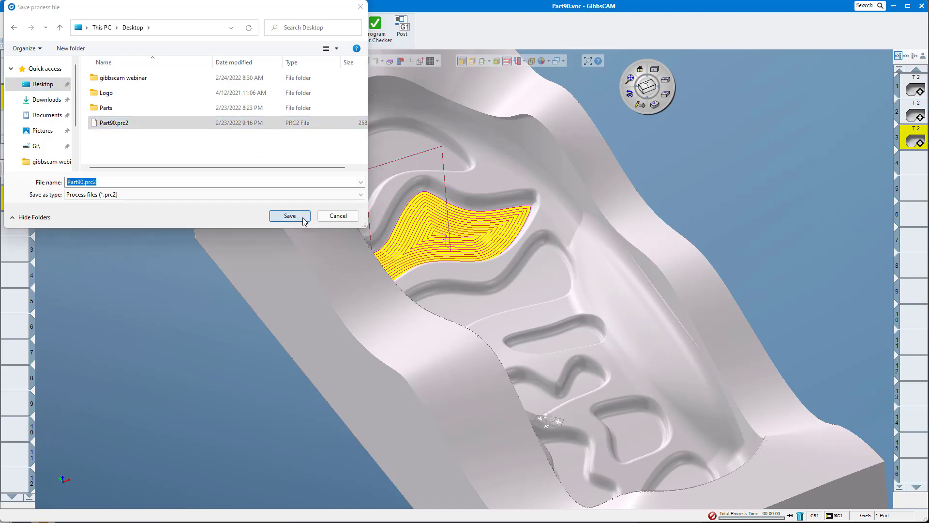
- Clear the process list, choose the empty fourth operation slot and deselect the tool and the machined face
click(840, 333)
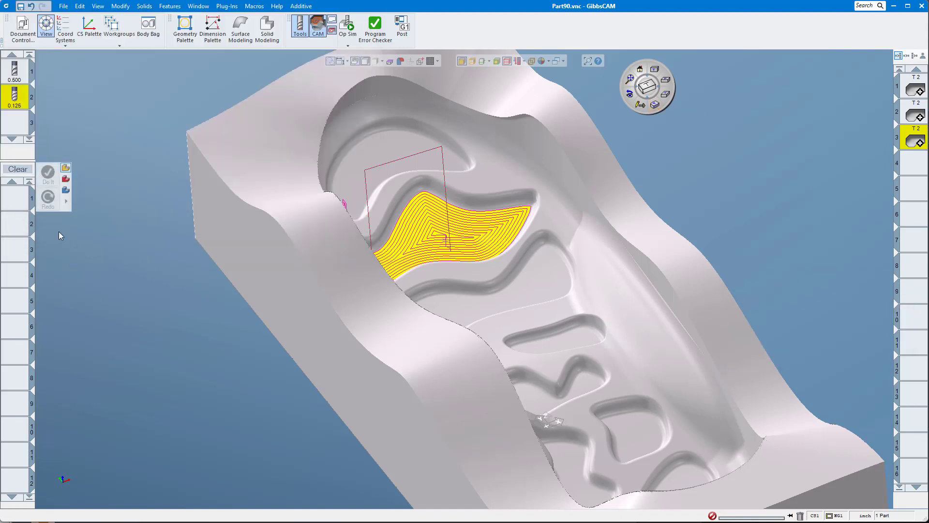
click(15, 132)
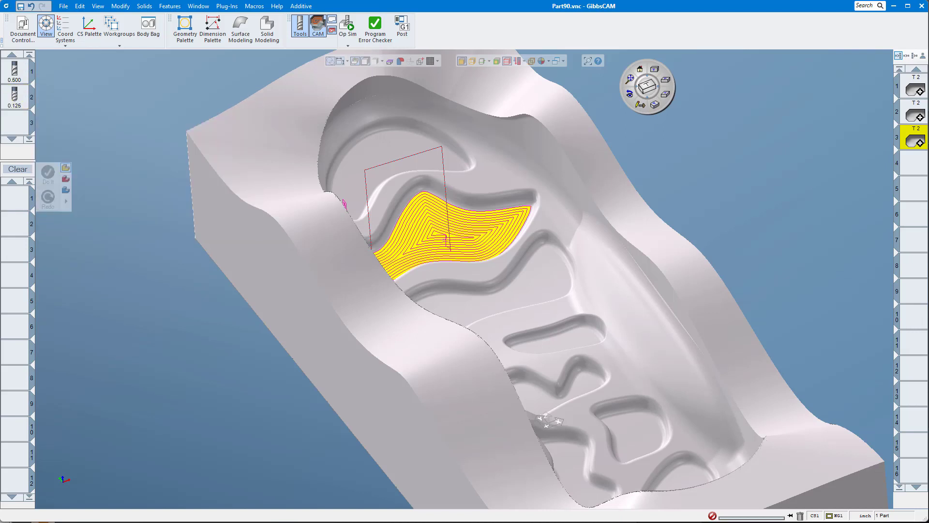
click(907, 169)
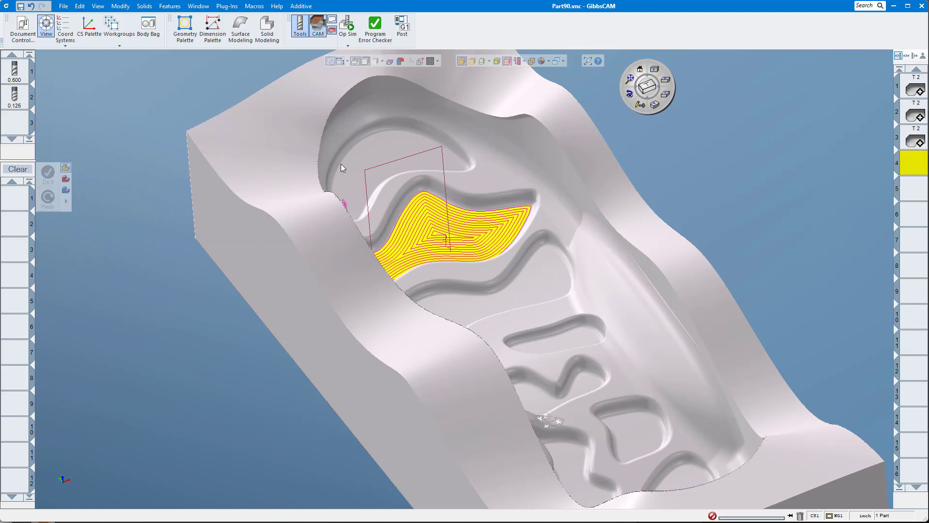
click(758, 191)
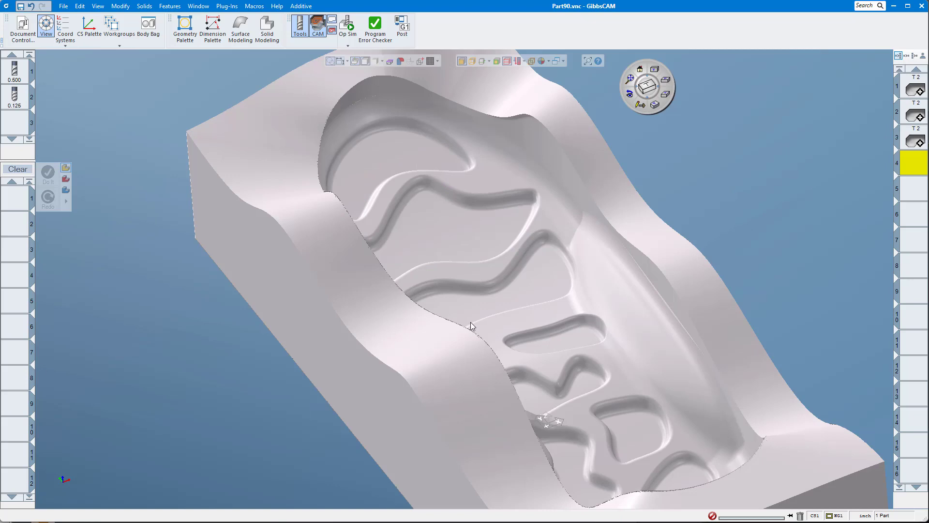
- Load the saved process list Part90.prc2 from the Desktop into the empty process list
middle_drag(538, 317, 442, 322)
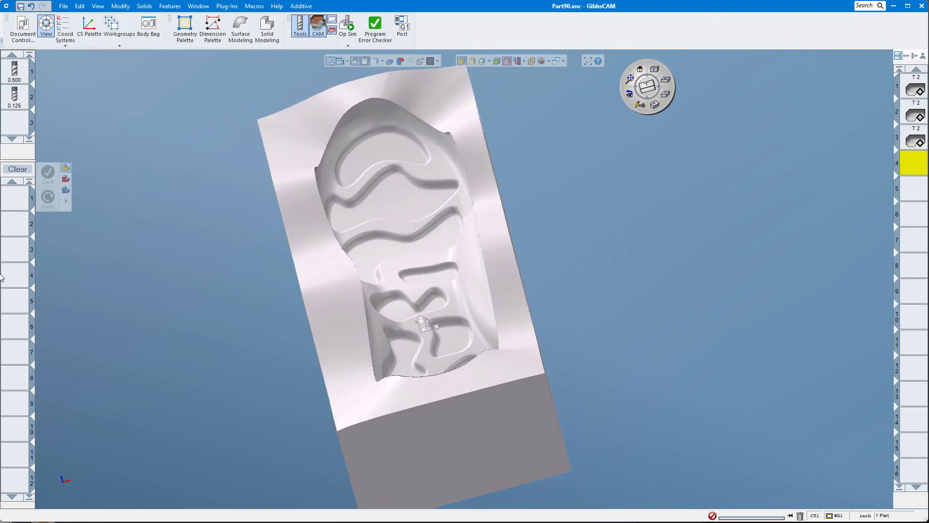
right_click(23, 198)
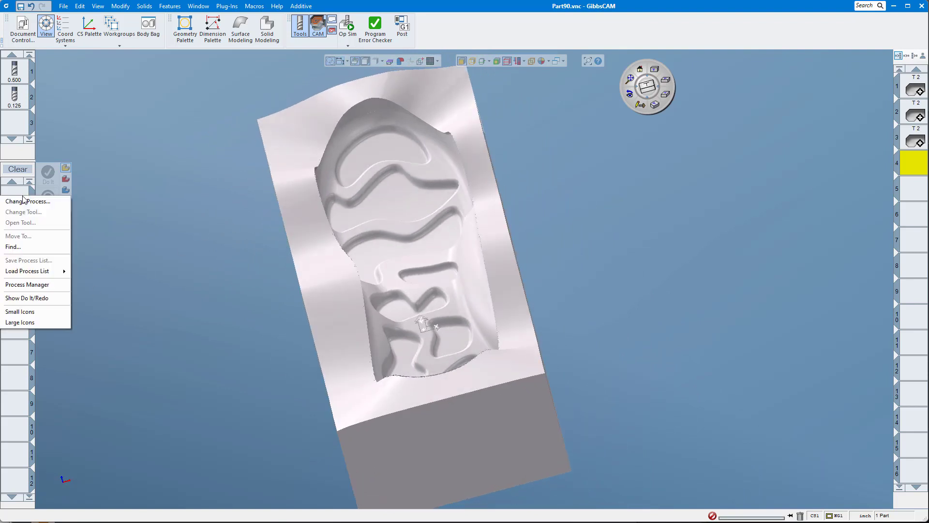
mouse_move(65, 272)
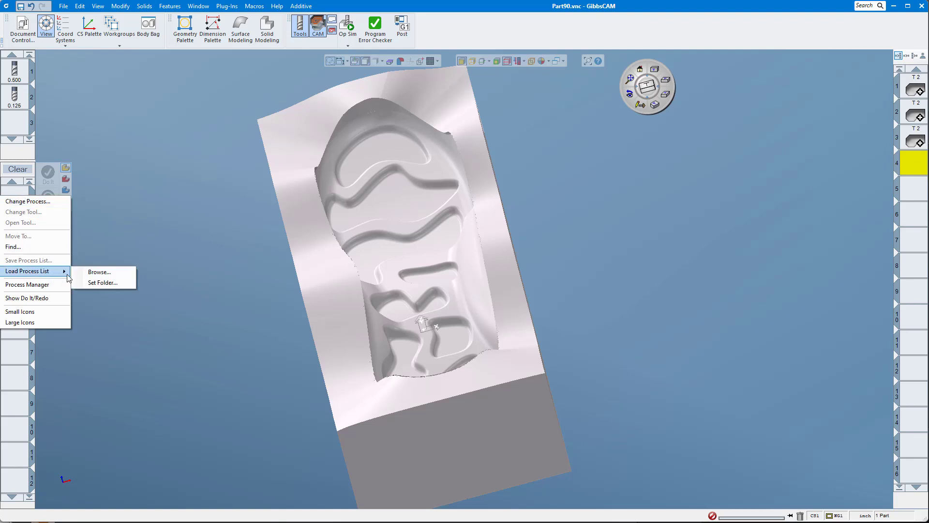
click(101, 273)
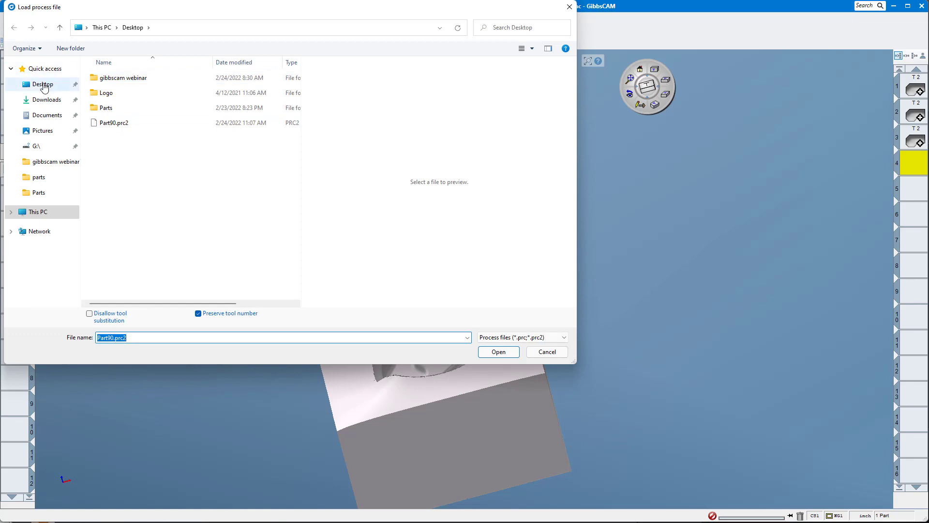
click(107, 123)
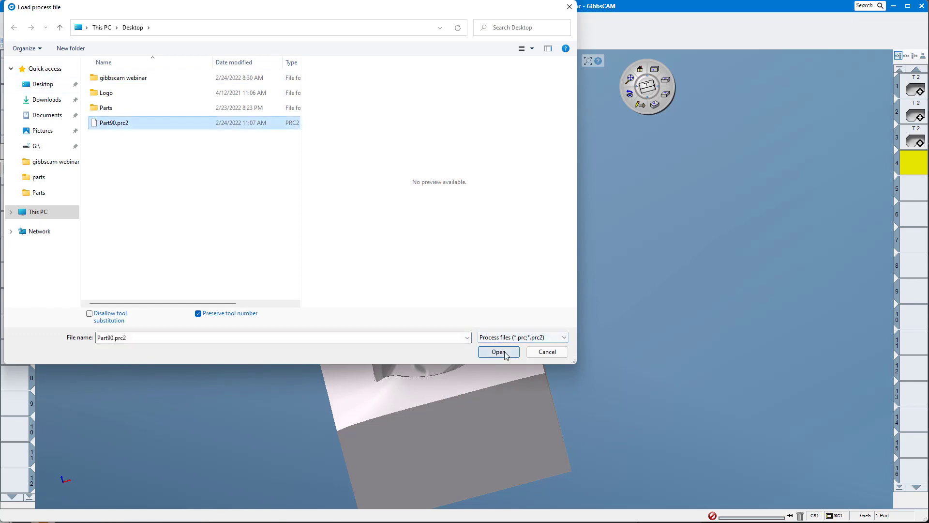
click(505, 354)
- Select the floor faces of all the recesses in the shoe-sole mould, from toe to heel
click(400, 151)
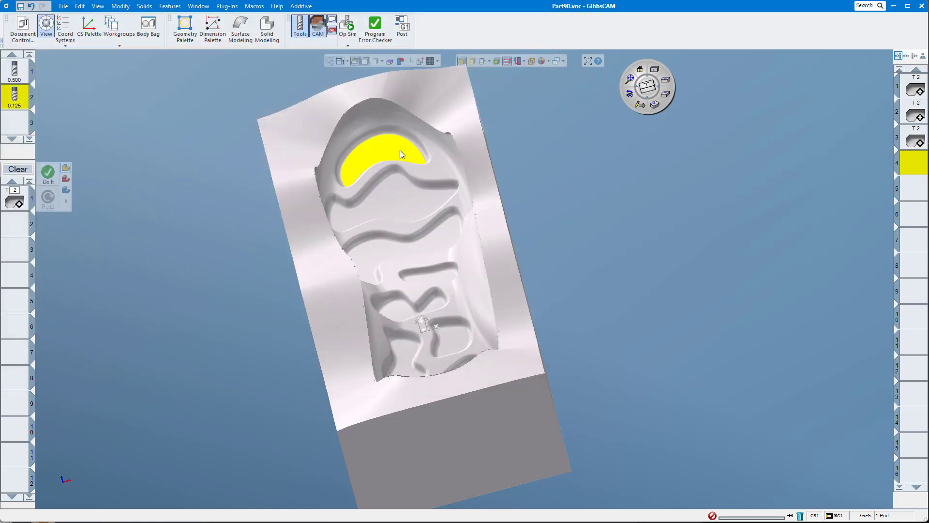
click(405, 215)
click(440, 236)
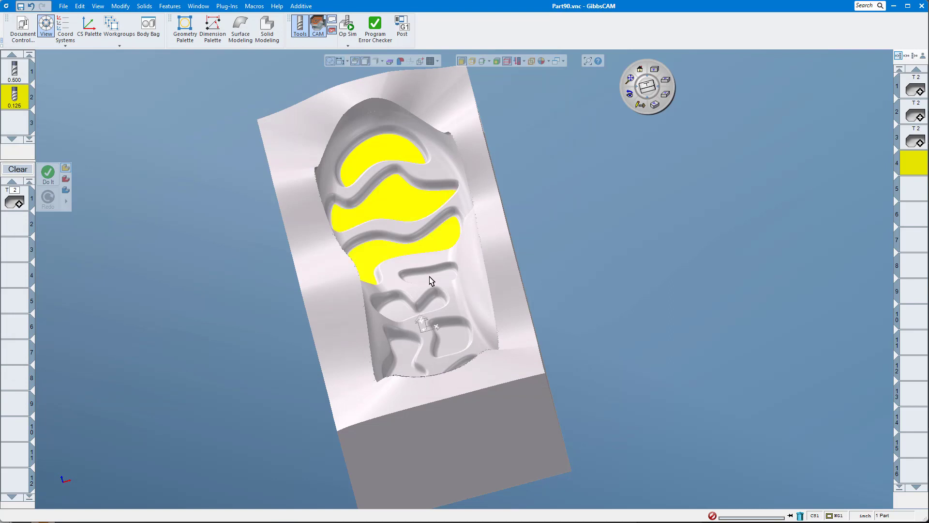
click(429, 277)
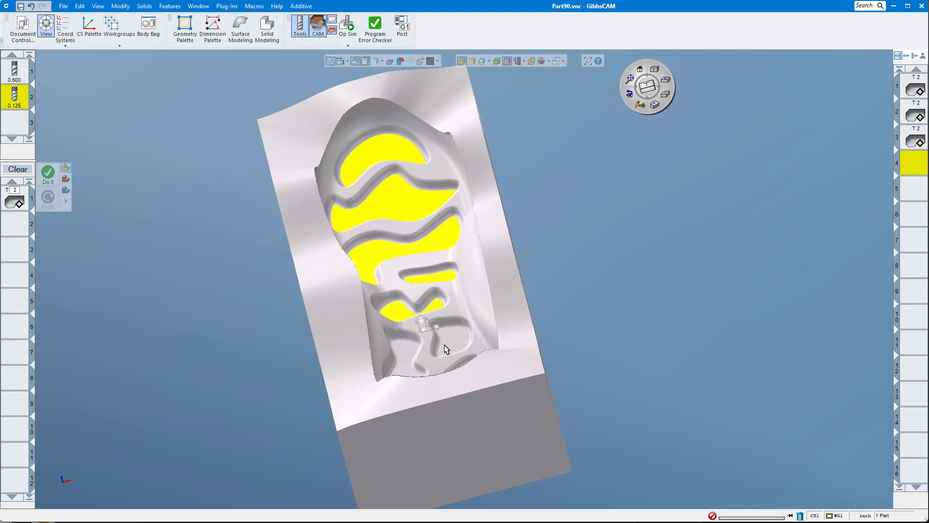
click(648, 86)
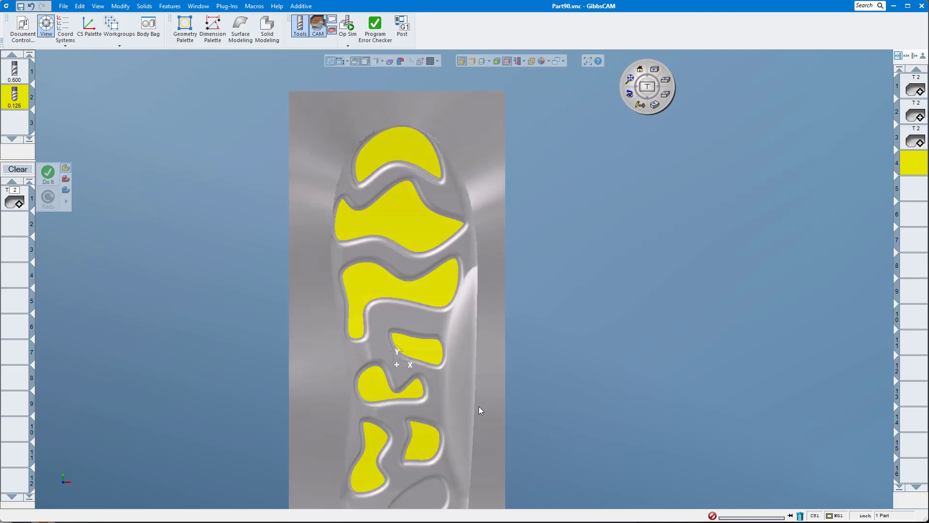
click(630, 80)
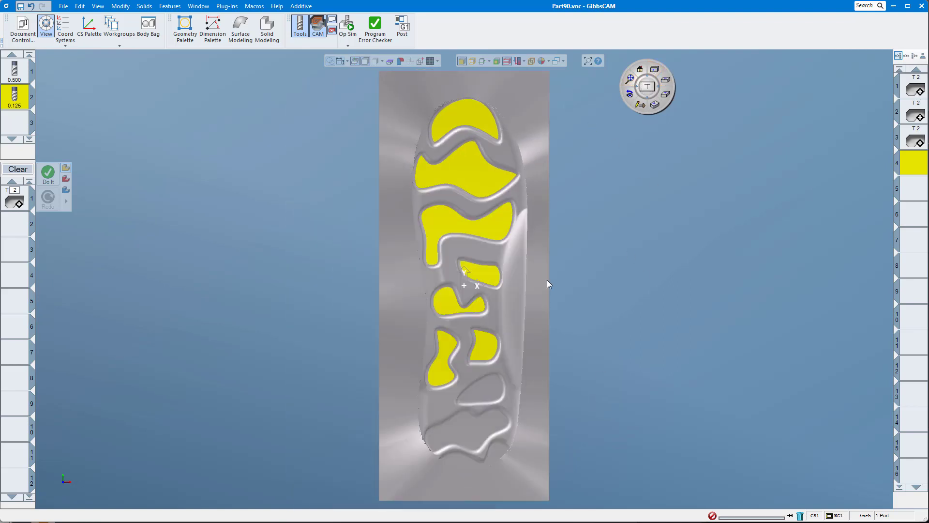
shift+click(495, 447)
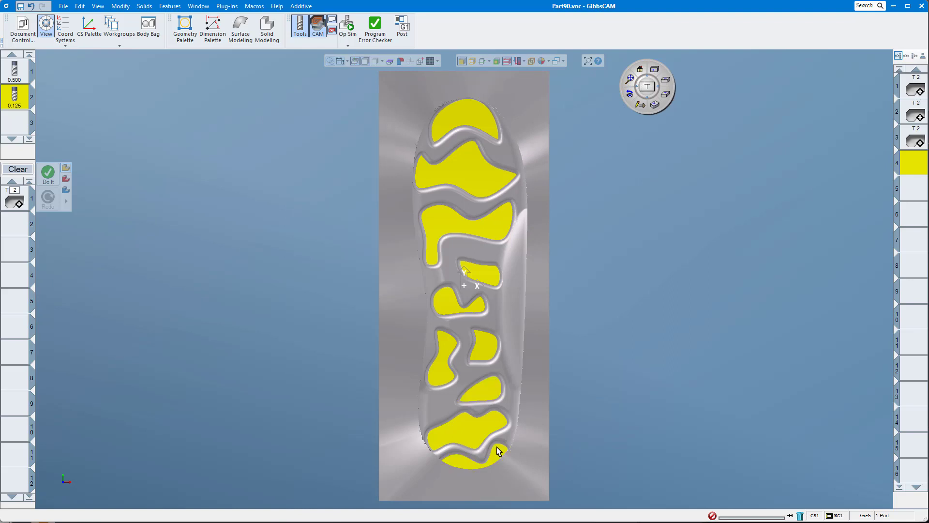
- Generate the constant stepover toolpath on all the selected recess floors and inspect it along the mould
click(48, 172)
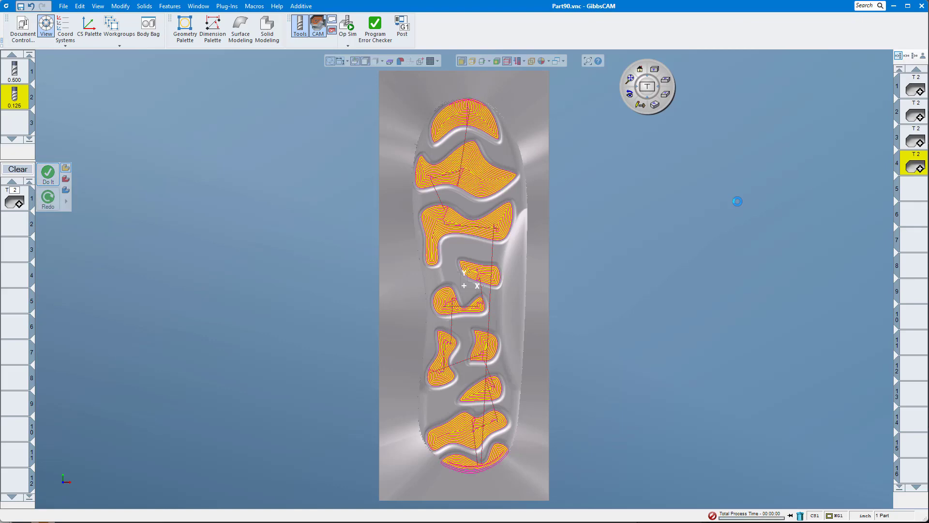
middle_drag(738, 201, 741, 203)
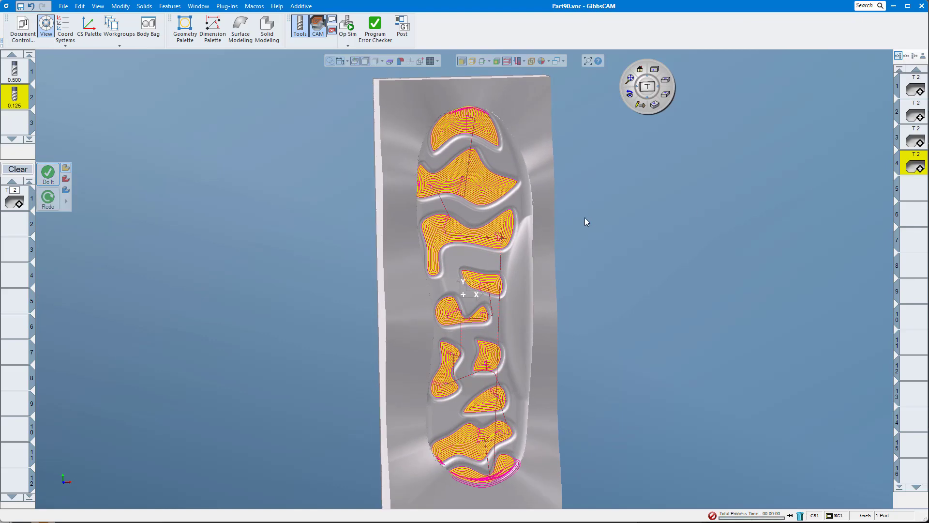
scroll(584, 217, up, 2)
scroll(500, 234, up, 1)
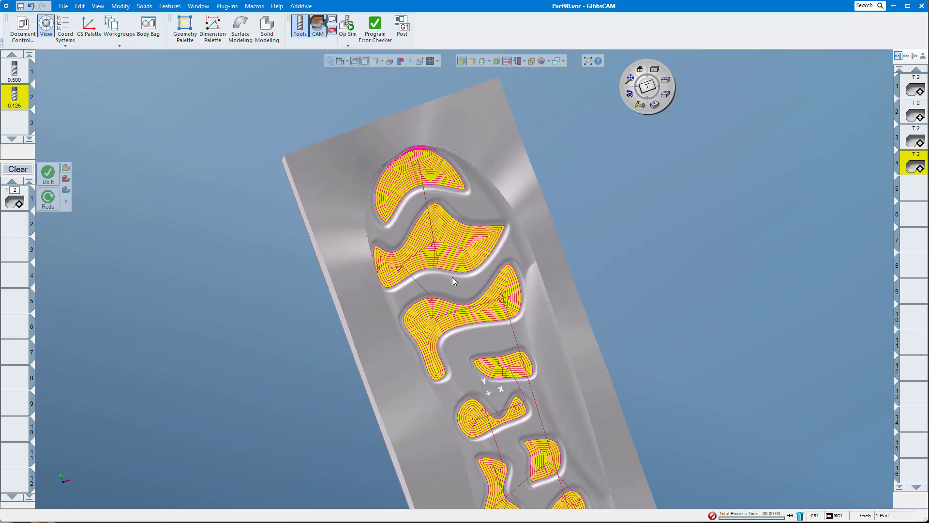
scroll(483, 207, up, 1)
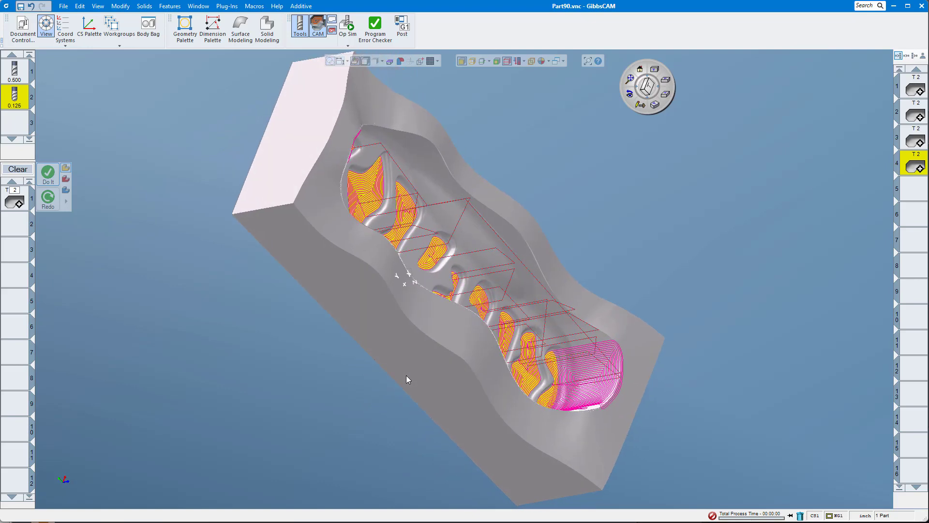
middle_drag(406, 376, 388, 373)
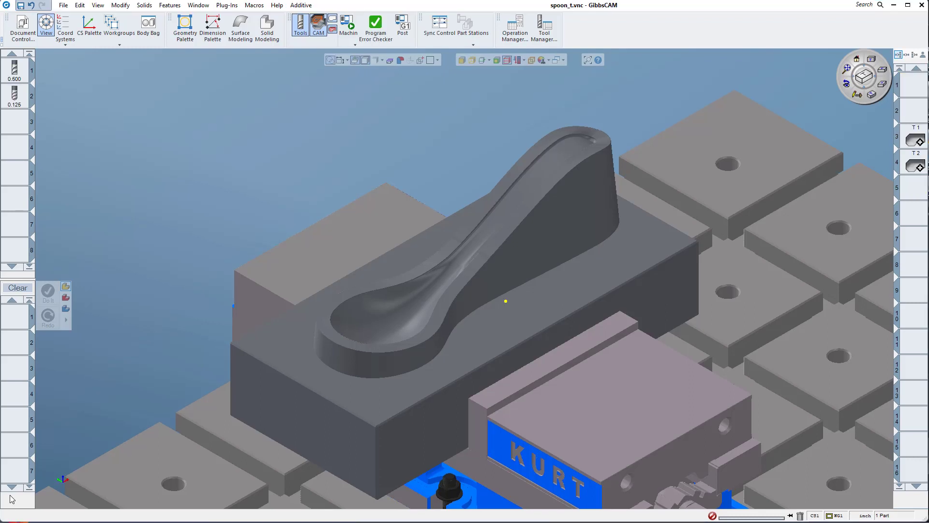
- Load the process list Adaptive Rough 1_2.prc2 for the spoon mould and open its Adaptive Pocketing settings
right_click(18, 322)
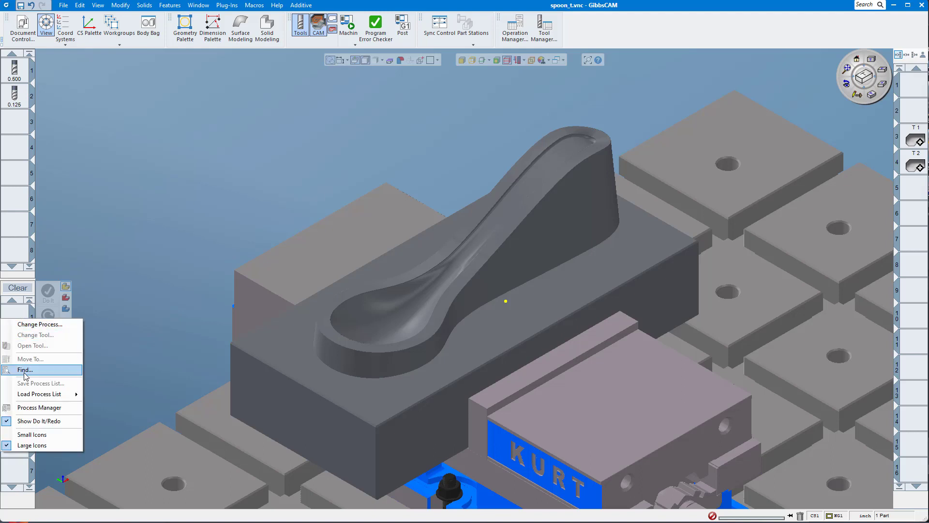
mouse_move(22, 395)
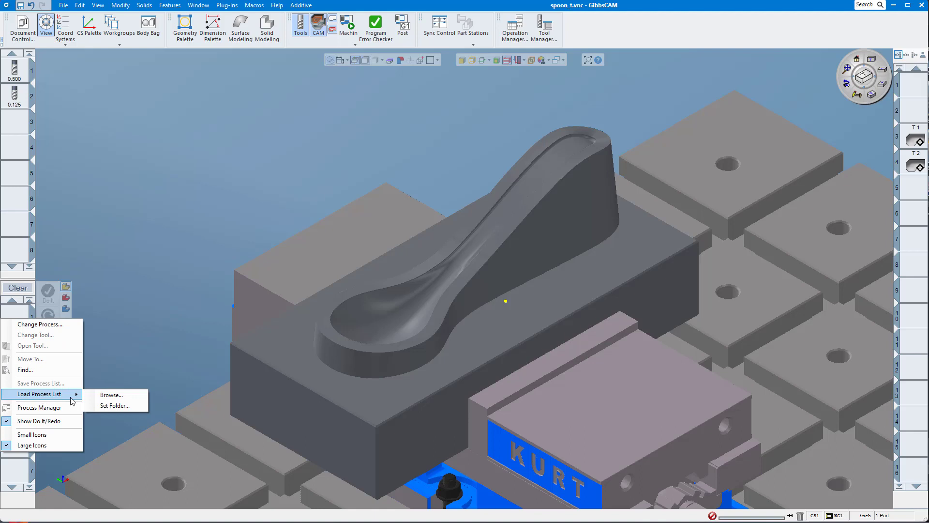
click(107, 395)
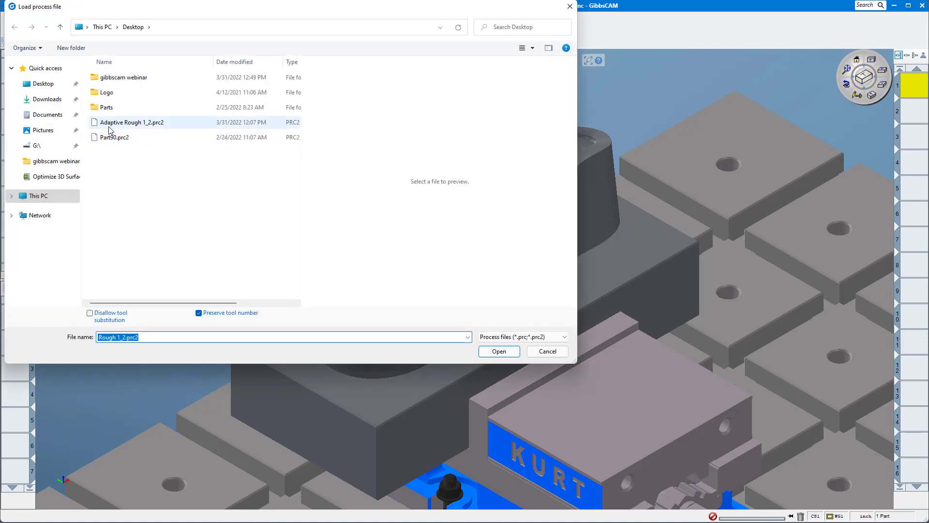
click(508, 351)
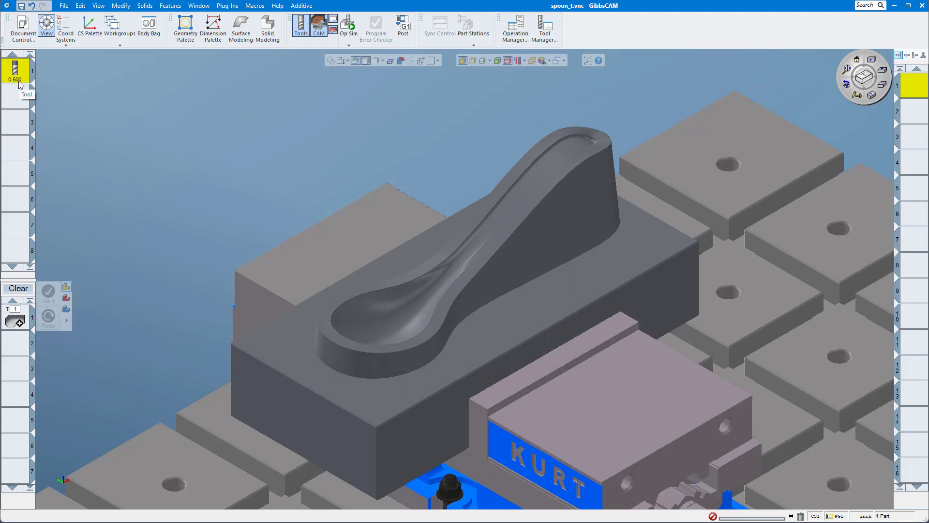
click(19, 325)
double_click(19, 324)
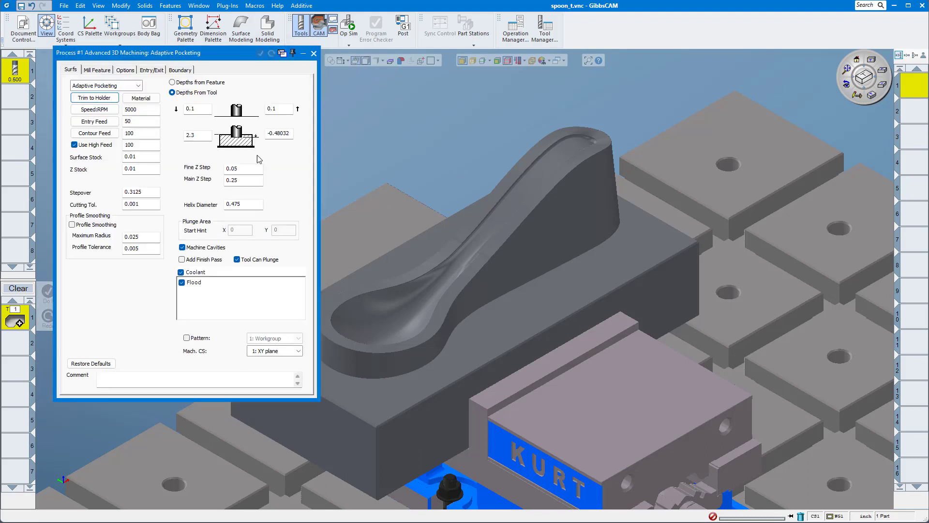
- Try picking the adaptive pocket's surface and floor depths from the spoon model, and clear the face selection
double_click(204, 134)
click(584, 130)
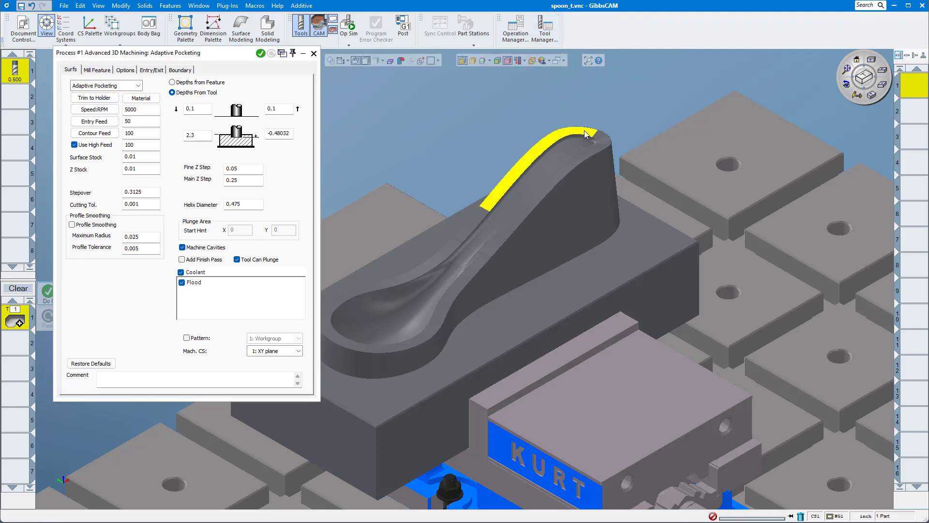
double_click(288, 135)
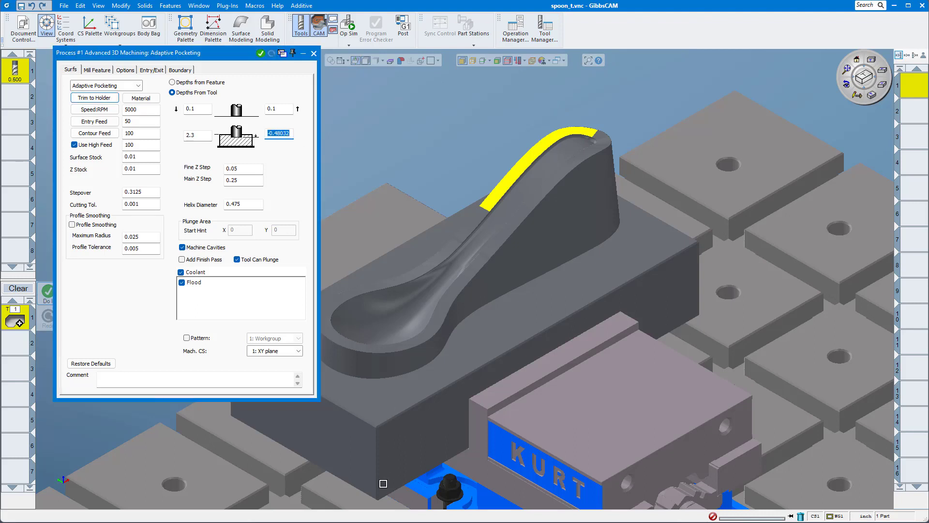
alt+click(376, 405)
click(433, 124)
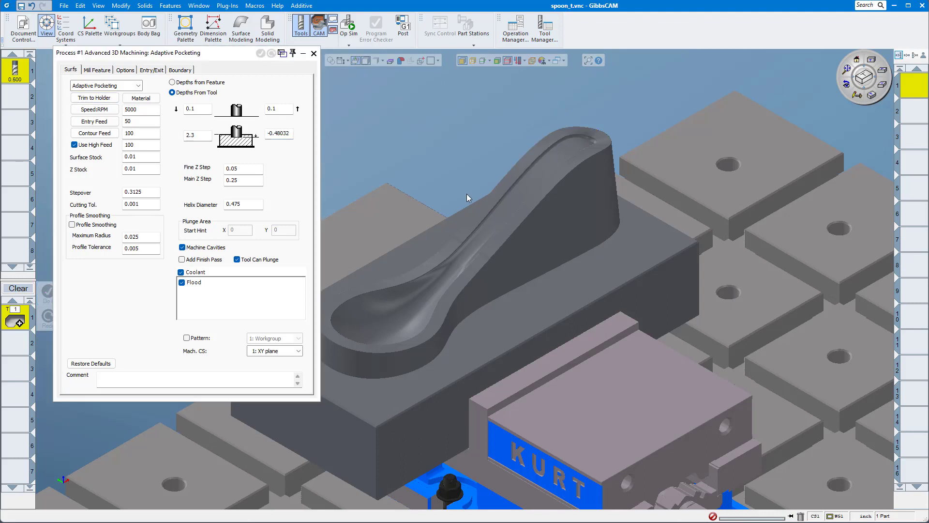
- Set both the entry and exit clearance heights of the Adaptive Pocketing process to 3
double_click(194, 111)
text(3)
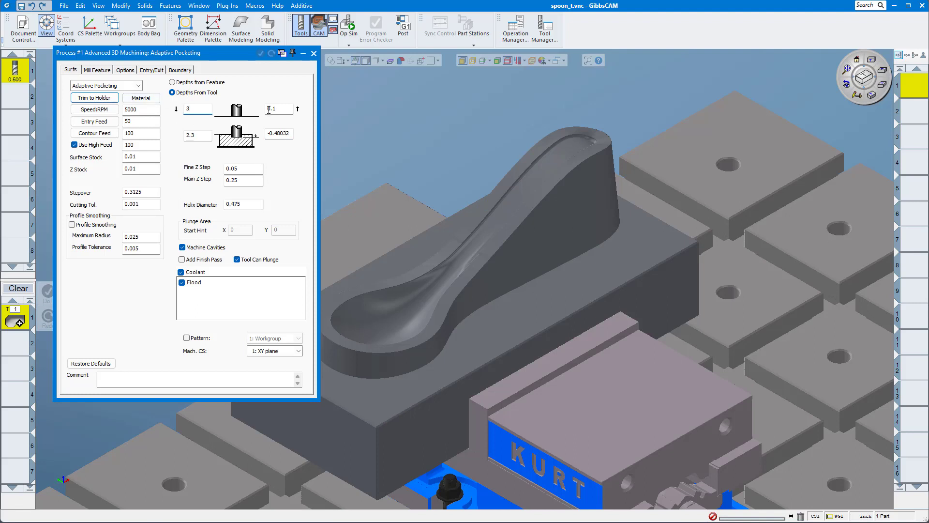
double_click(274, 113)
text(3)
- Select the whole spoon mould body, generate the adaptive pocketing toolpath and close the process settings
click(508, 300)
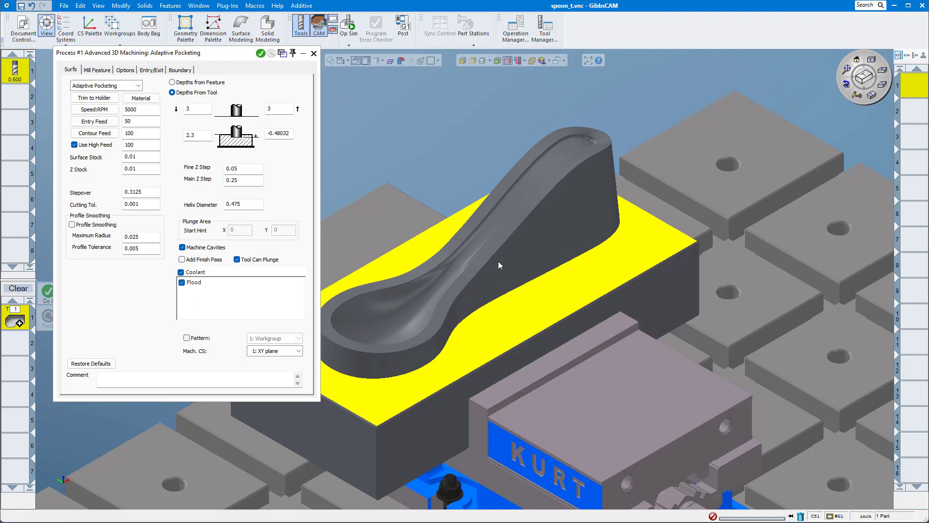
double_click(504, 276)
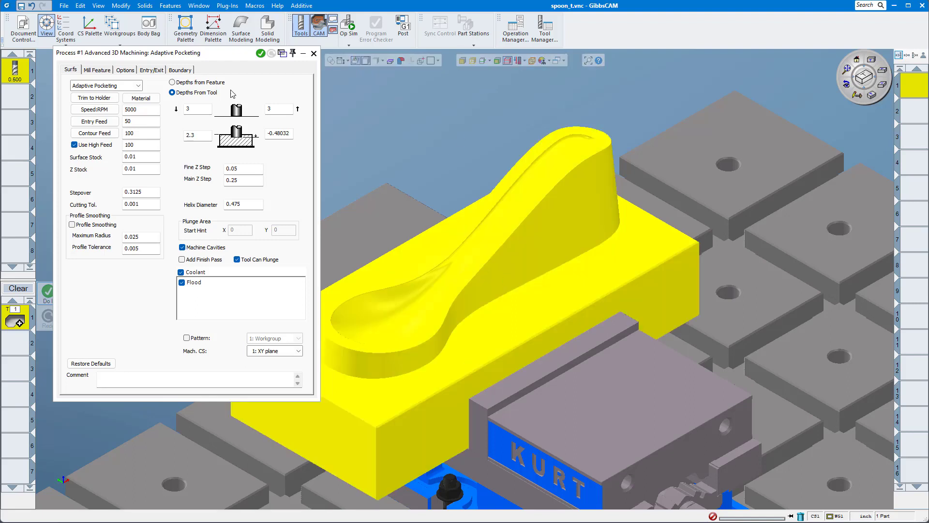
click(261, 53)
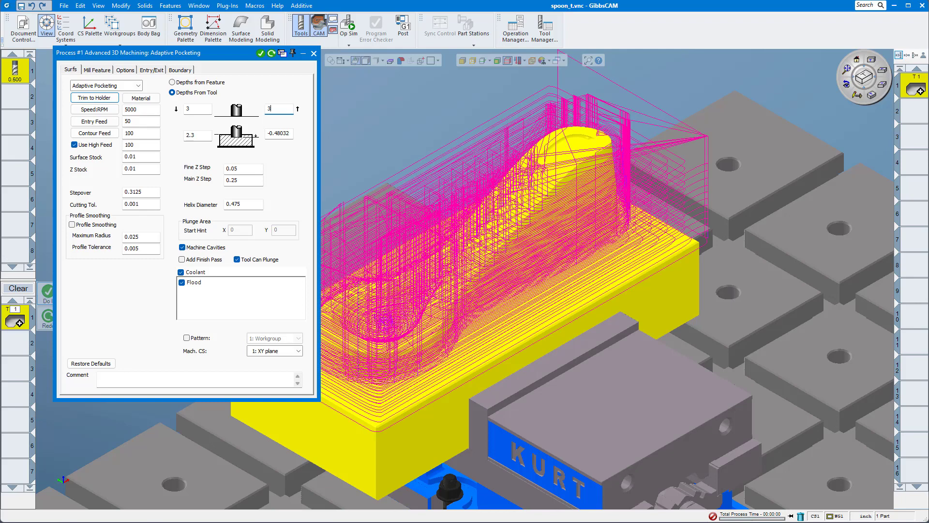
click(313, 53)
- Load the process list Part90.prc2 from the Desktop and make the empty second operation slot active
right_click(4, 321)
mouse_move(79, 394)
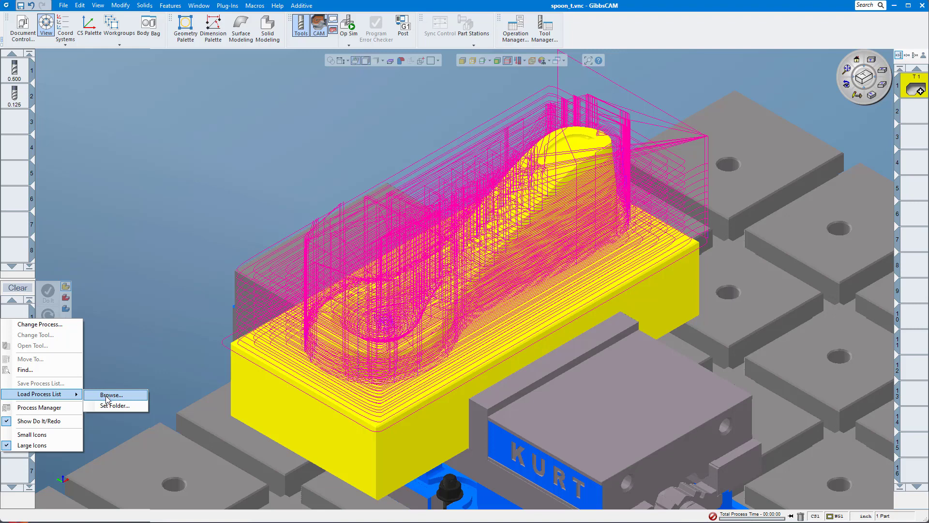
click(106, 395)
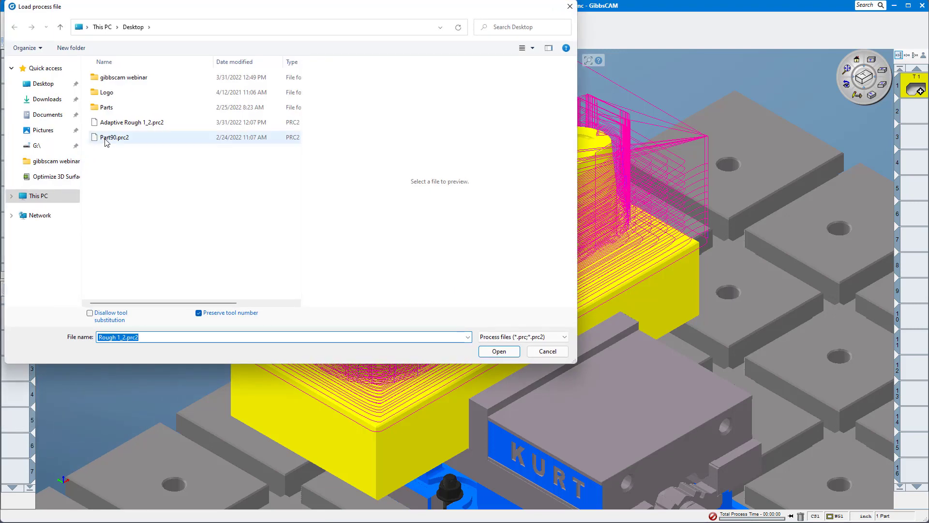
click(112, 138)
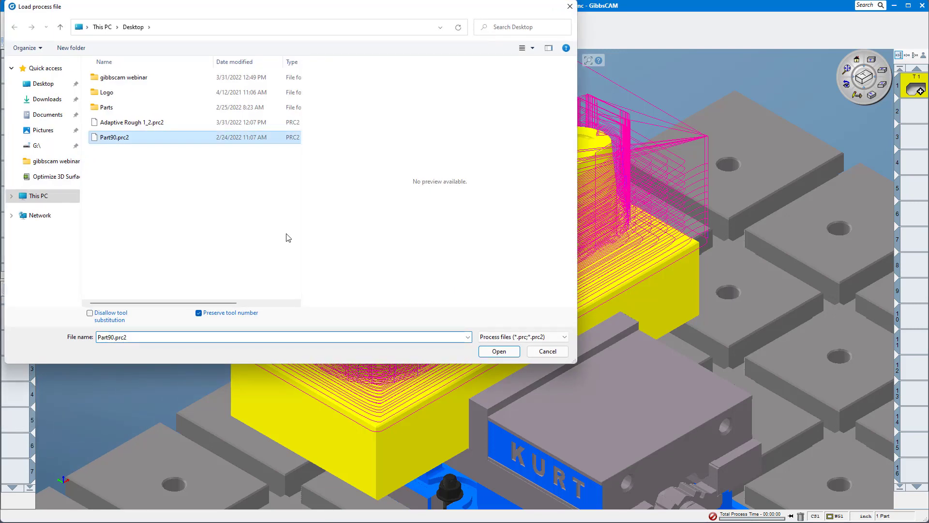
click(498, 351)
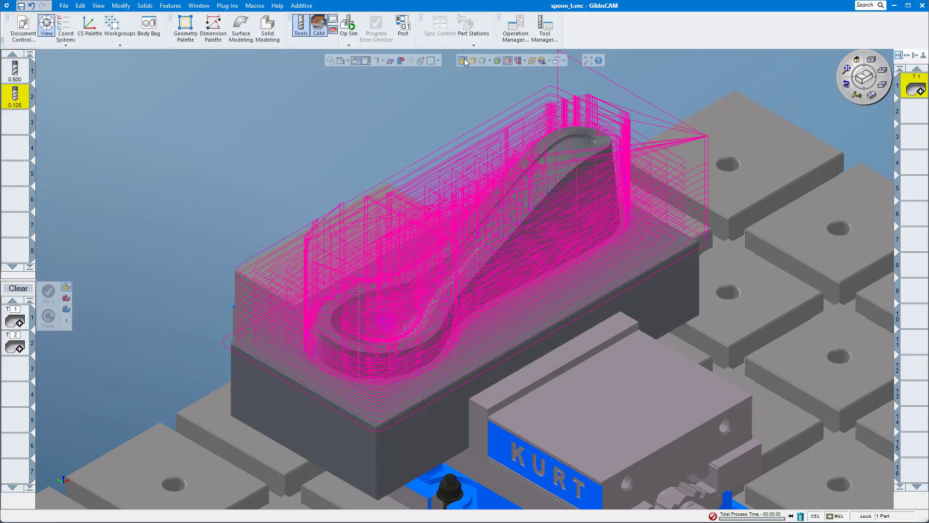
click(912, 117)
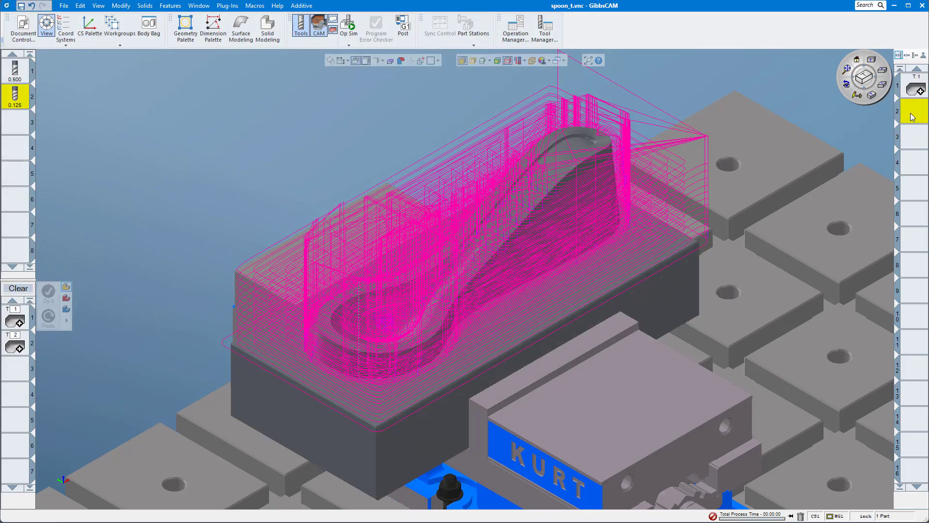
click(859, 96)
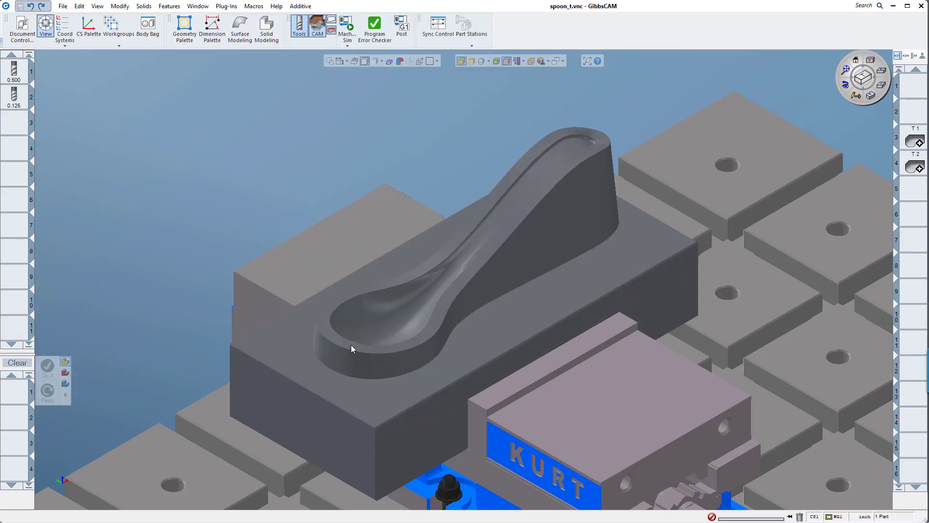
- Select the raised rim faces on both sides of the spoon cavity, extending the selection with Select Faces Above
right_click(352, 349)
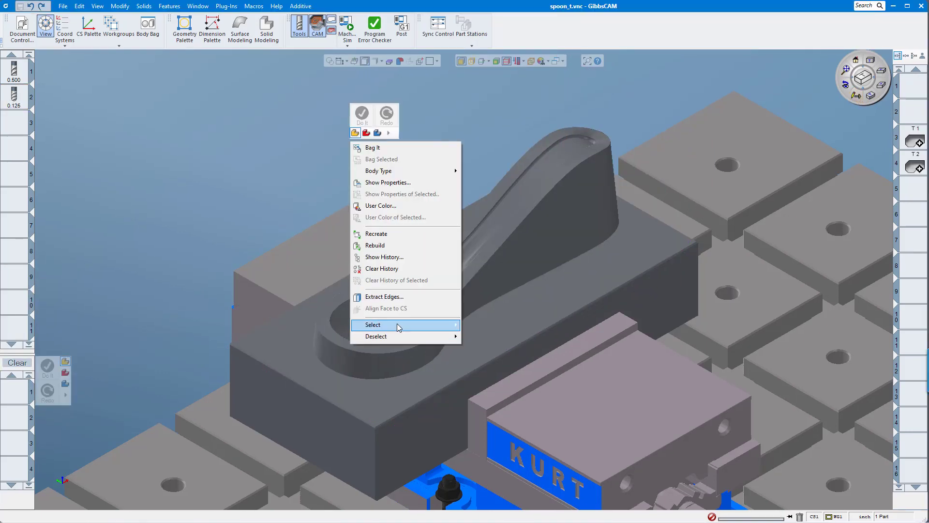
mouse_move(398, 328)
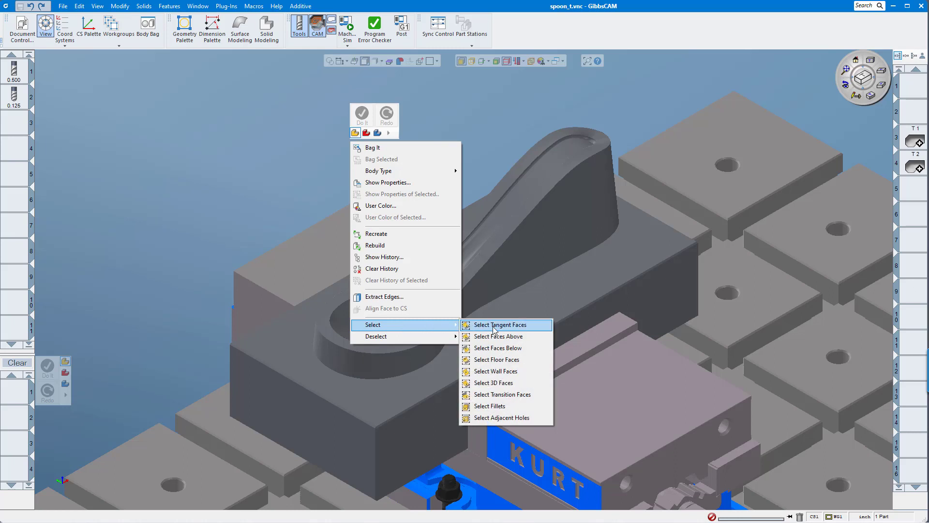
click(504, 342)
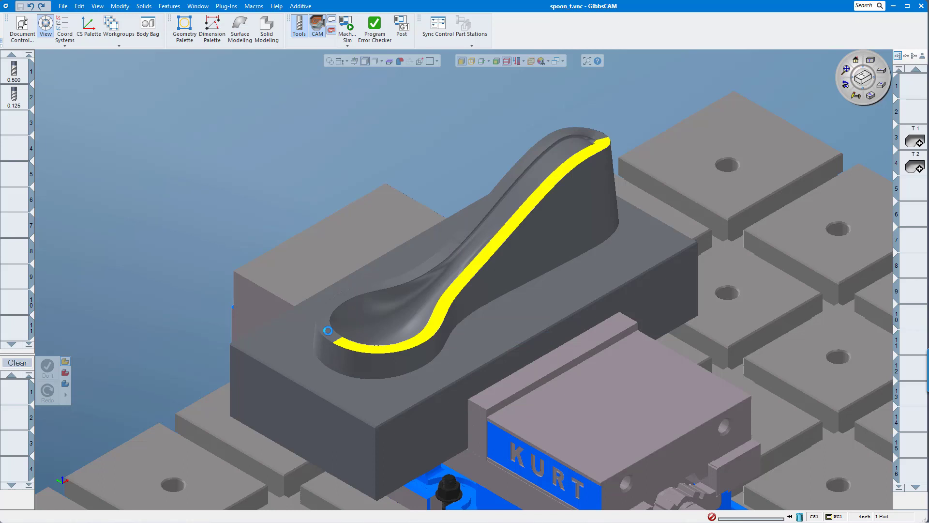
right_click(328, 333)
mouse_move(367, 313)
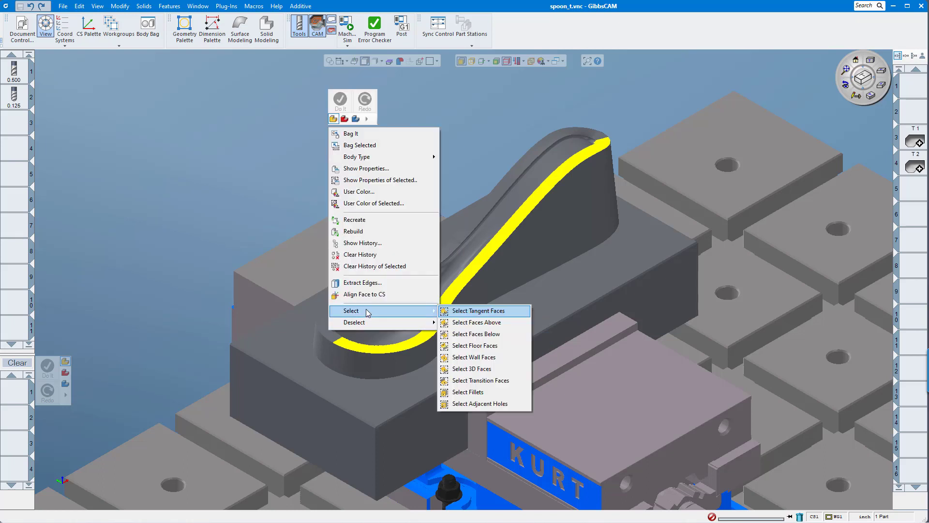
click(473, 323)
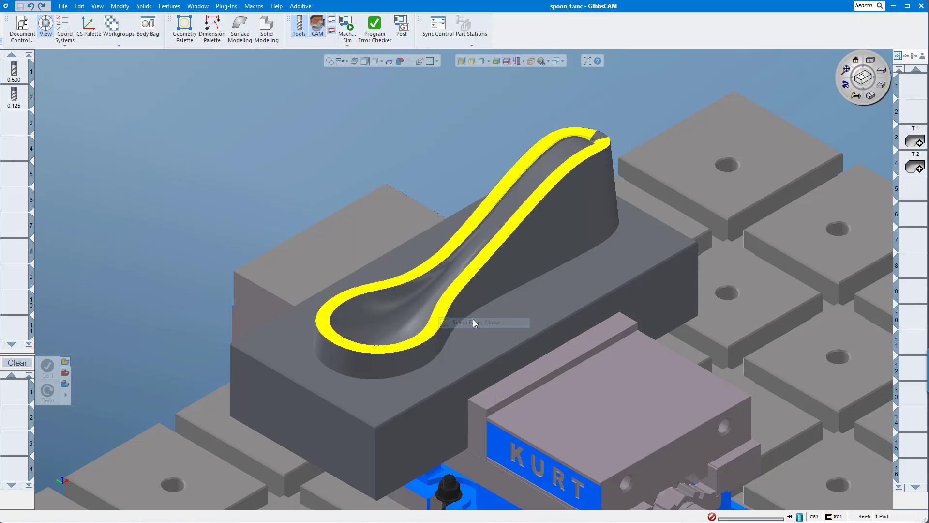
- Add the spoon cavity's tangent faces and the remaining rim face at the handle end to the selection
right_click(385, 326)
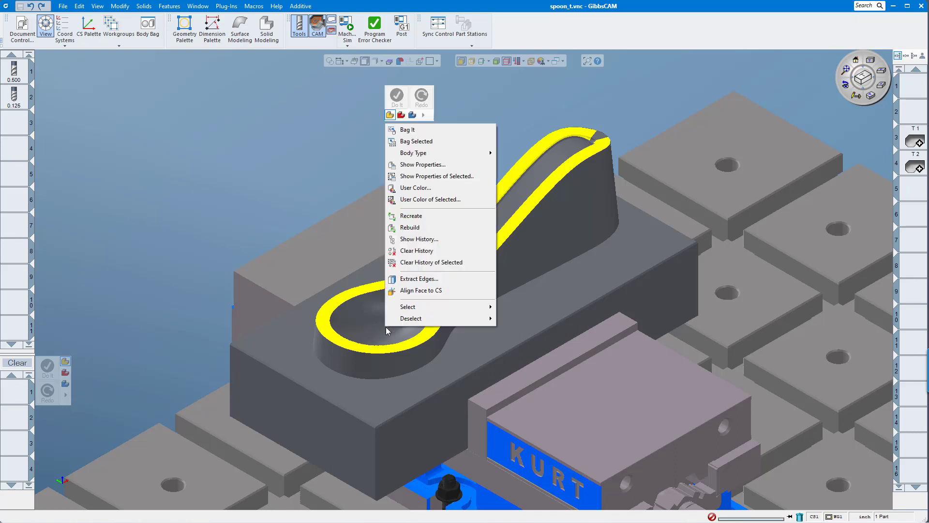
mouse_move(411, 308)
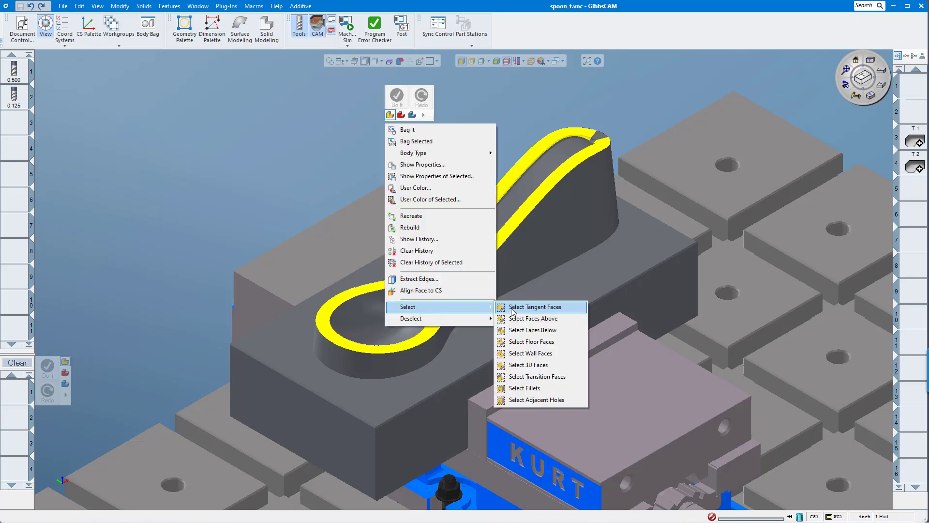
click(527, 309)
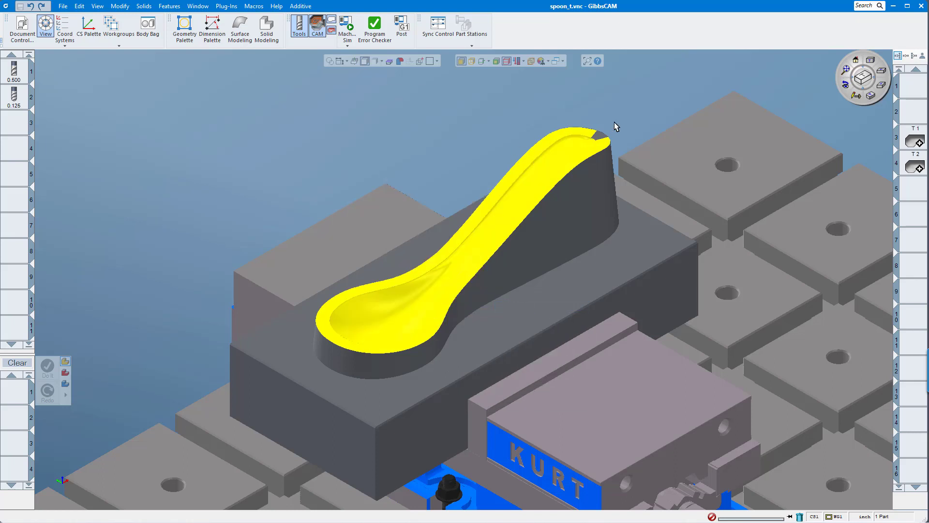
ctrl+click(596, 135)
ctrl+click(600, 137)
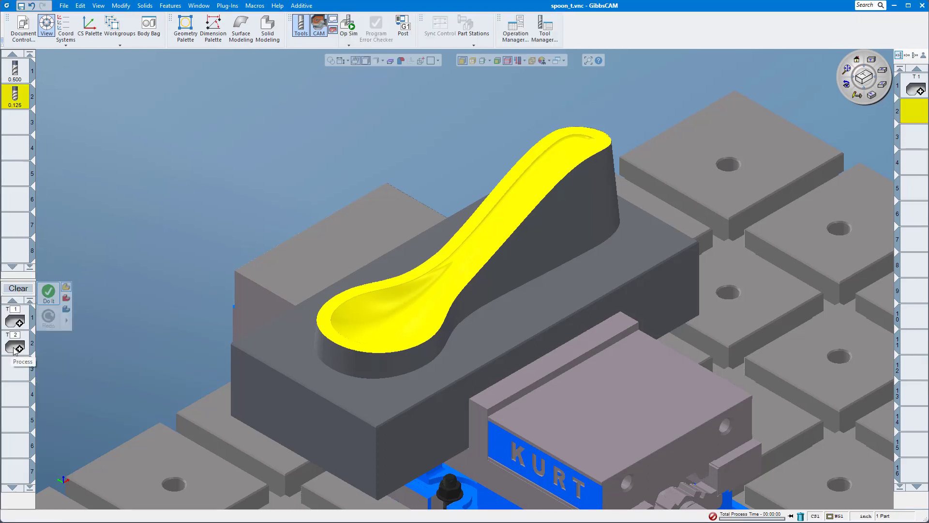
- Check the second process's Constant Stepover Cut settings and delete the first process from the loaded list
click(14, 349)
double_click(14, 348)
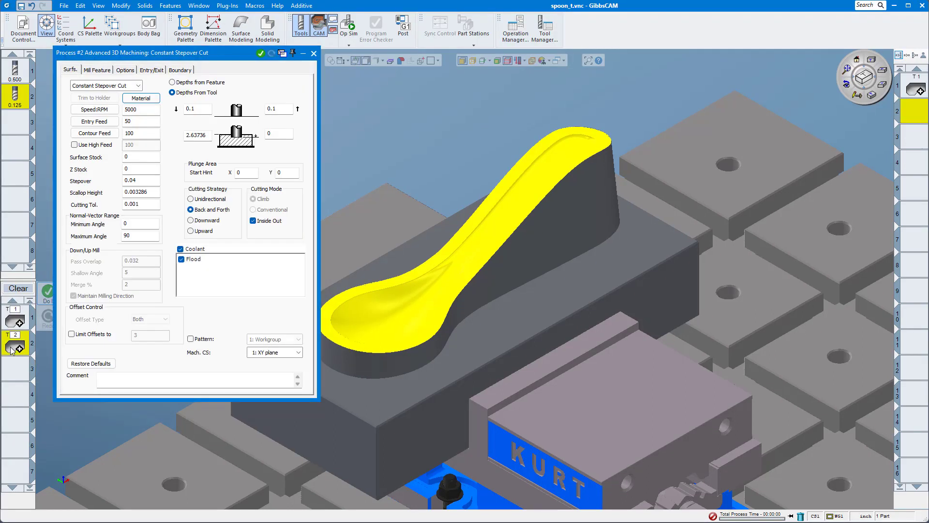
click(17, 315)
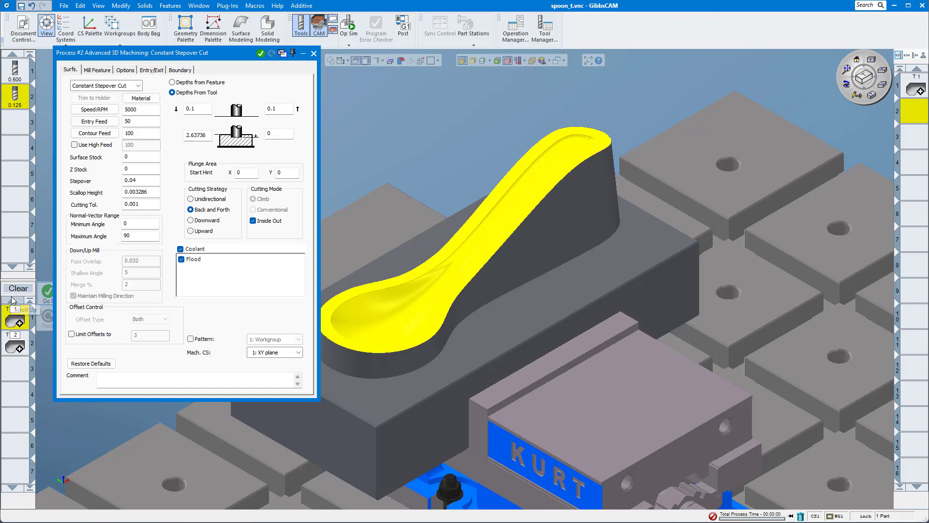
key(Delete)
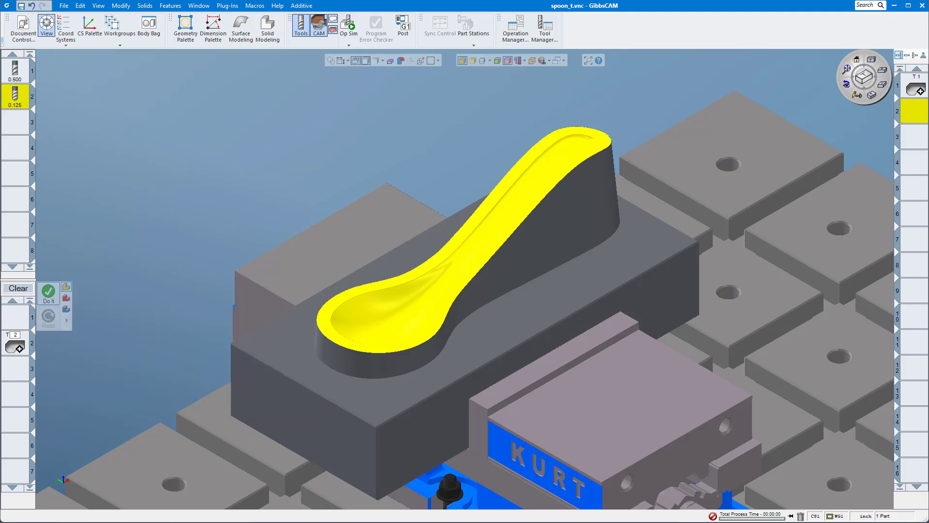
- Set both the entry and exit clearance heights of the Constant Stepover Cut process to 3
double_click(20, 349)
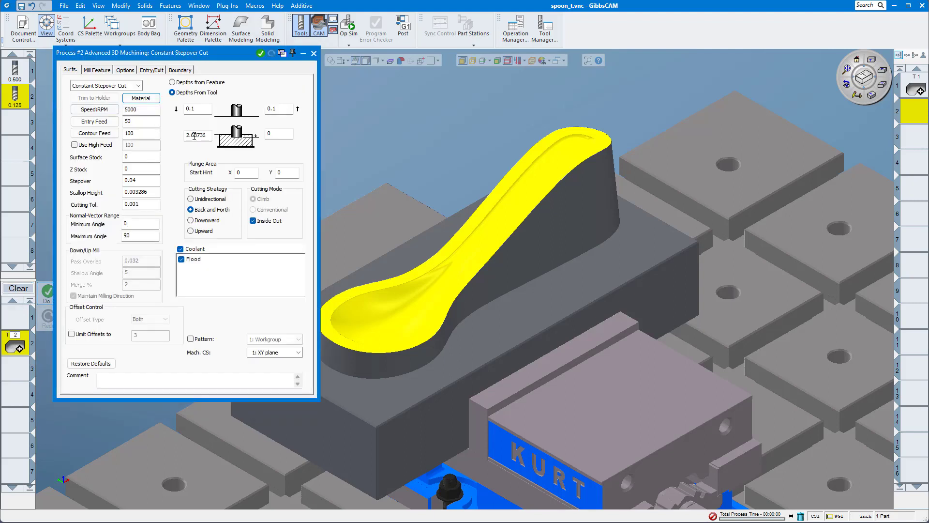
click(191, 109)
double_click(201, 108)
text(3)
key(Tab)
text(3)
- Pick the final depth of -2.96063 from the block's bottom corner and generate the constant stepover toolpath
double_click(277, 134)
alt+click(377, 499)
key(Tab)
click(260, 54)
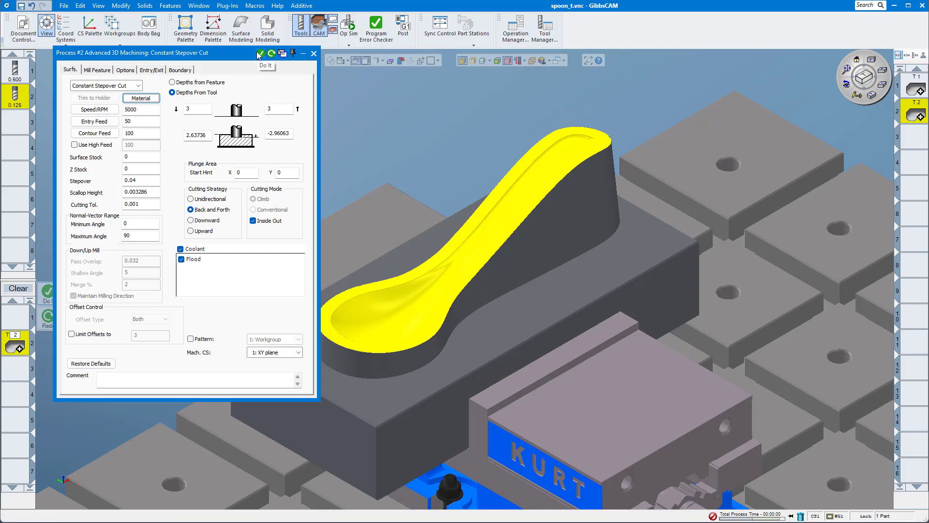
click(260, 53)
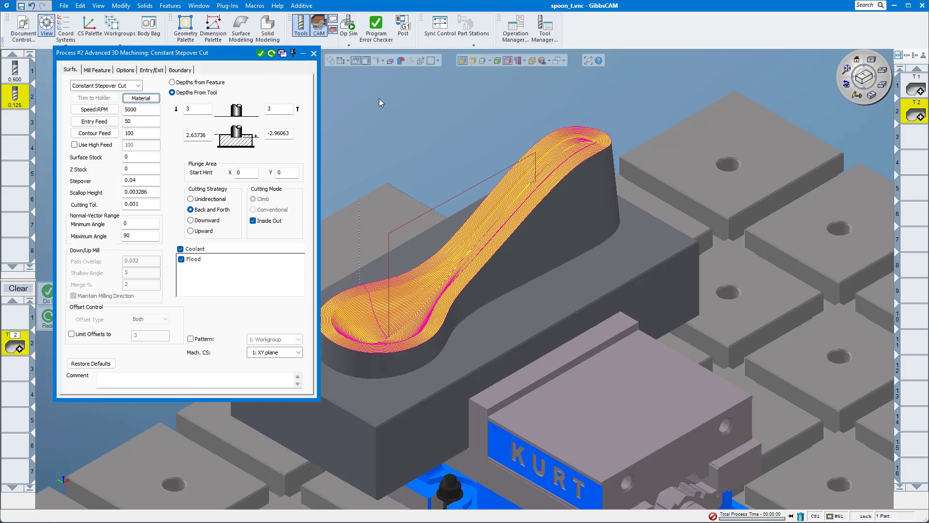
- Select both spoon operations, close the process settings, and run the material removal in Op Sim before closing the simulation
click(915, 90)
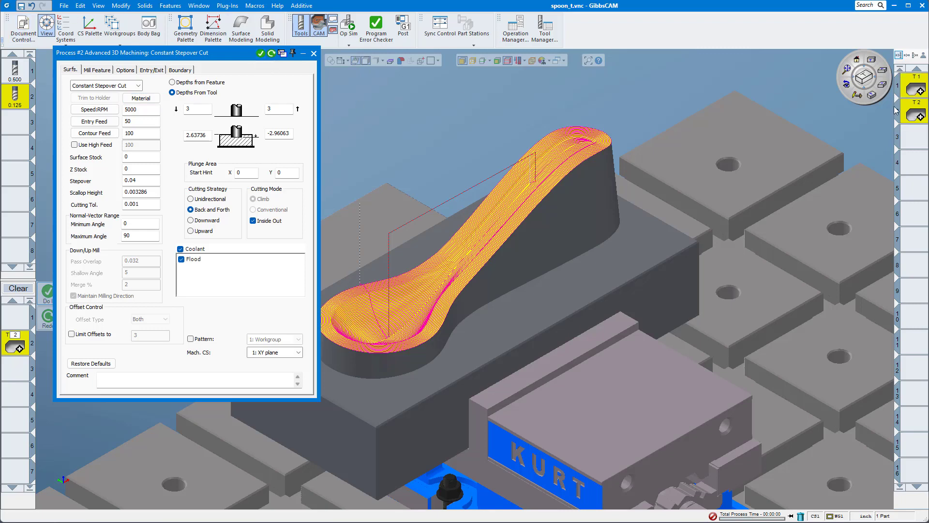
click(858, 97)
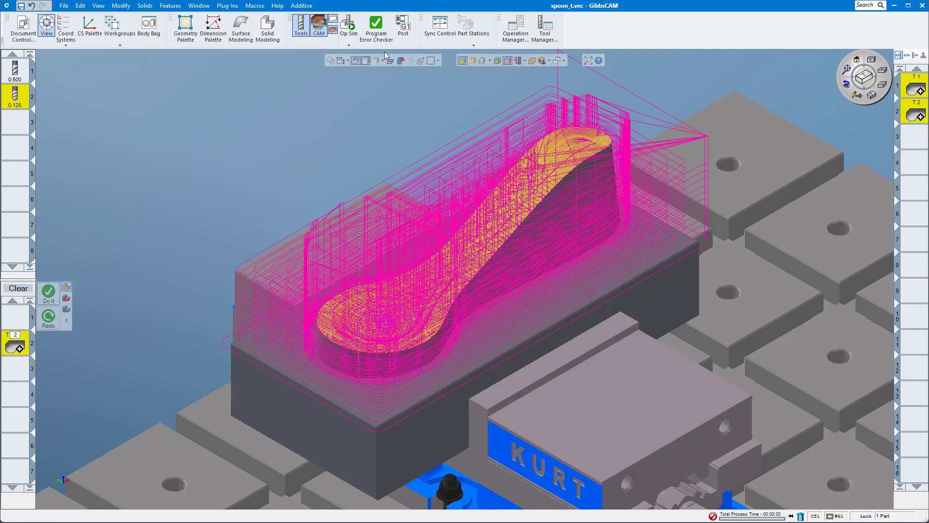
click(347, 26)
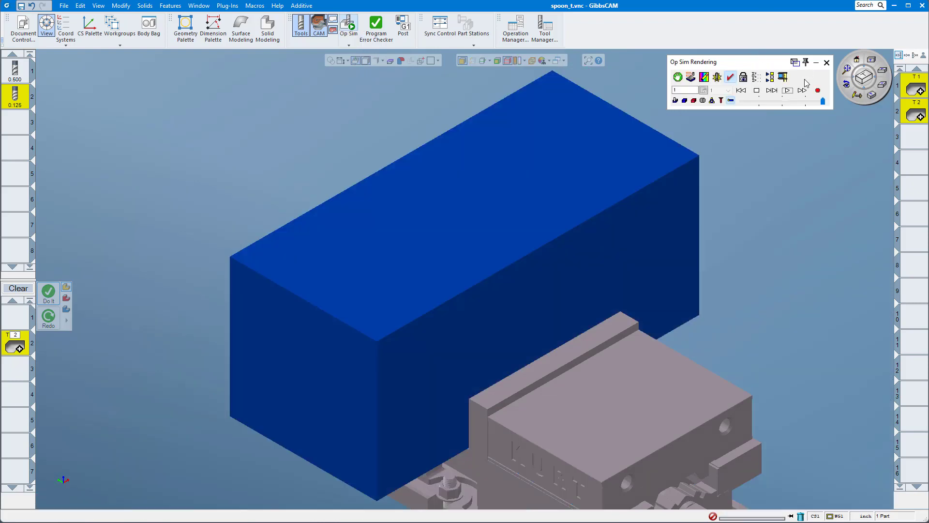
click(802, 90)
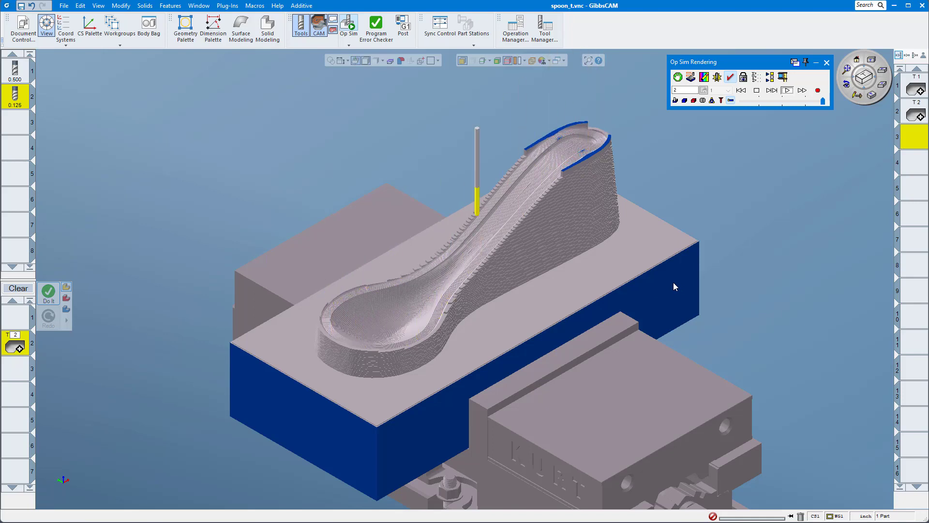
click(826, 62)
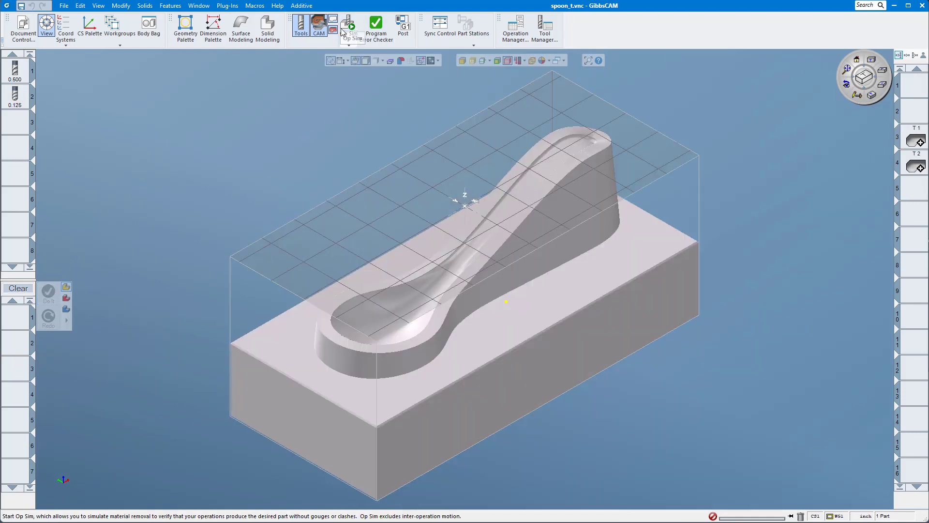
- Start Machine Sim for the spoon program and hide the machine's Door through the Machine Component Manager
click(348, 46)
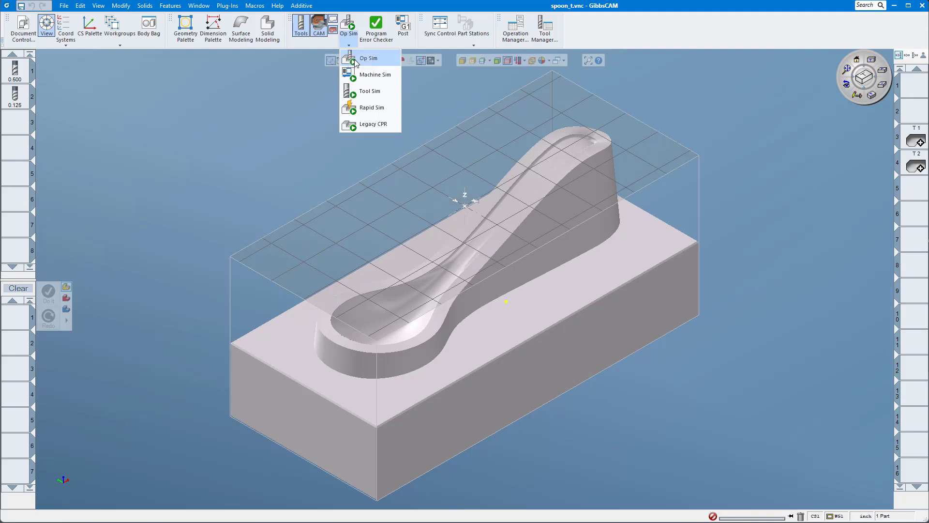
click(366, 76)
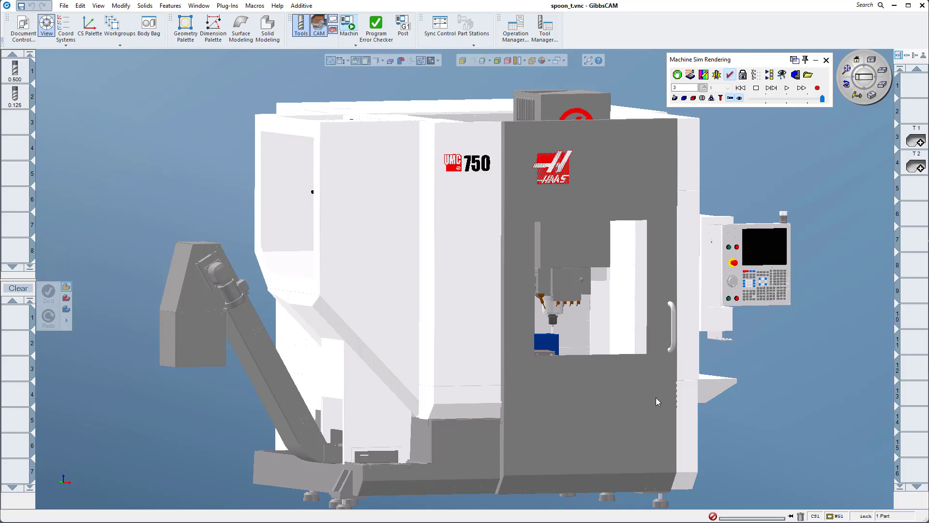
click(826, 432)
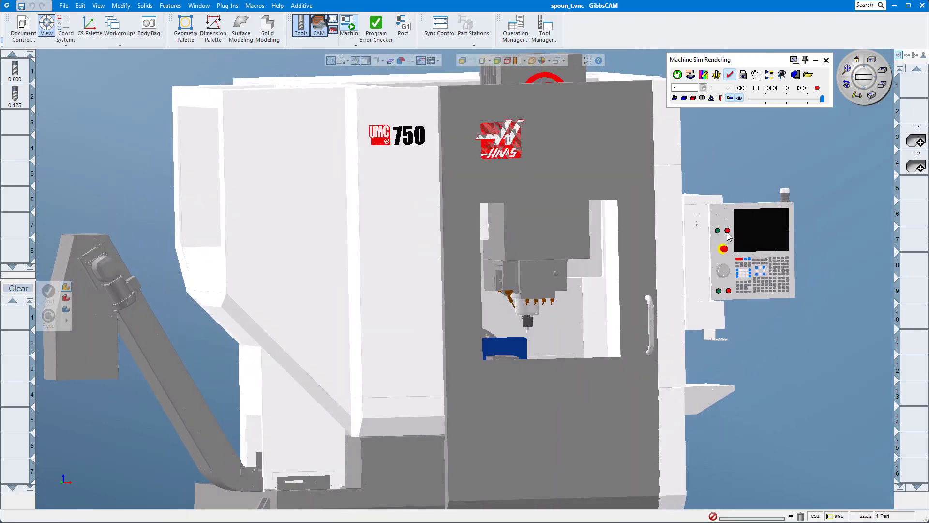
click(782, 75)
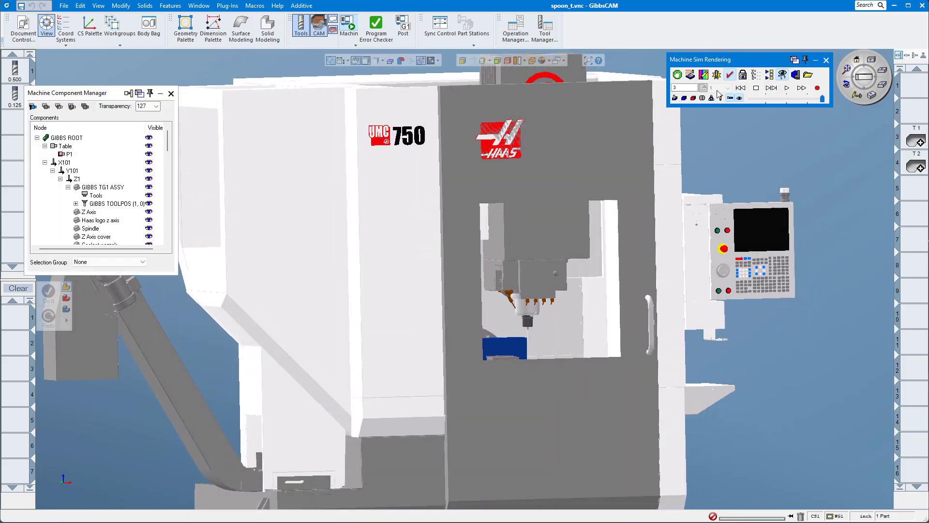
click(610, 150)
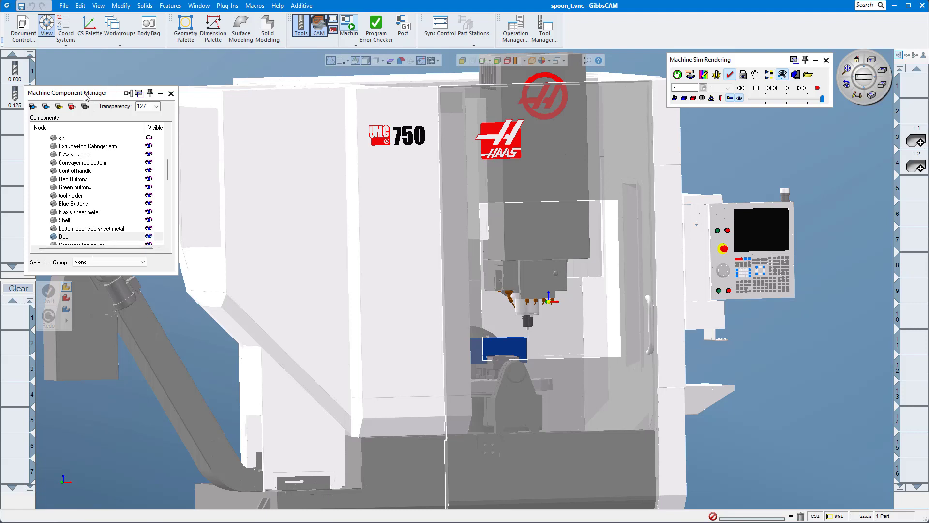
drag(85, 95, 299, 121)
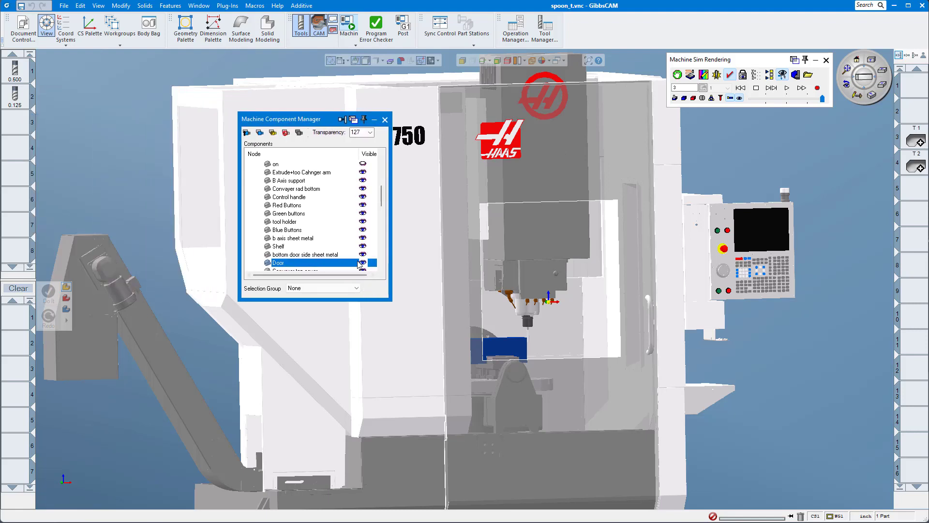
click(362, 264)
- Hide the machine components Left and back sheet metal and sheet metal by control
scroll(539, 360, up, 5)
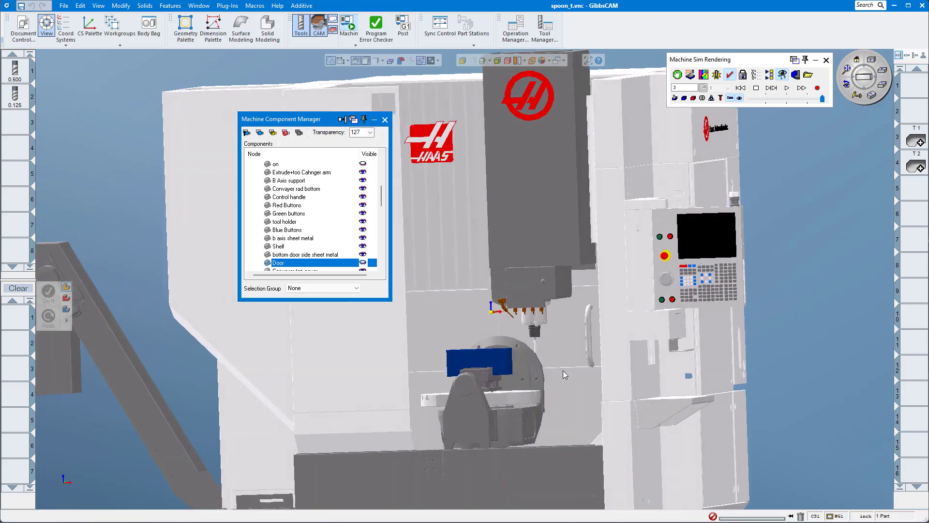
click(563, 373)
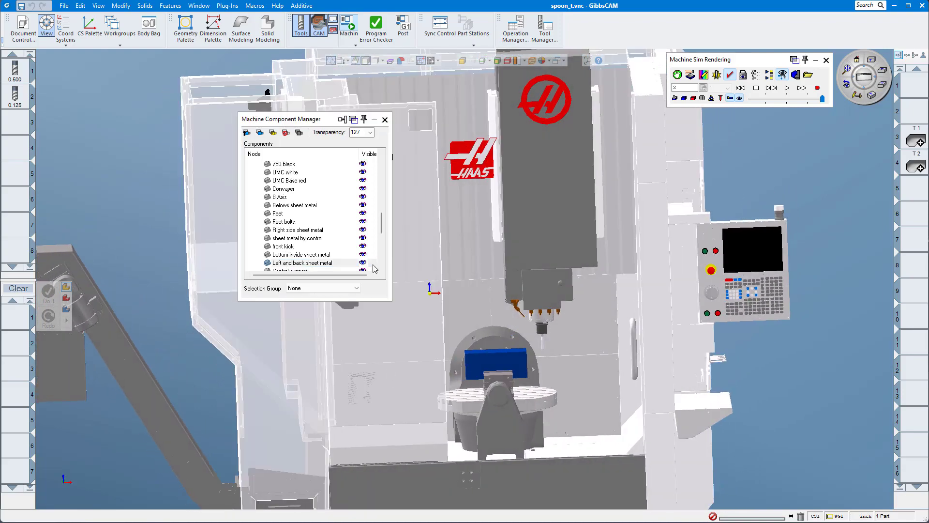
click(363, 263)
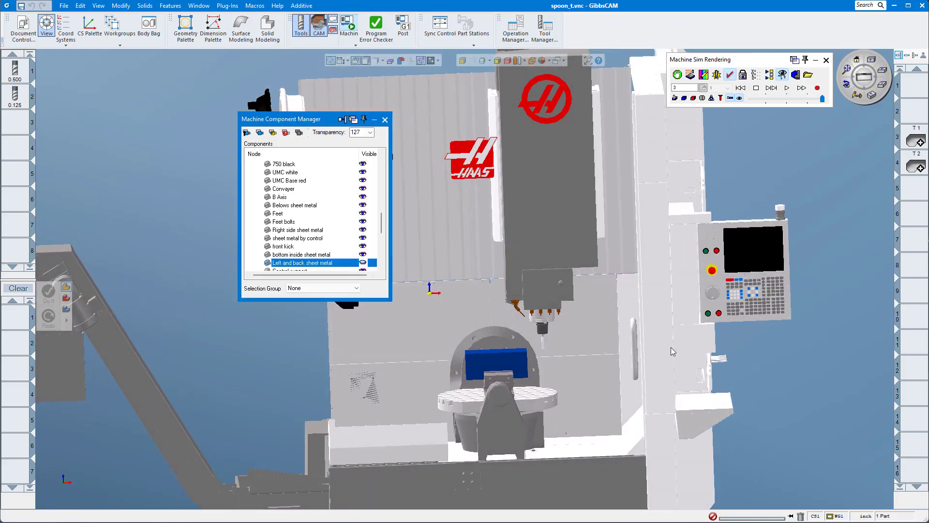
click(666, 332)
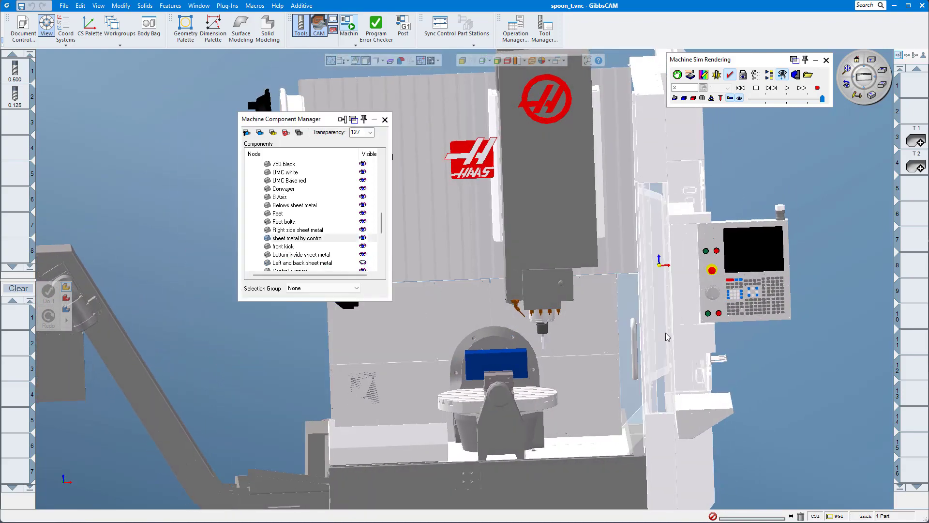
click(363, 238)
- Run the machine simulation, examine the spoon block being cut from several angles, and close the Machine Component Manager
middle_drag(436, 298, 575, 409)
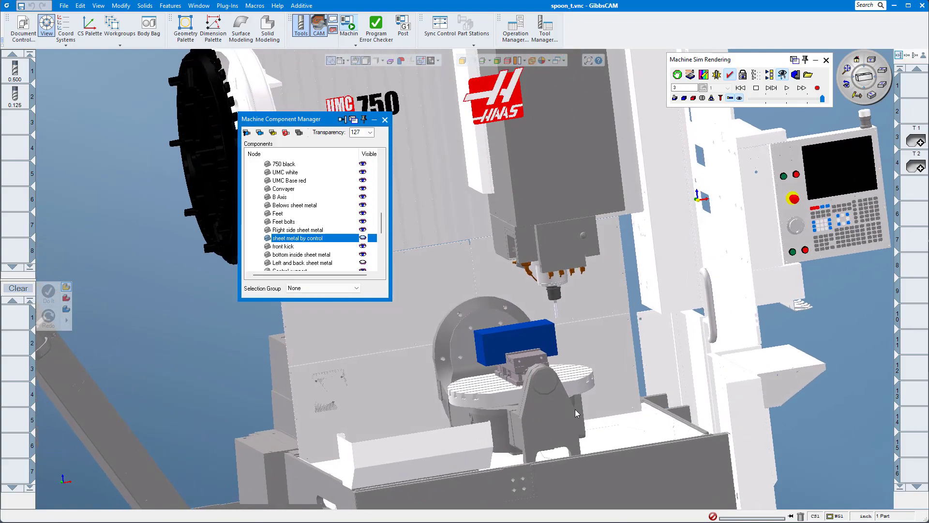
scroll(571, 409, up, 5)
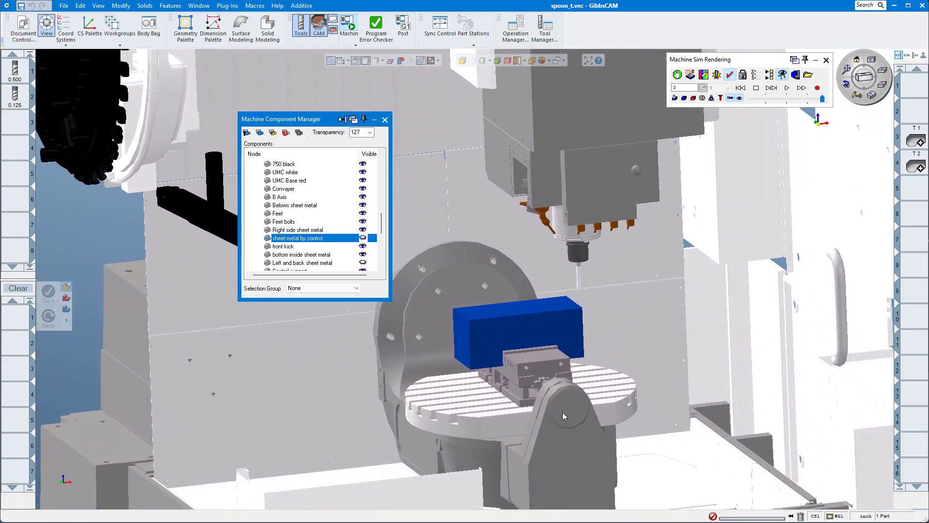
scroll(563, 411, up, 3)
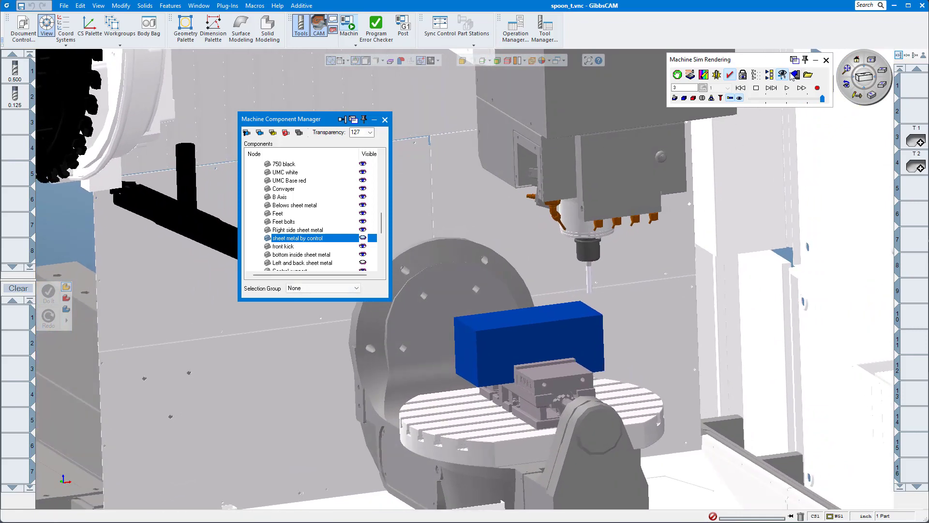
click(786, 89)
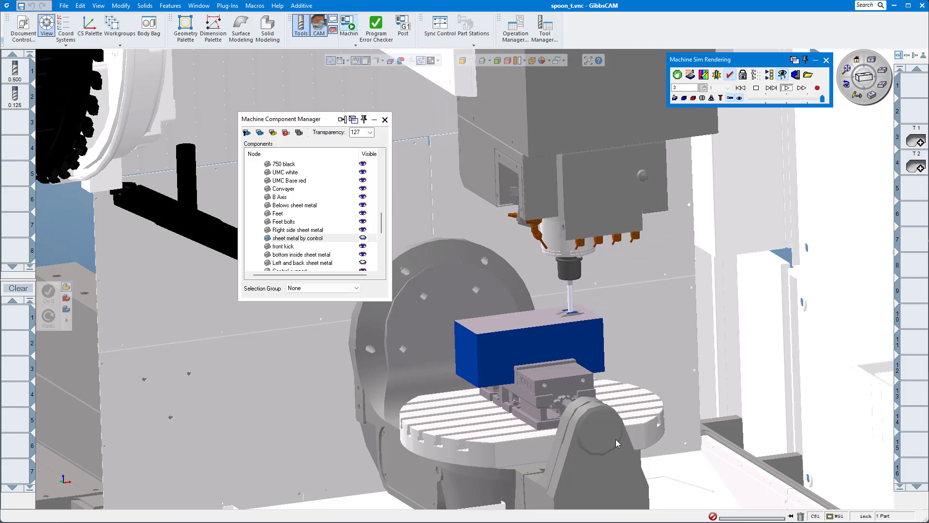
middle_drag(586, 435, 530, 202)
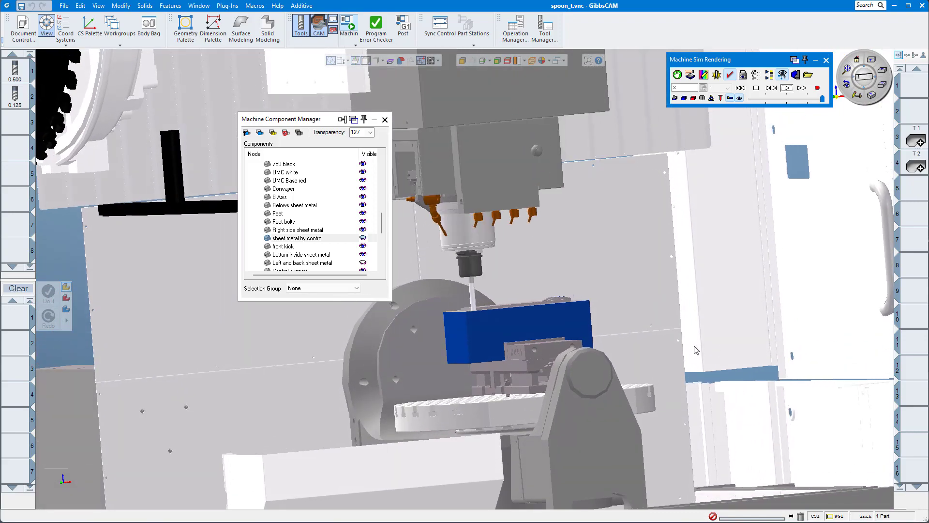
middle_drag(594, 264, 561, 295)
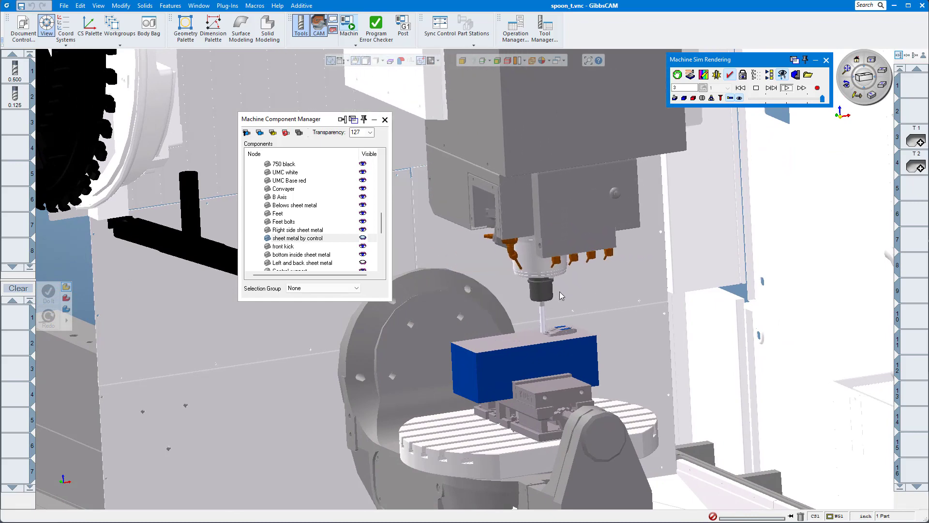
scroll(559, 291, down, 3)
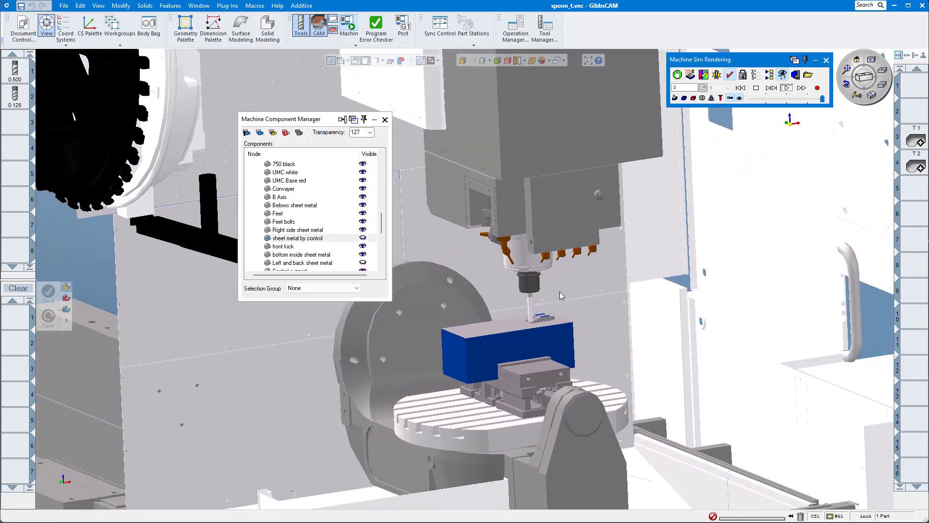
scroll(560, 291, down, 5)
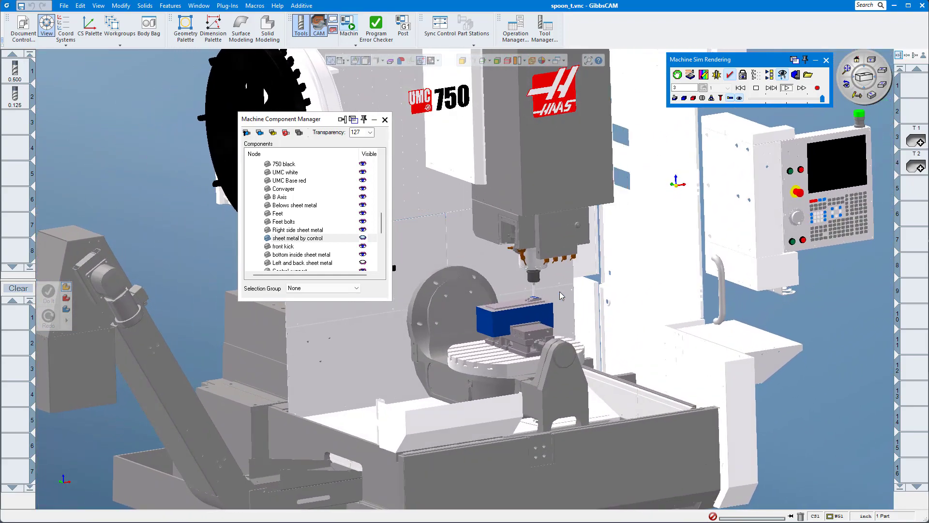
click(384, 120)
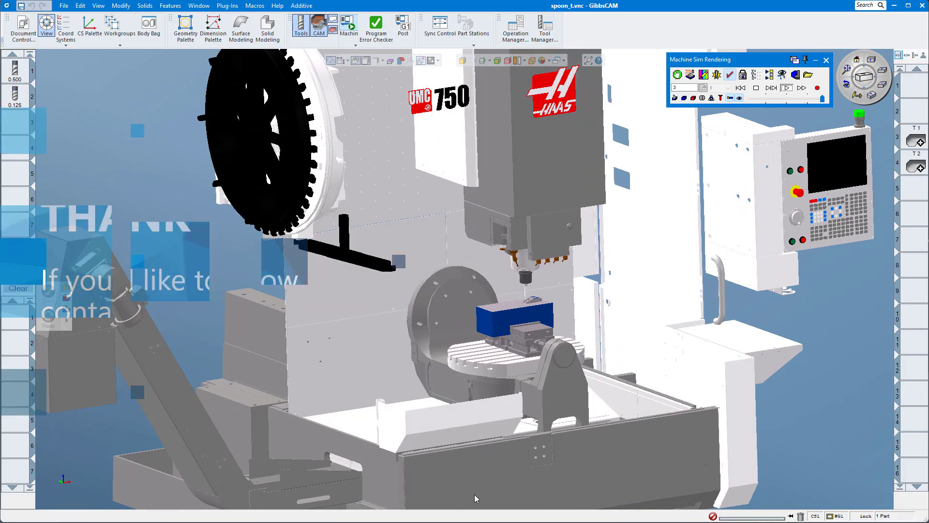